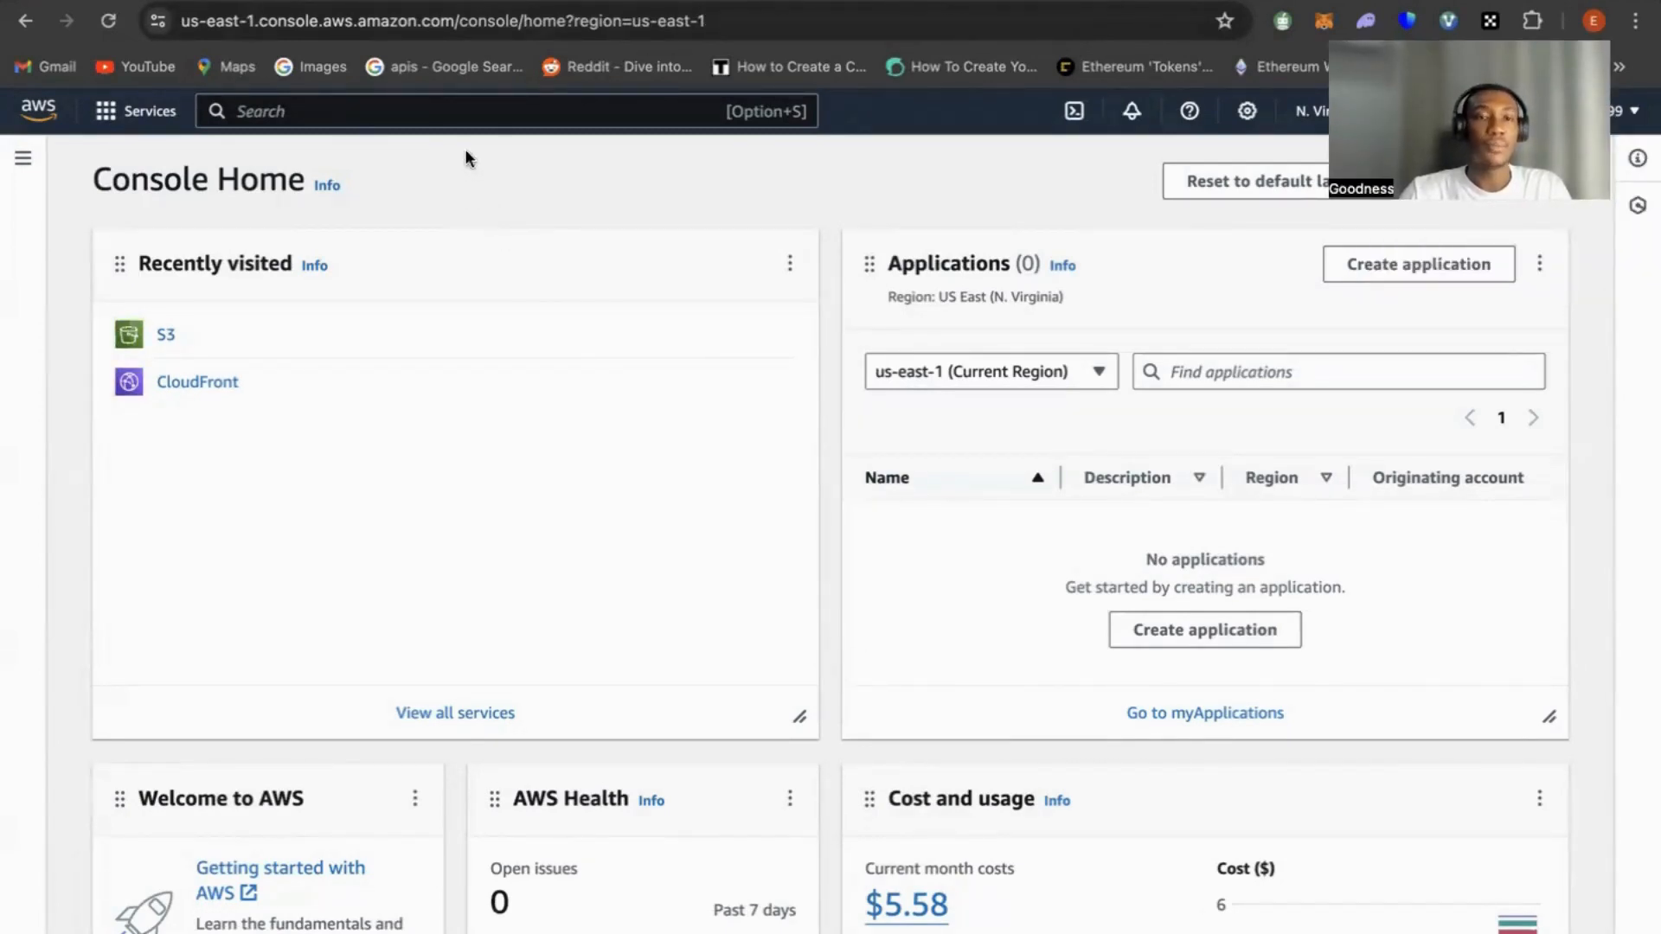
# View the traffic light project's repository on GitHub and return to the AWS console
pyautogui.click(442, 2)
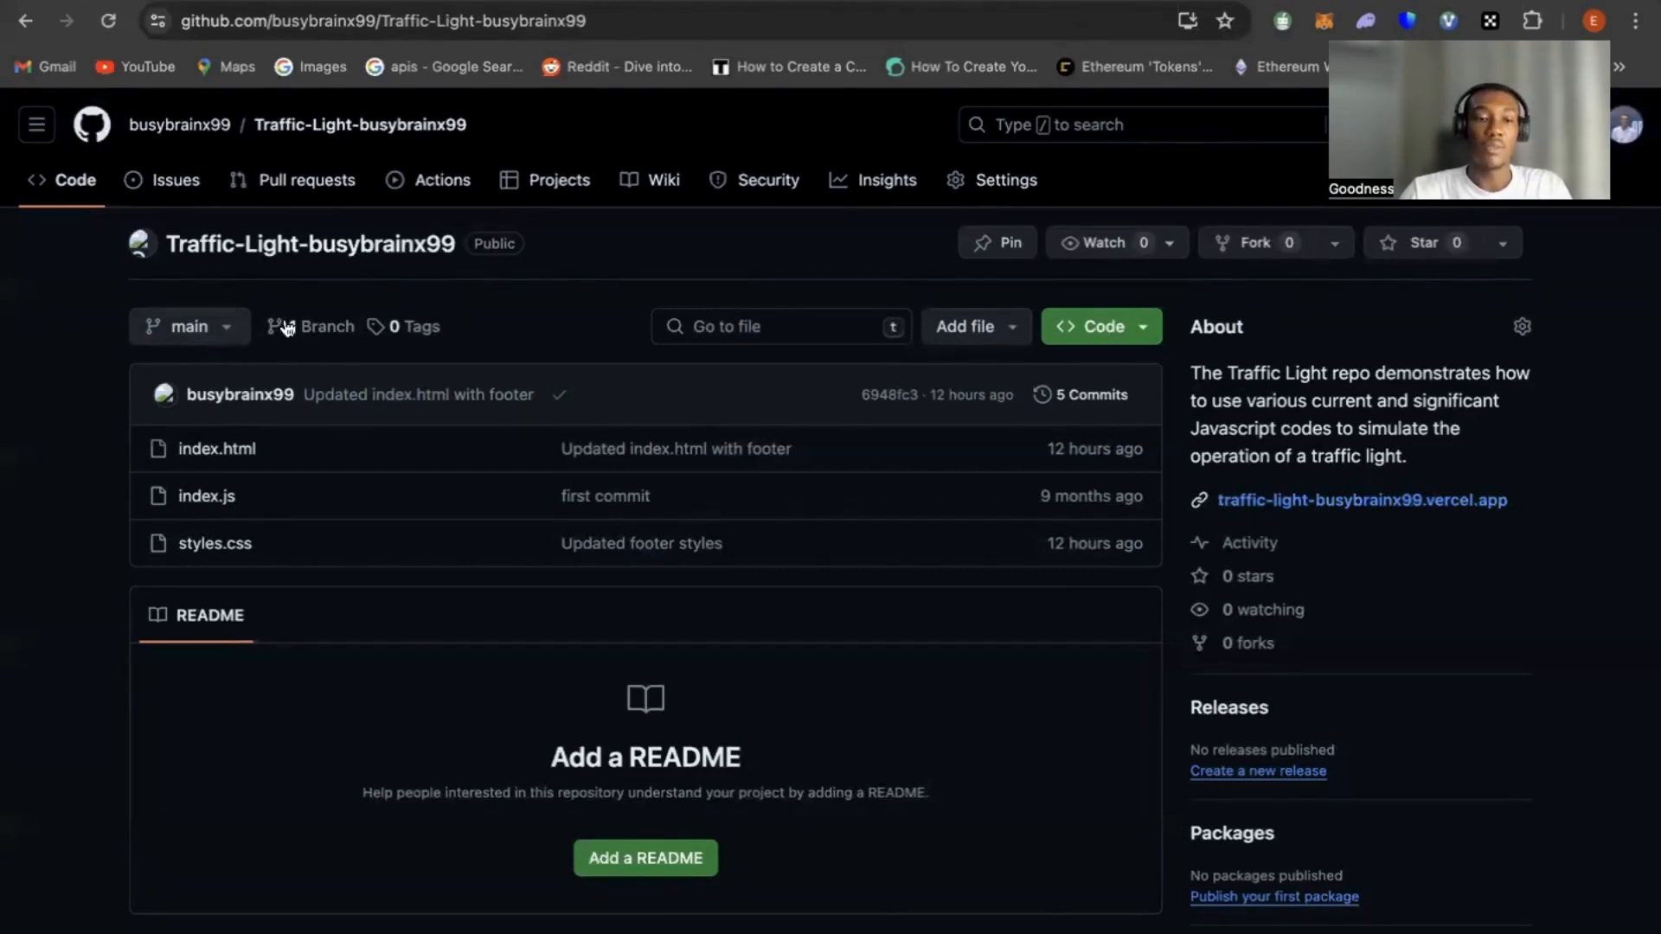
pyautogui.click(157, 1)
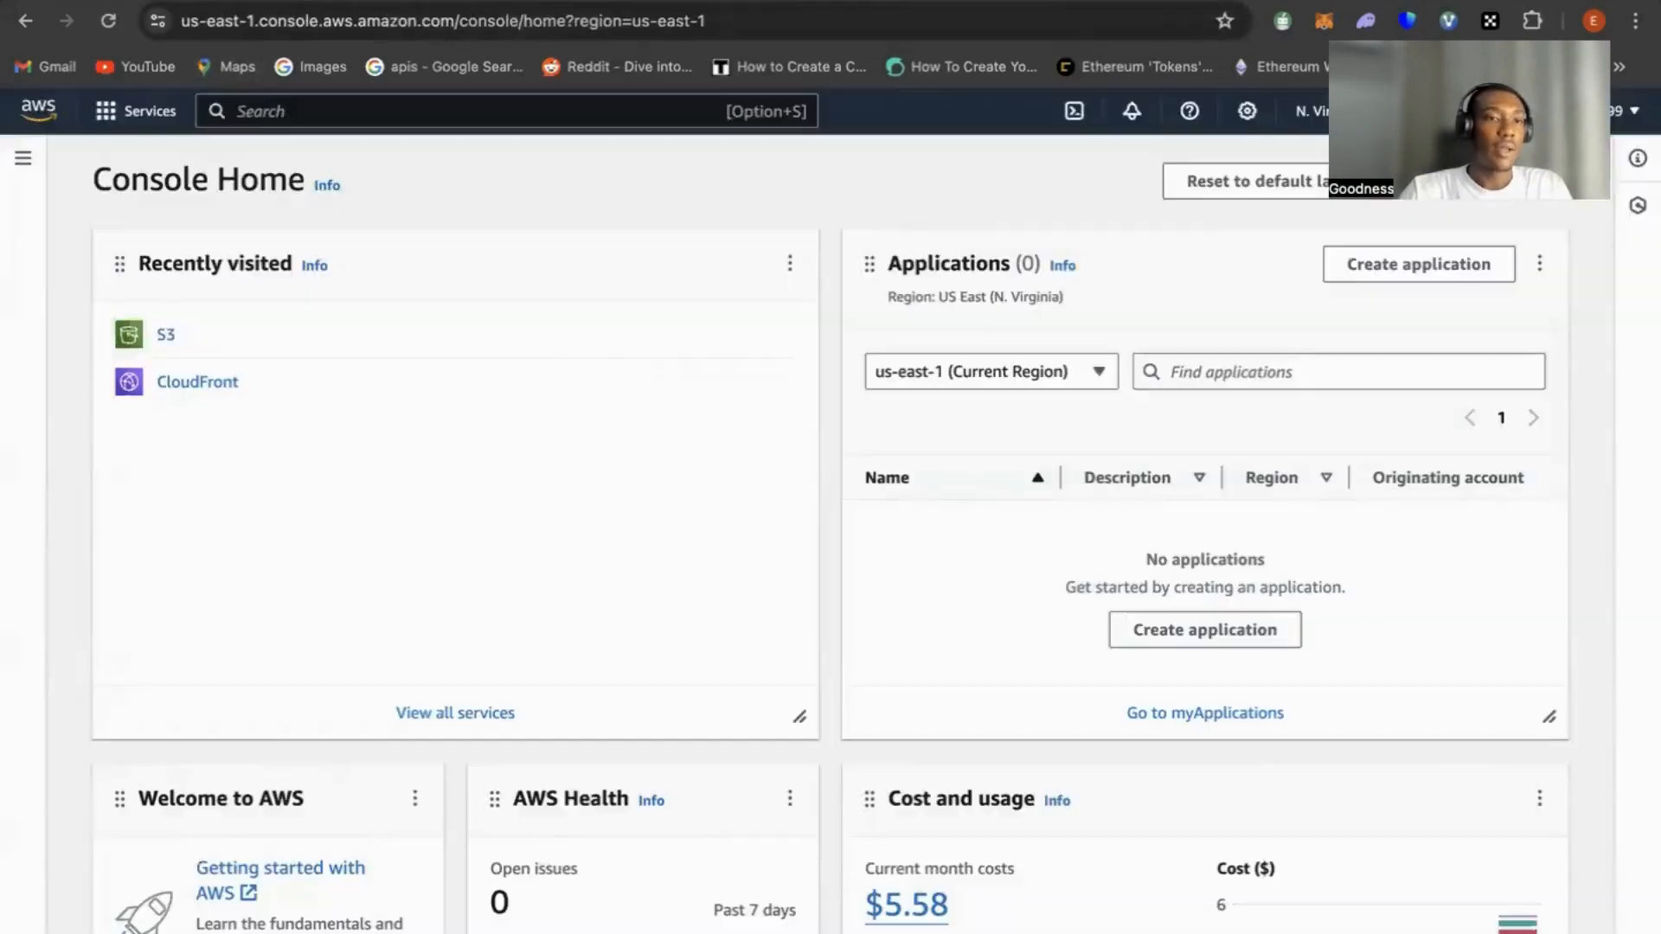
# Start a new general purpose S3 bucket and name it traffic-light-webapp
pyautogui.click(166, 337)
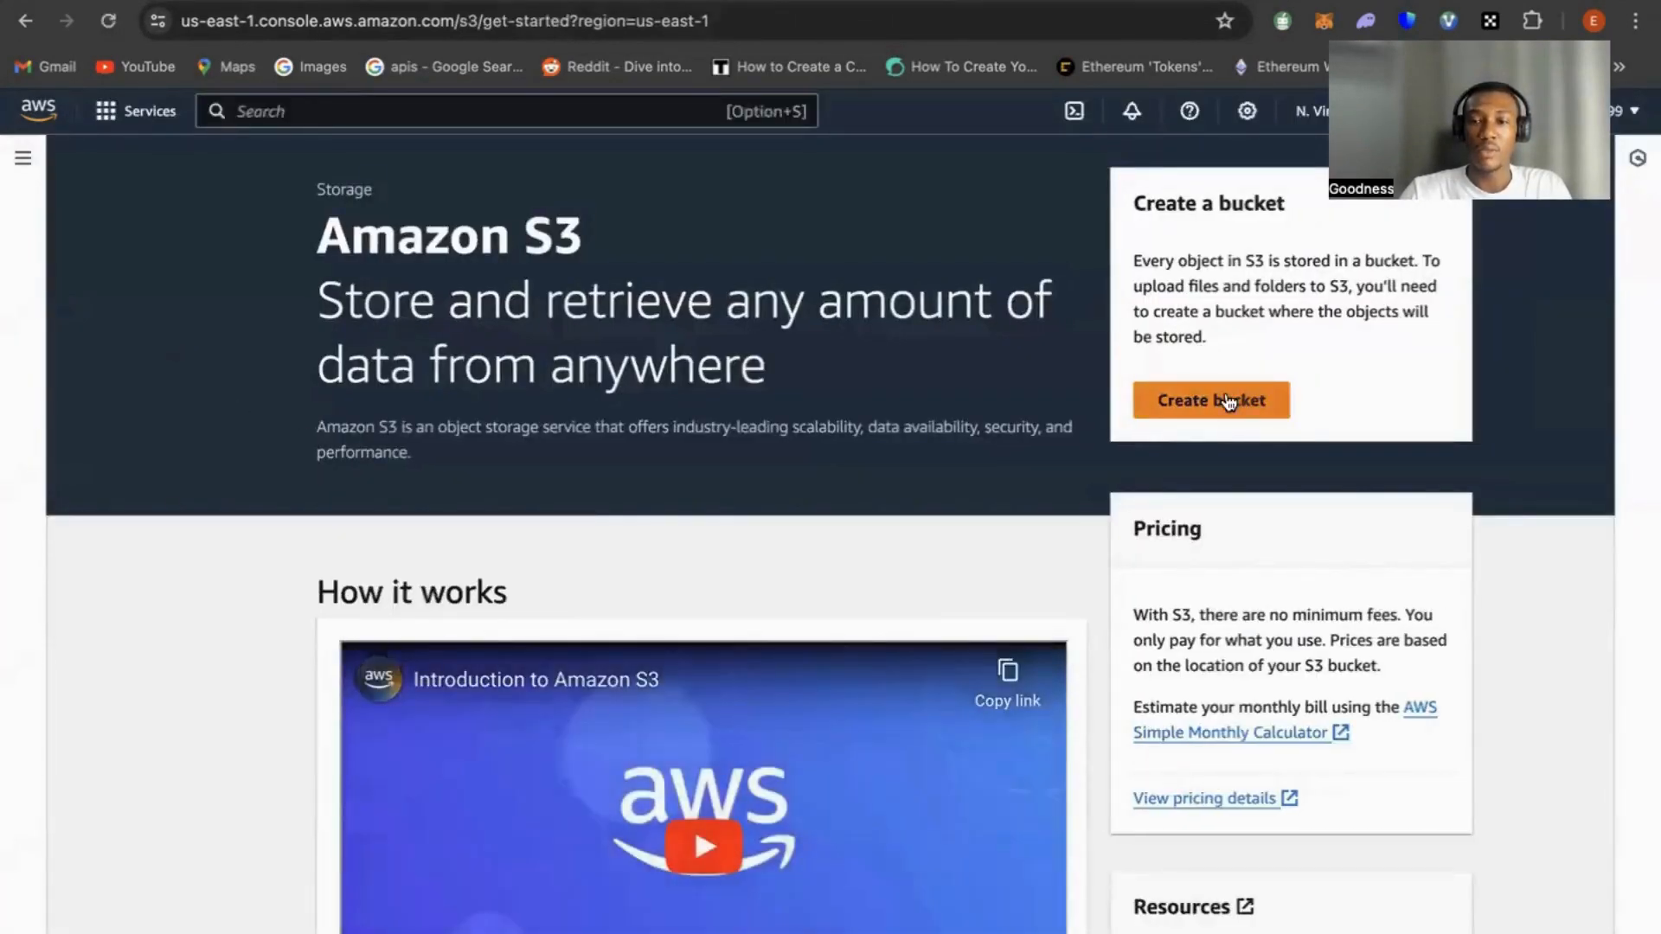
pyautogui.click(1228, 400)
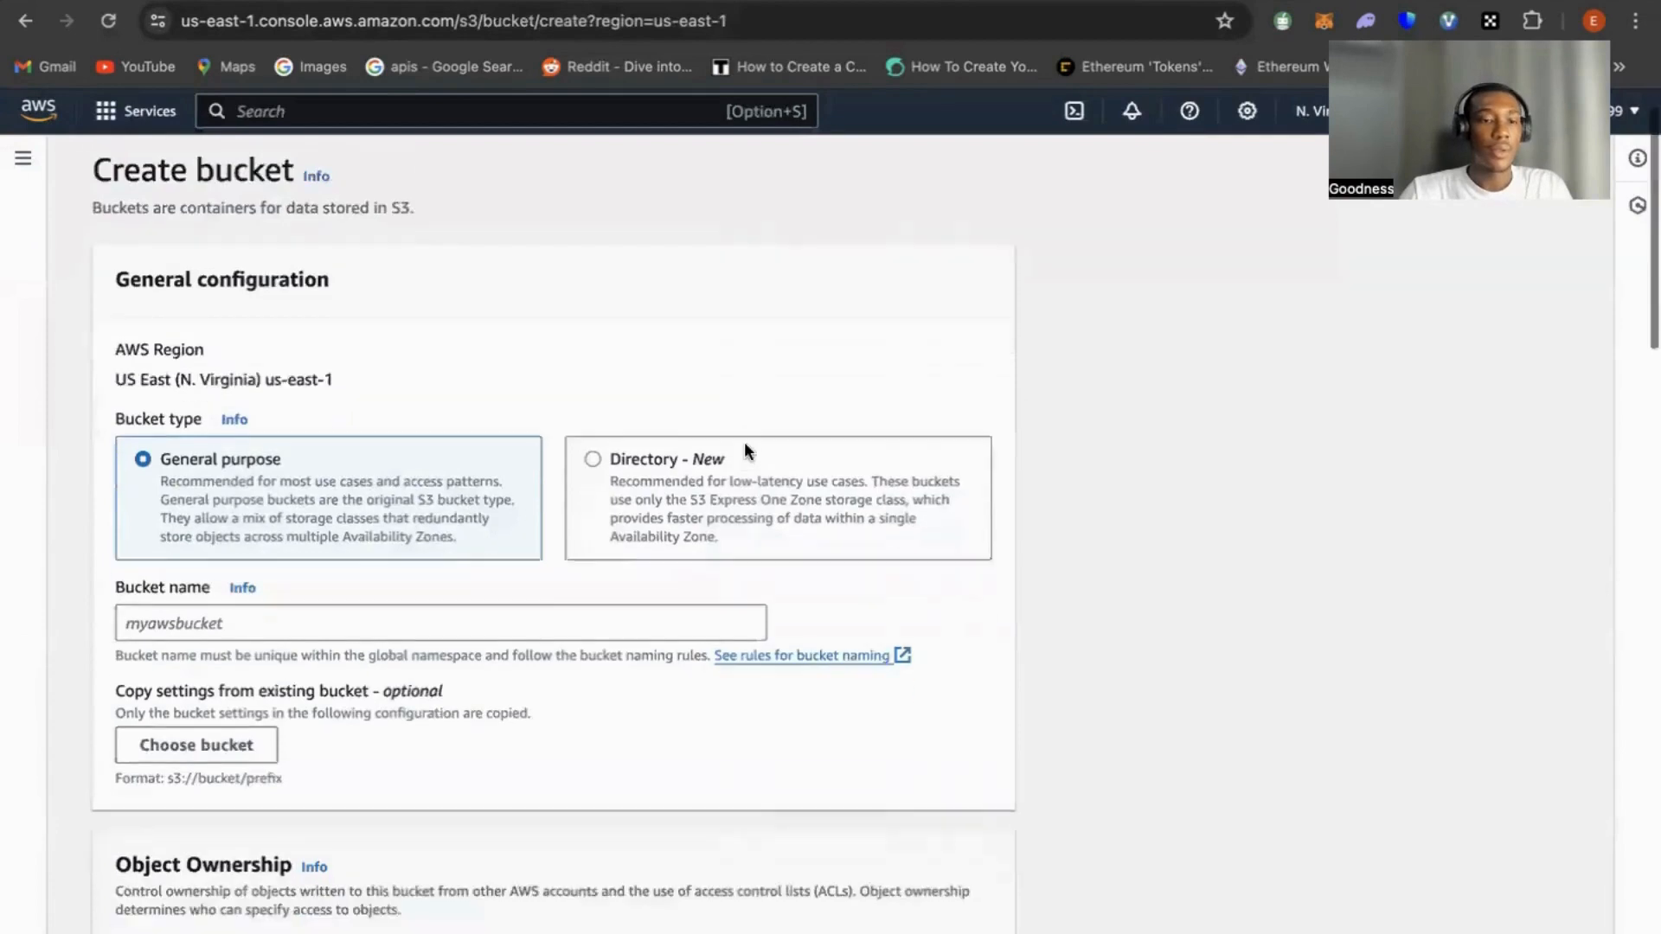
pyautogui.scroll(-1, 744, 443)
pyautogui.scroll(-1, 253, 424)
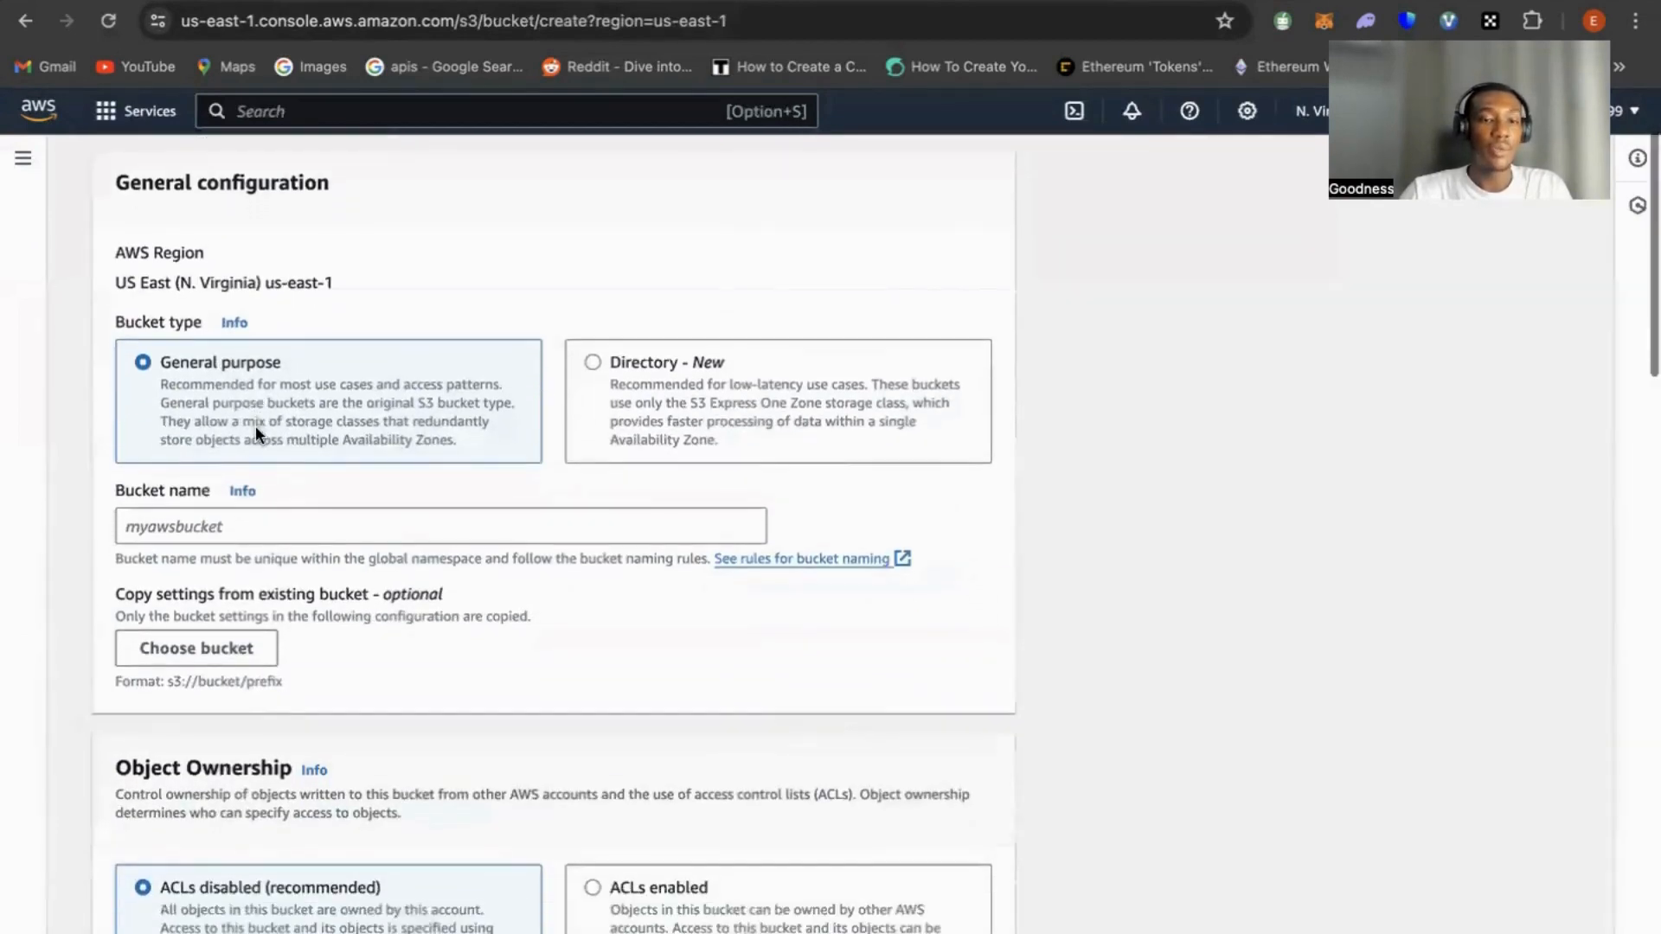
pyautogui.click(210, 524)
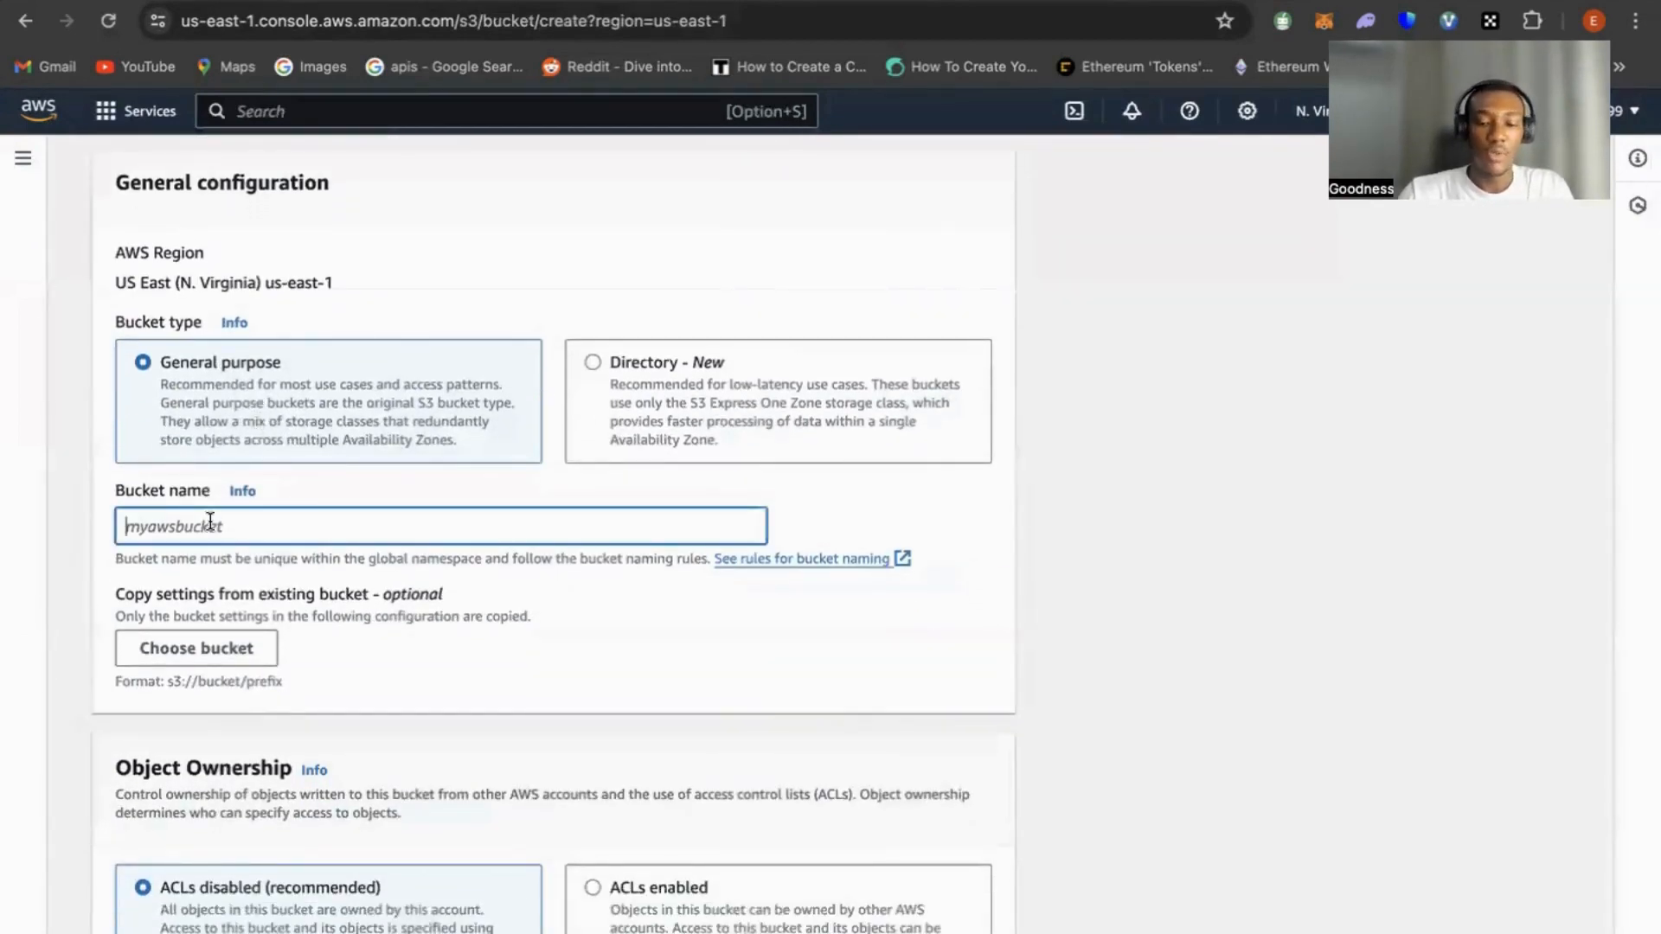
pyautogui.write('traffic')
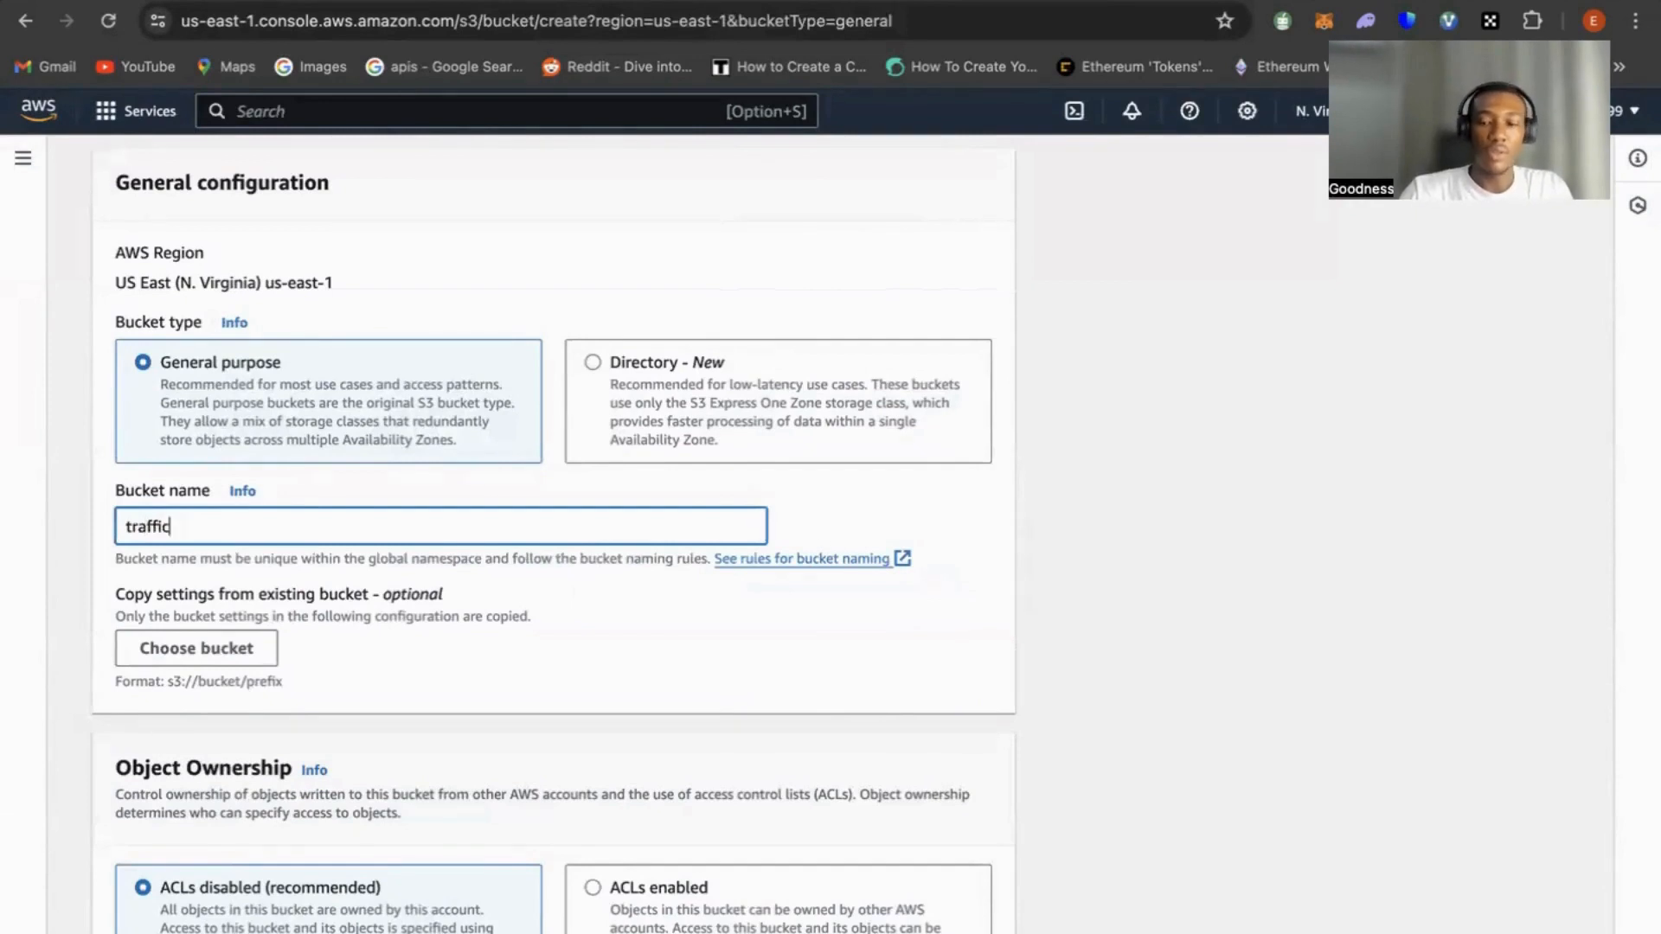
pyautogui.write('-light')
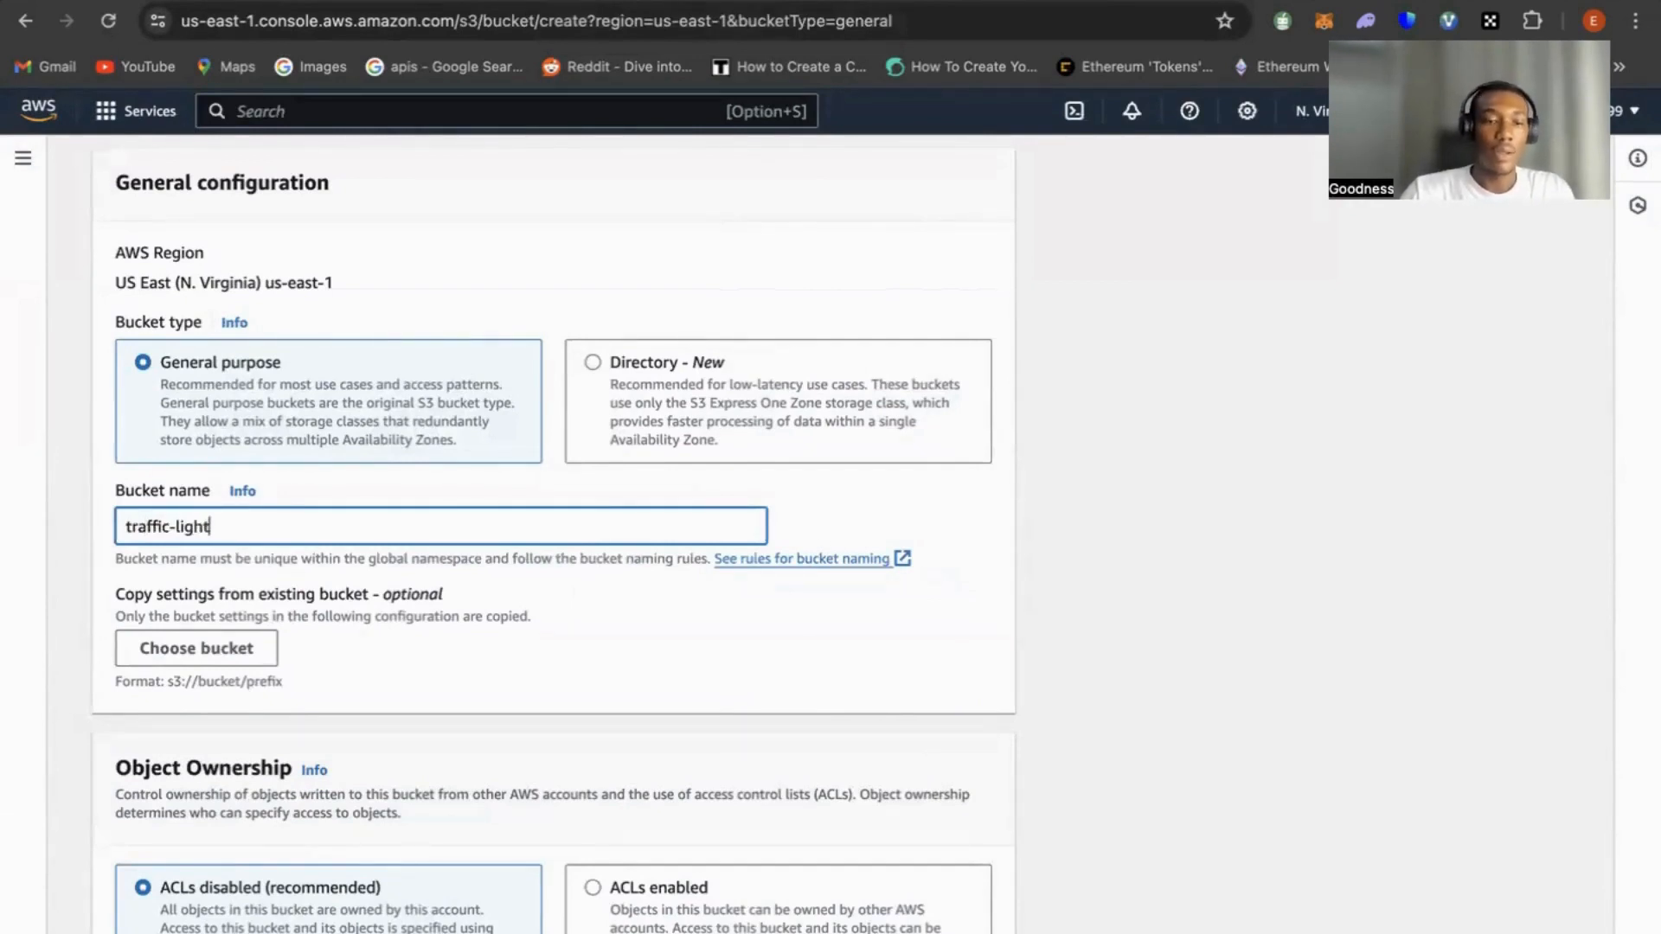
pyautogui.write('-webapp')
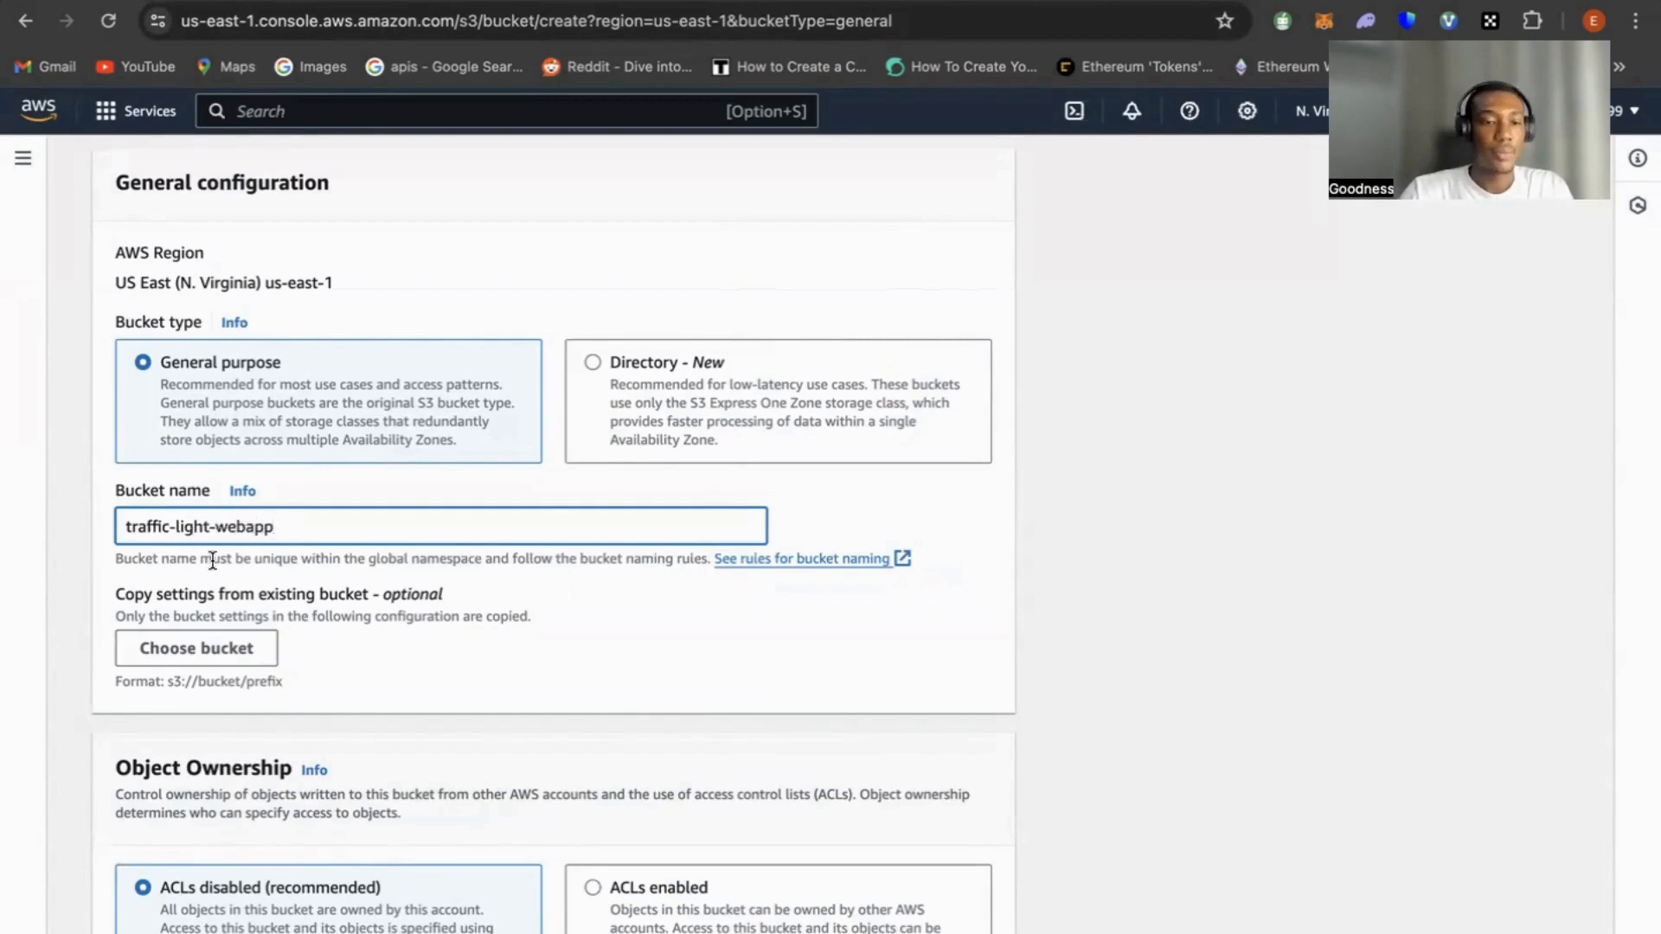
# Create the bucket, keeping the default ownership, public access, versioning and encryption settings
pyautogui.scroll(-5, 212, 561)
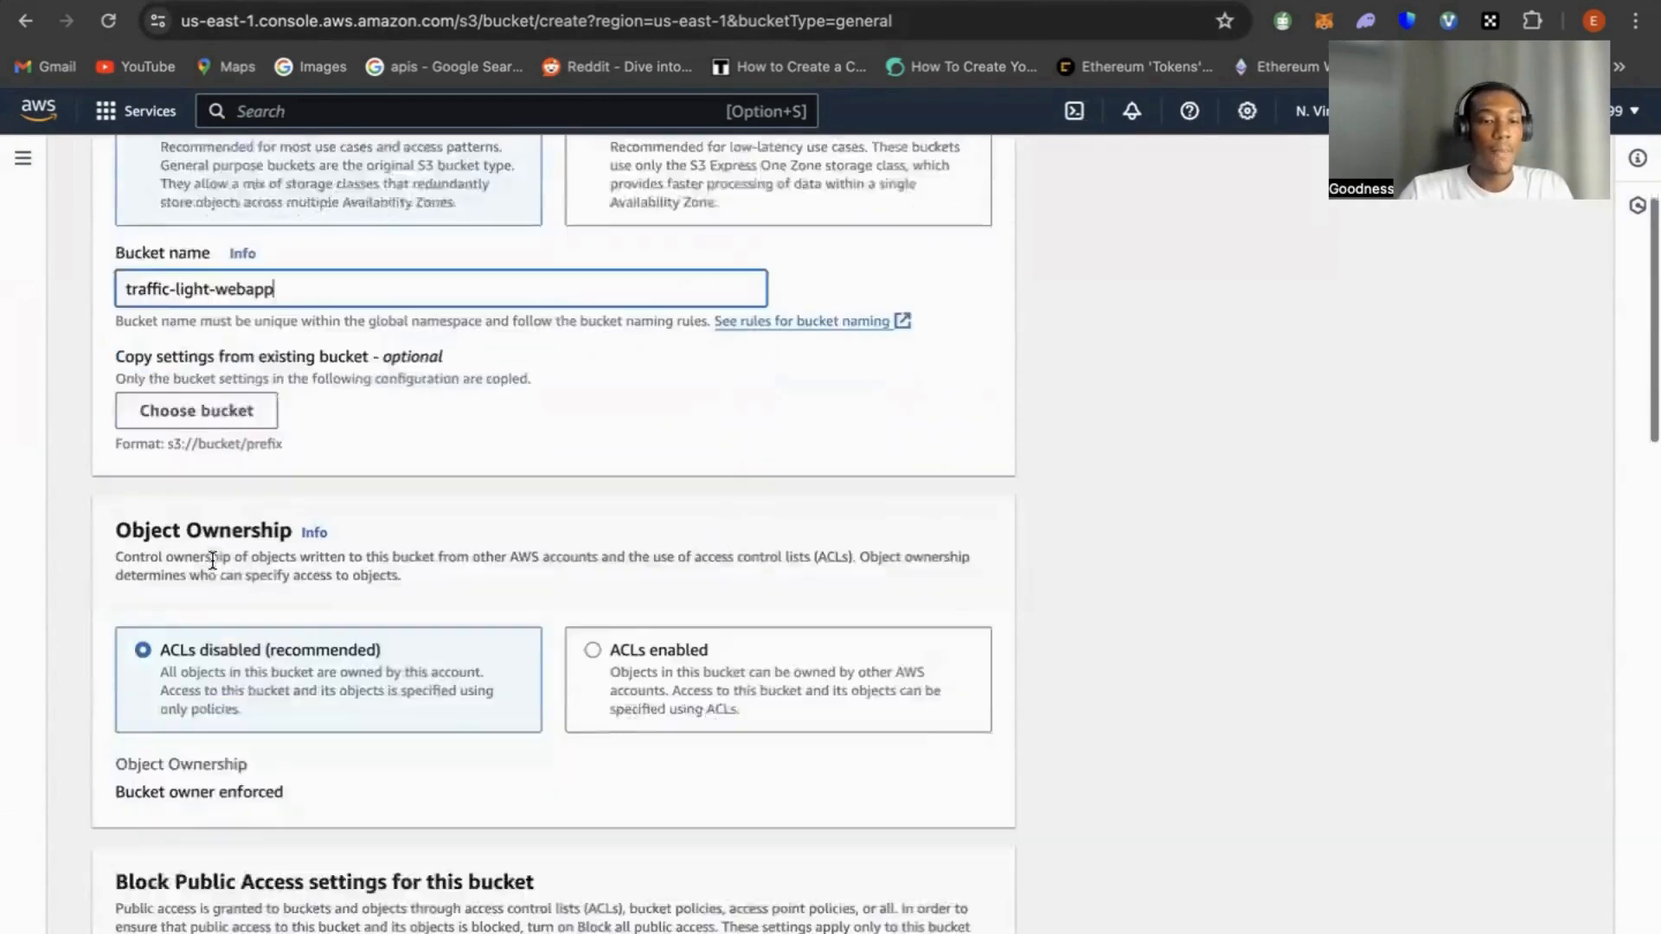
pyautogui.scroll(-2, 262, 474)
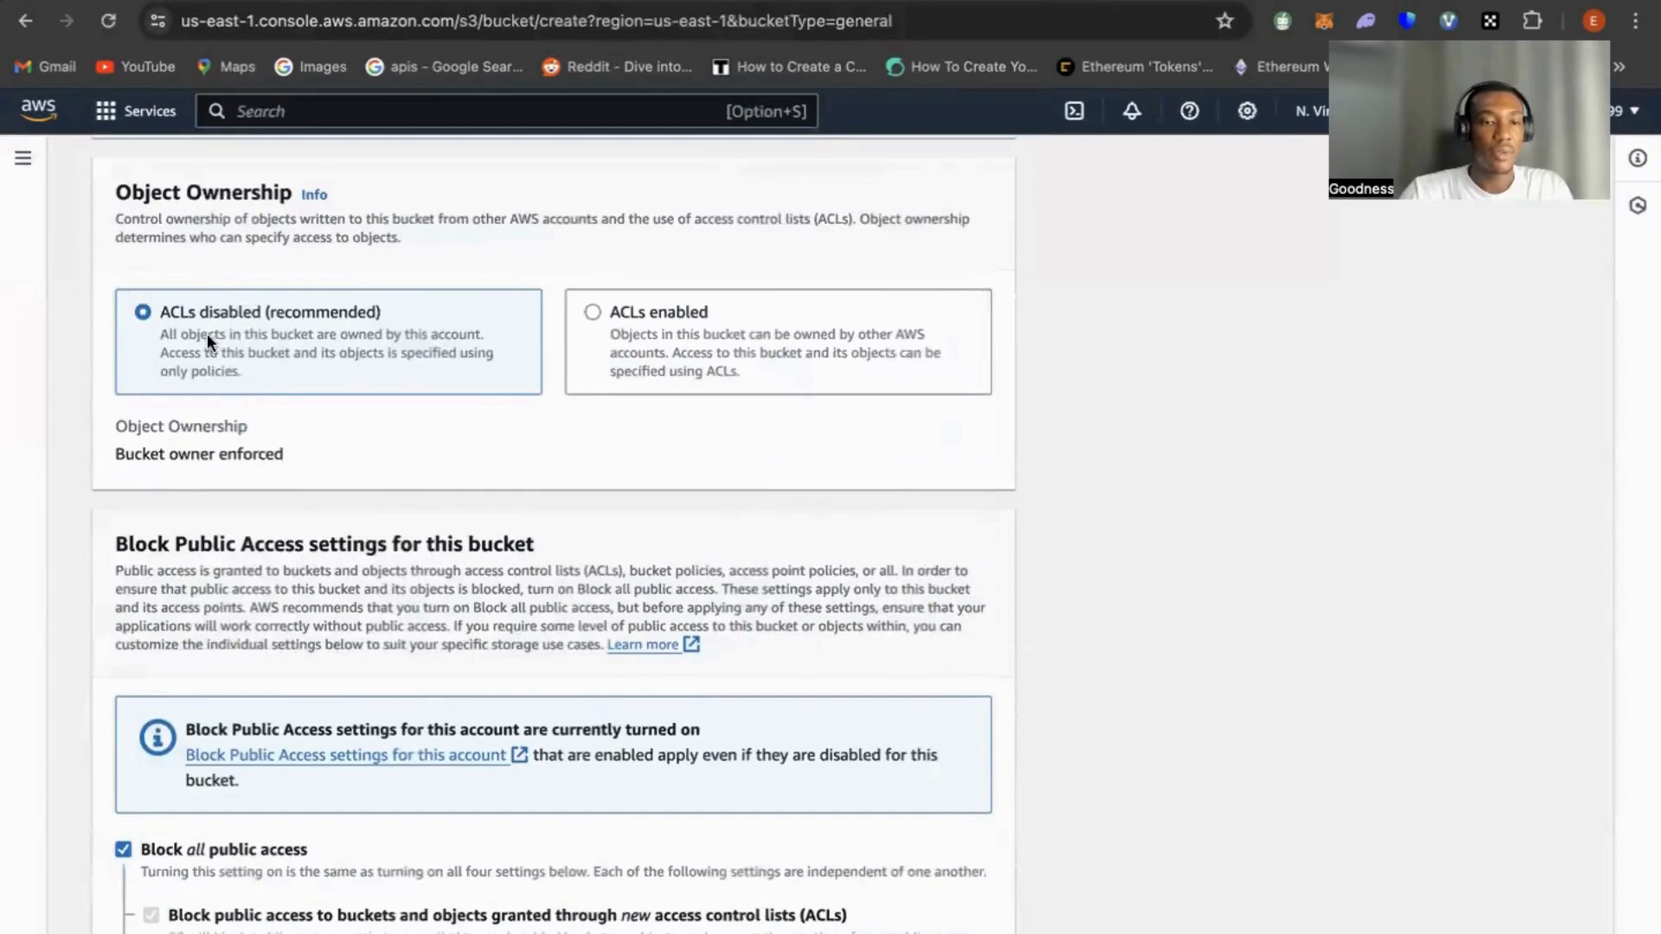
pyautogui.scroll(-5, 298, 355)
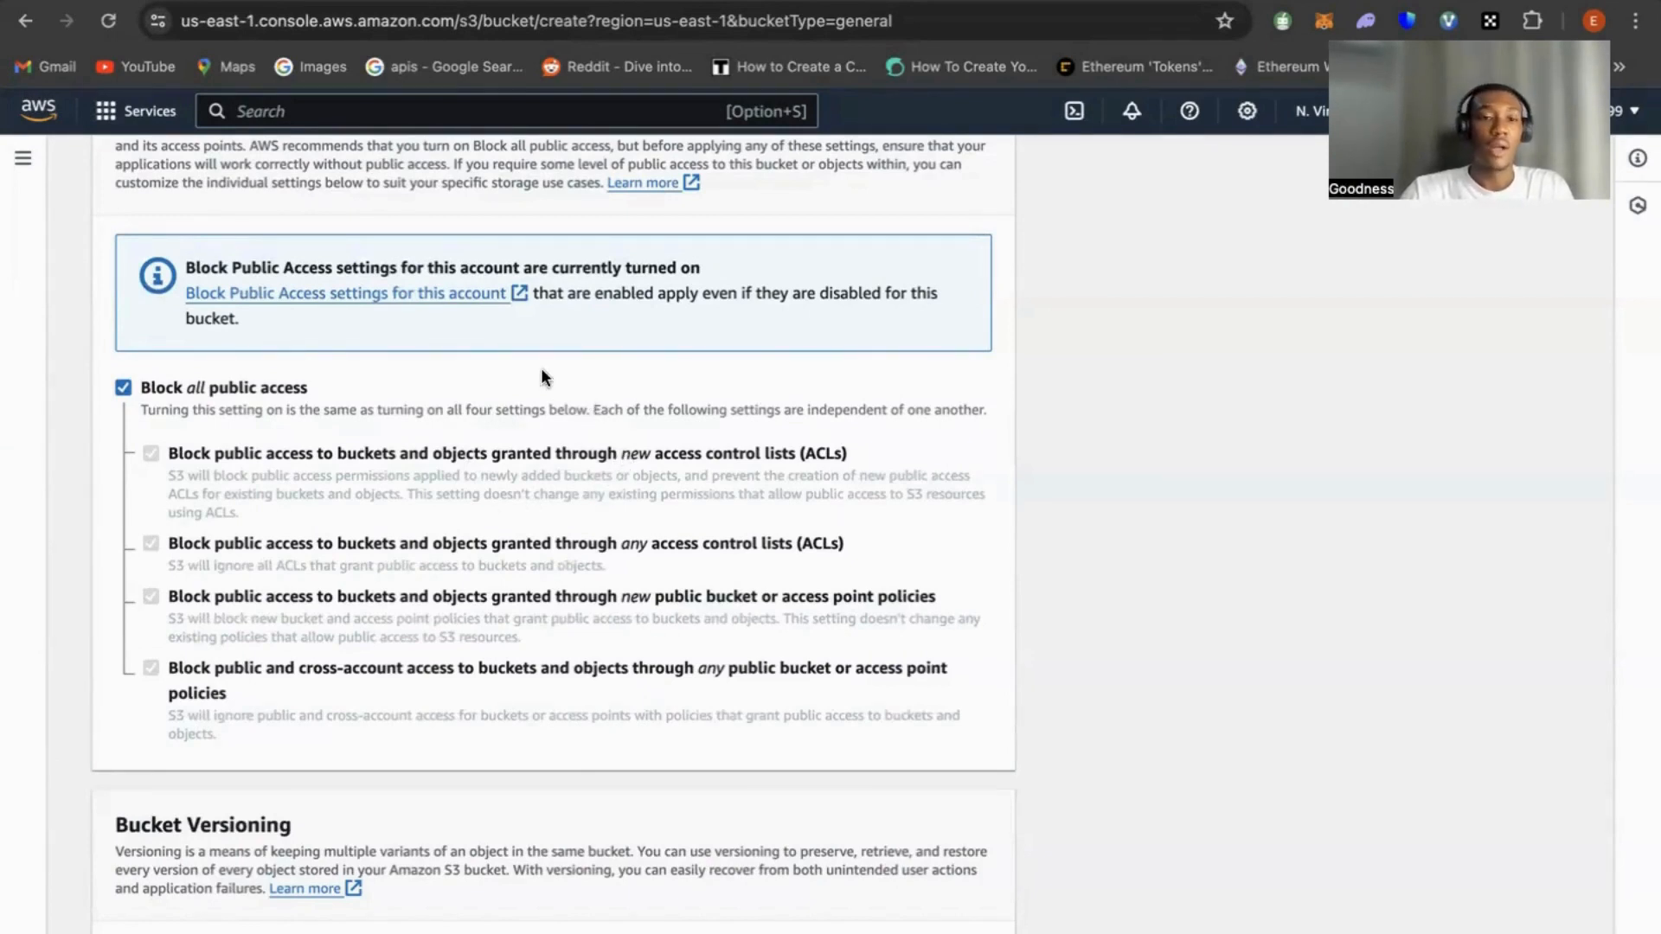
pyautogui.scroll(-5, 542, 377)
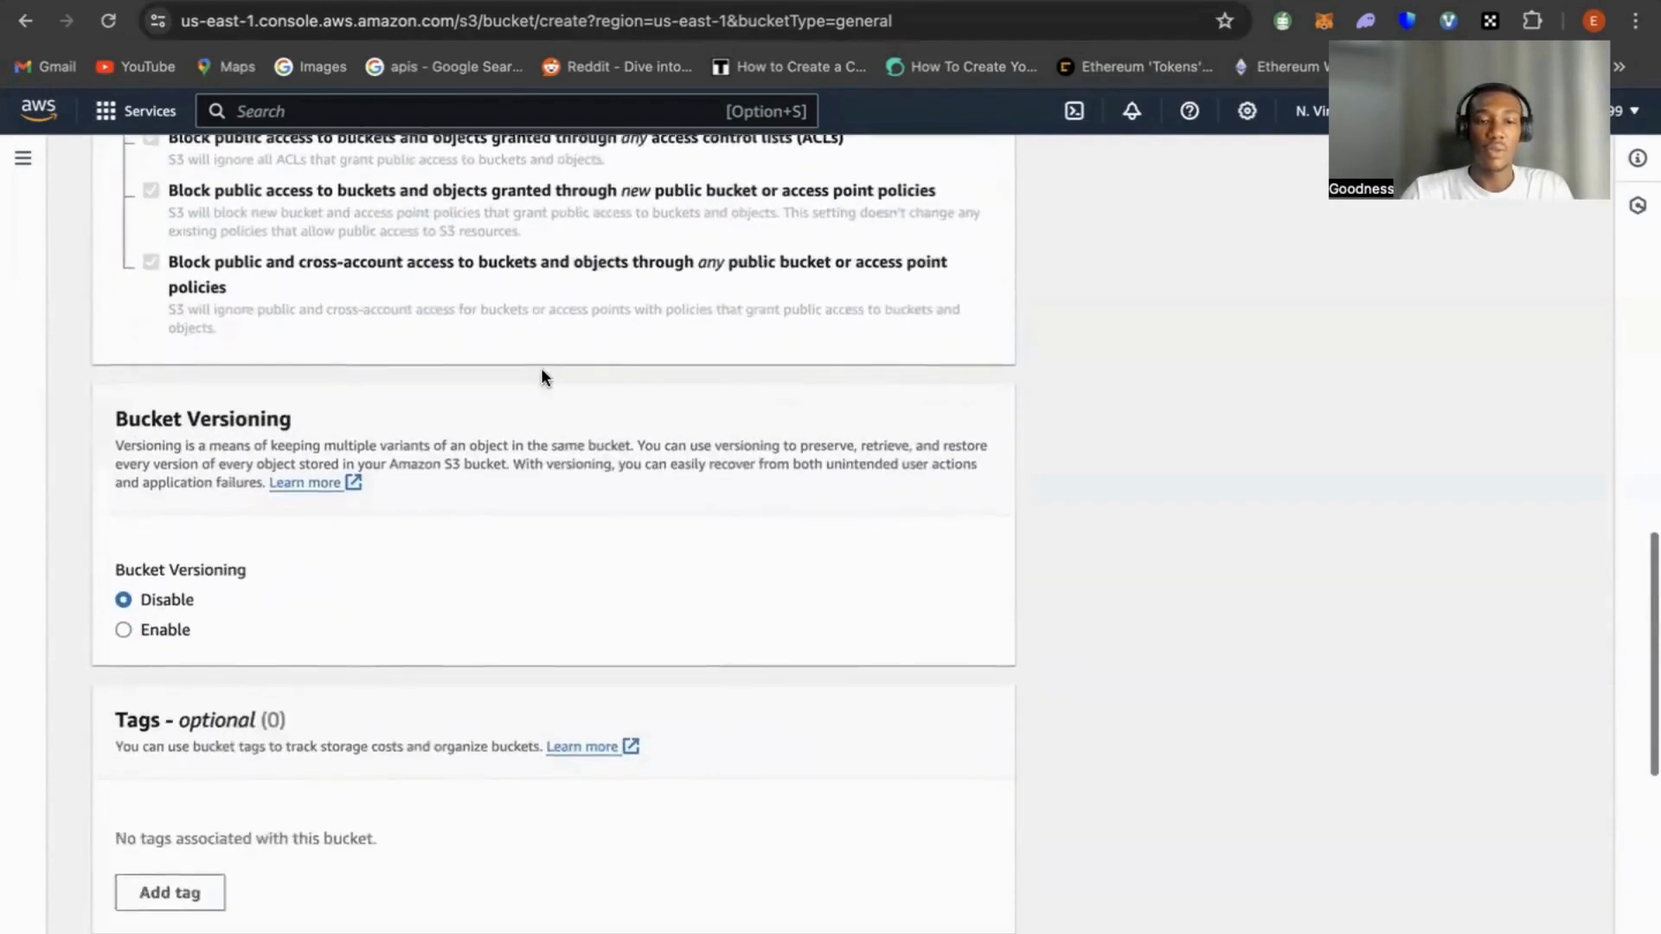
pyautogui.scroll(-9, 542, 377)
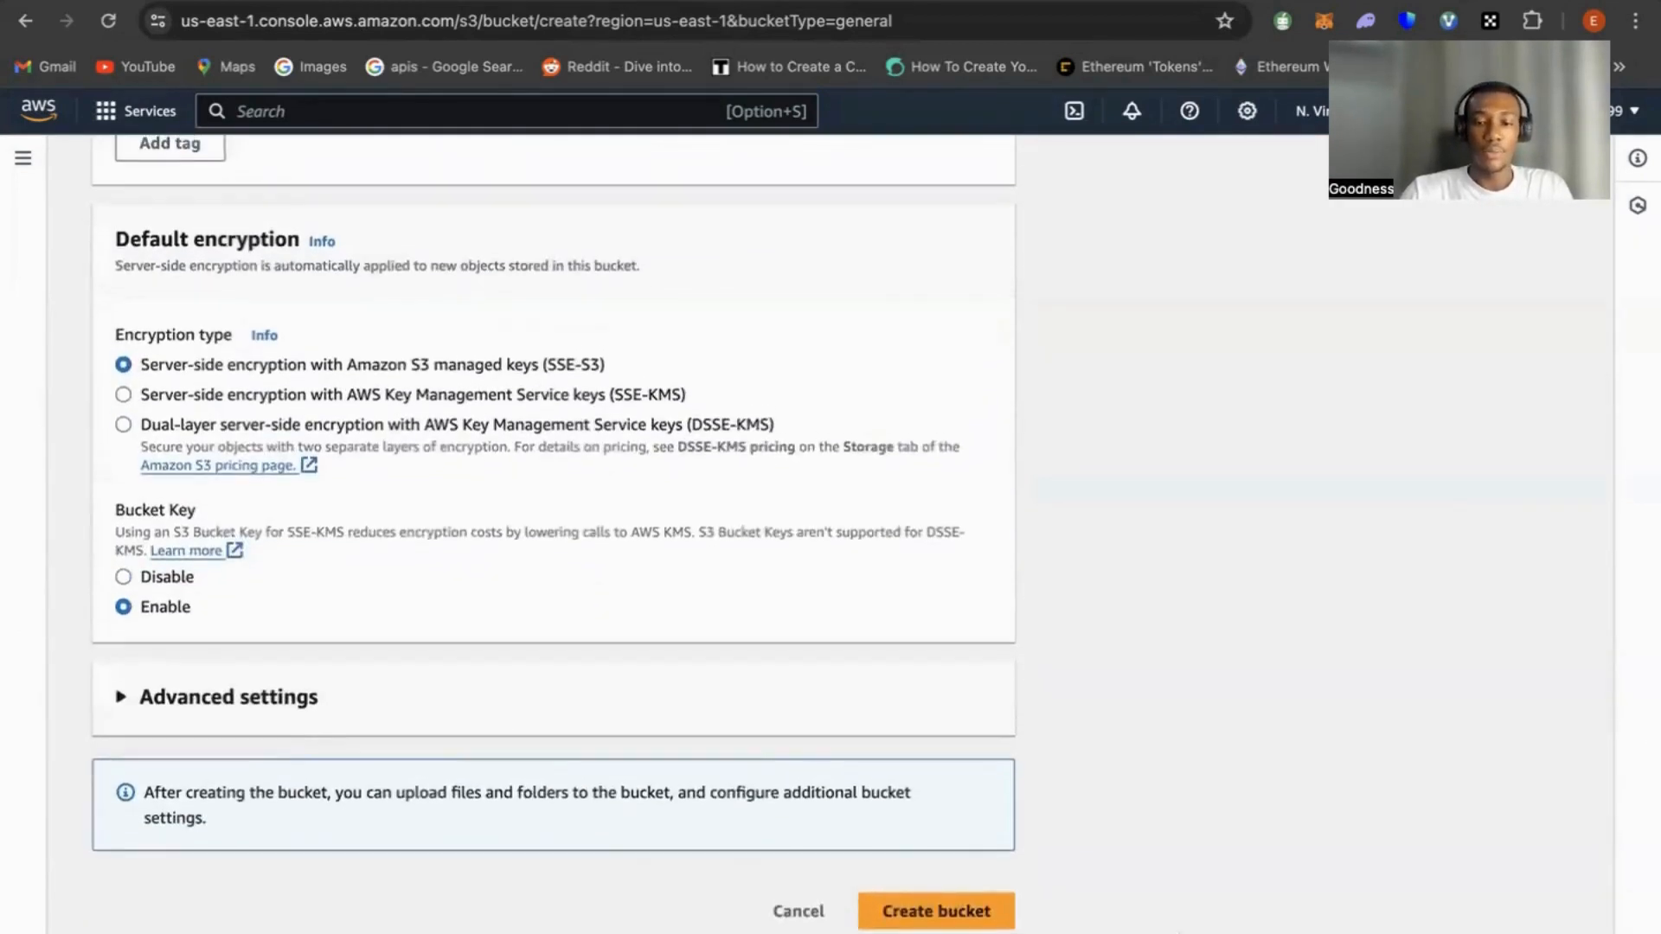
pyautogui.click(952, 909)
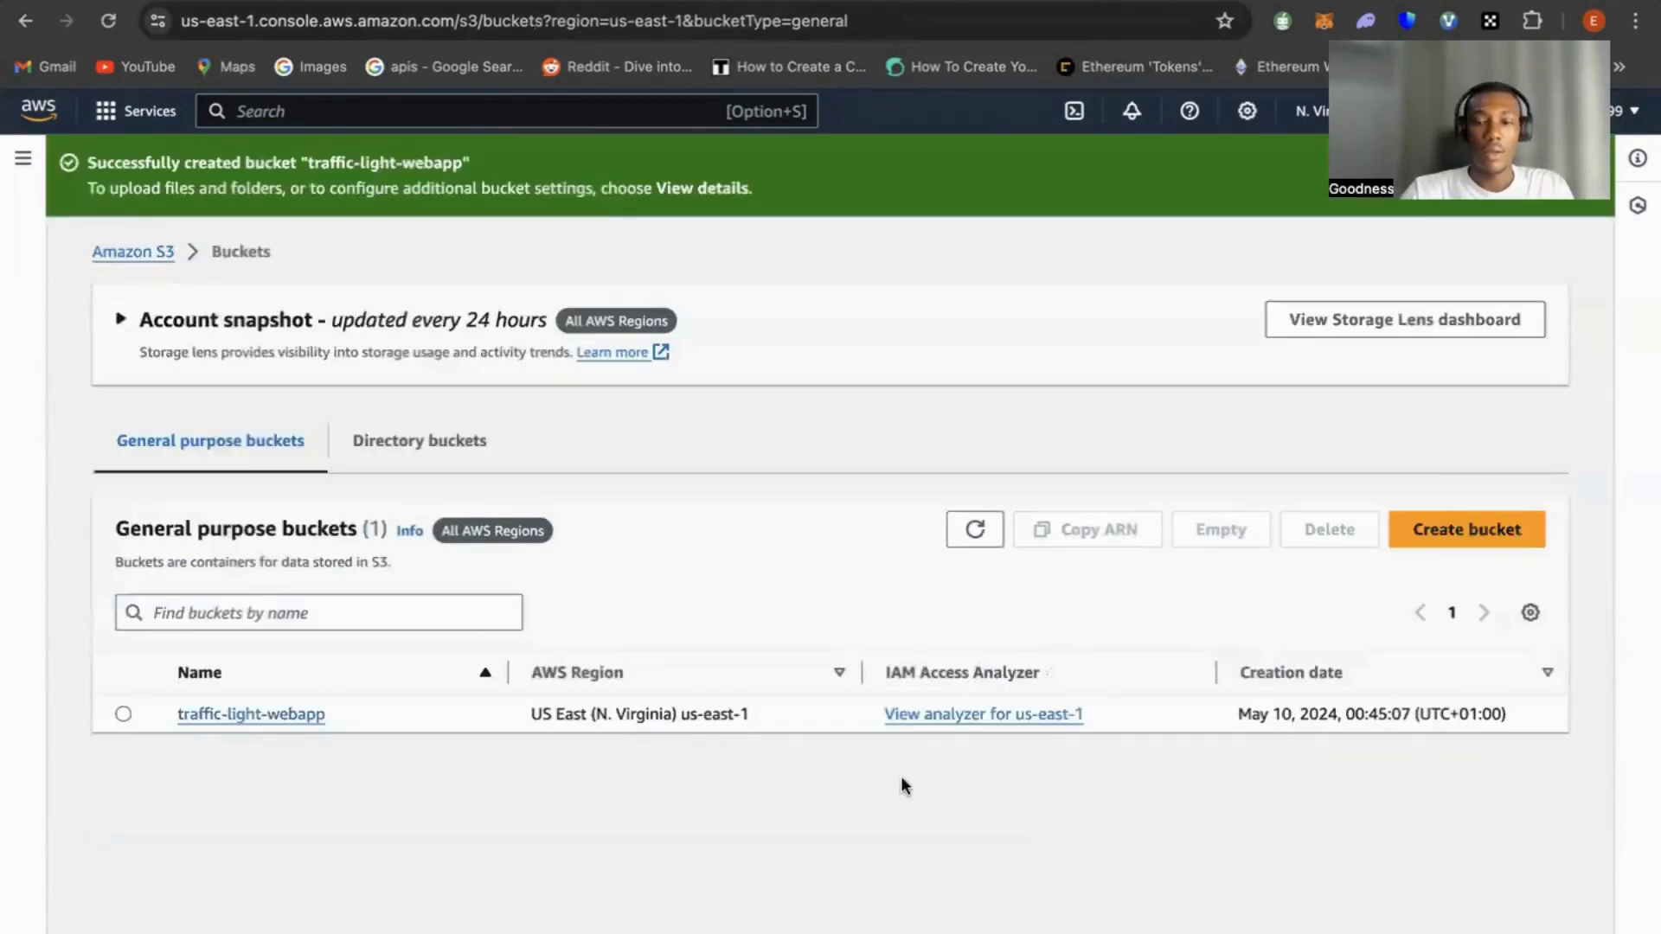
# Upload index.html, index.js and styles.css from the traffic light project folder into the traffic-light-webapp bucket
pyautogui.click(277, 717)
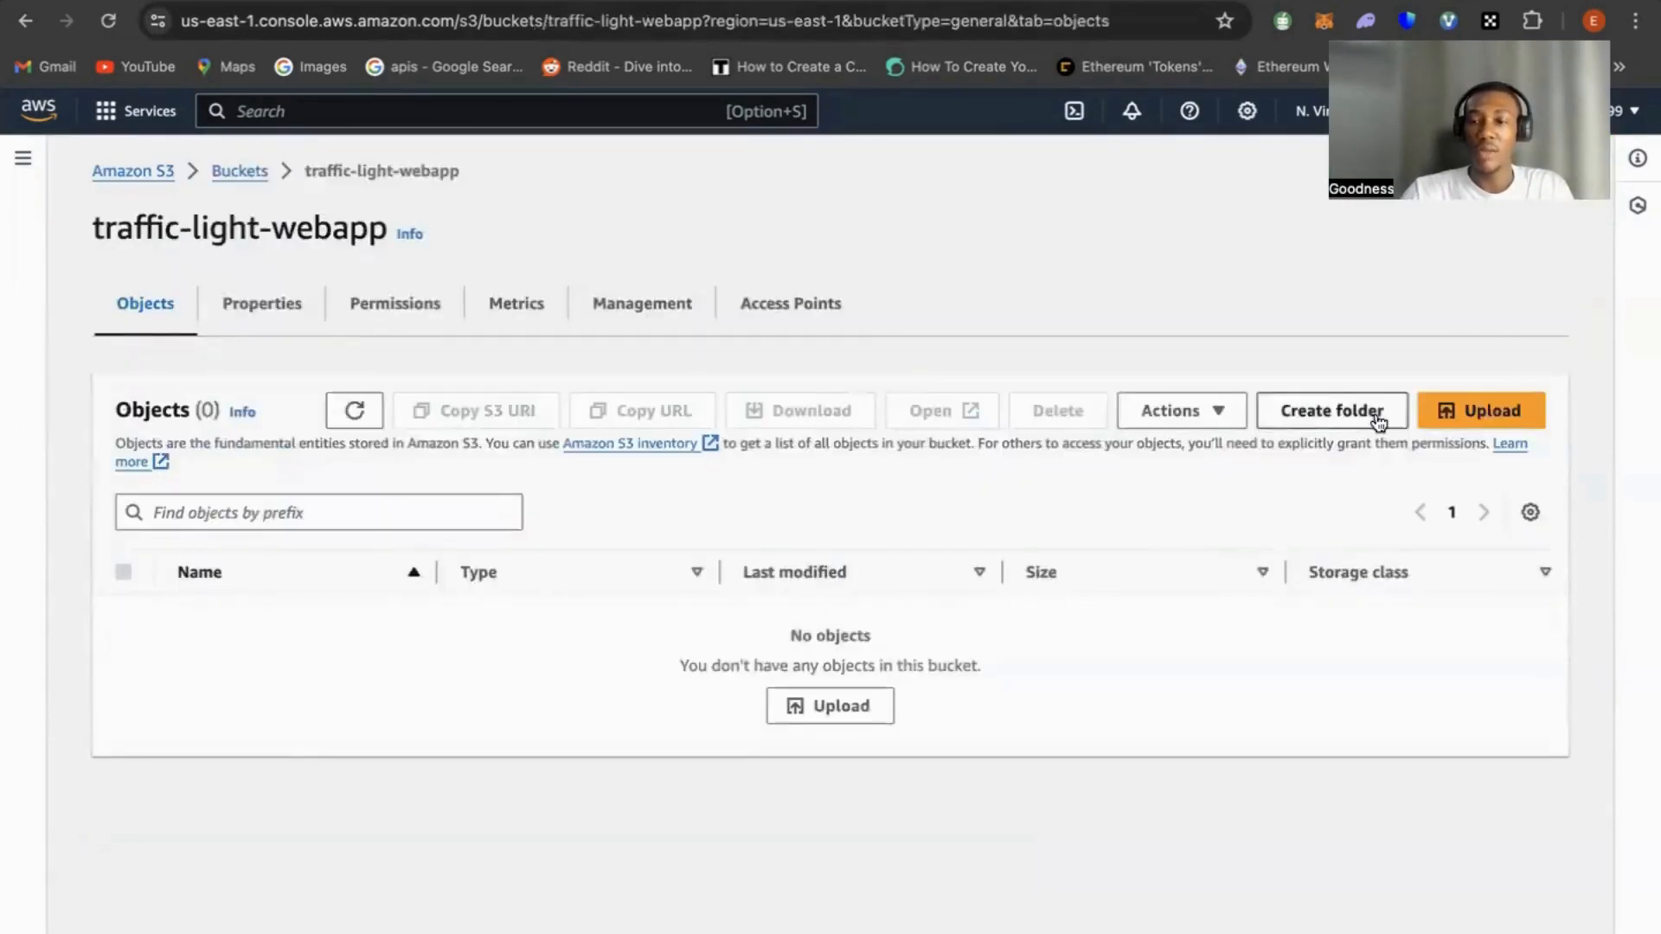
pyautogui.click(460, 1)
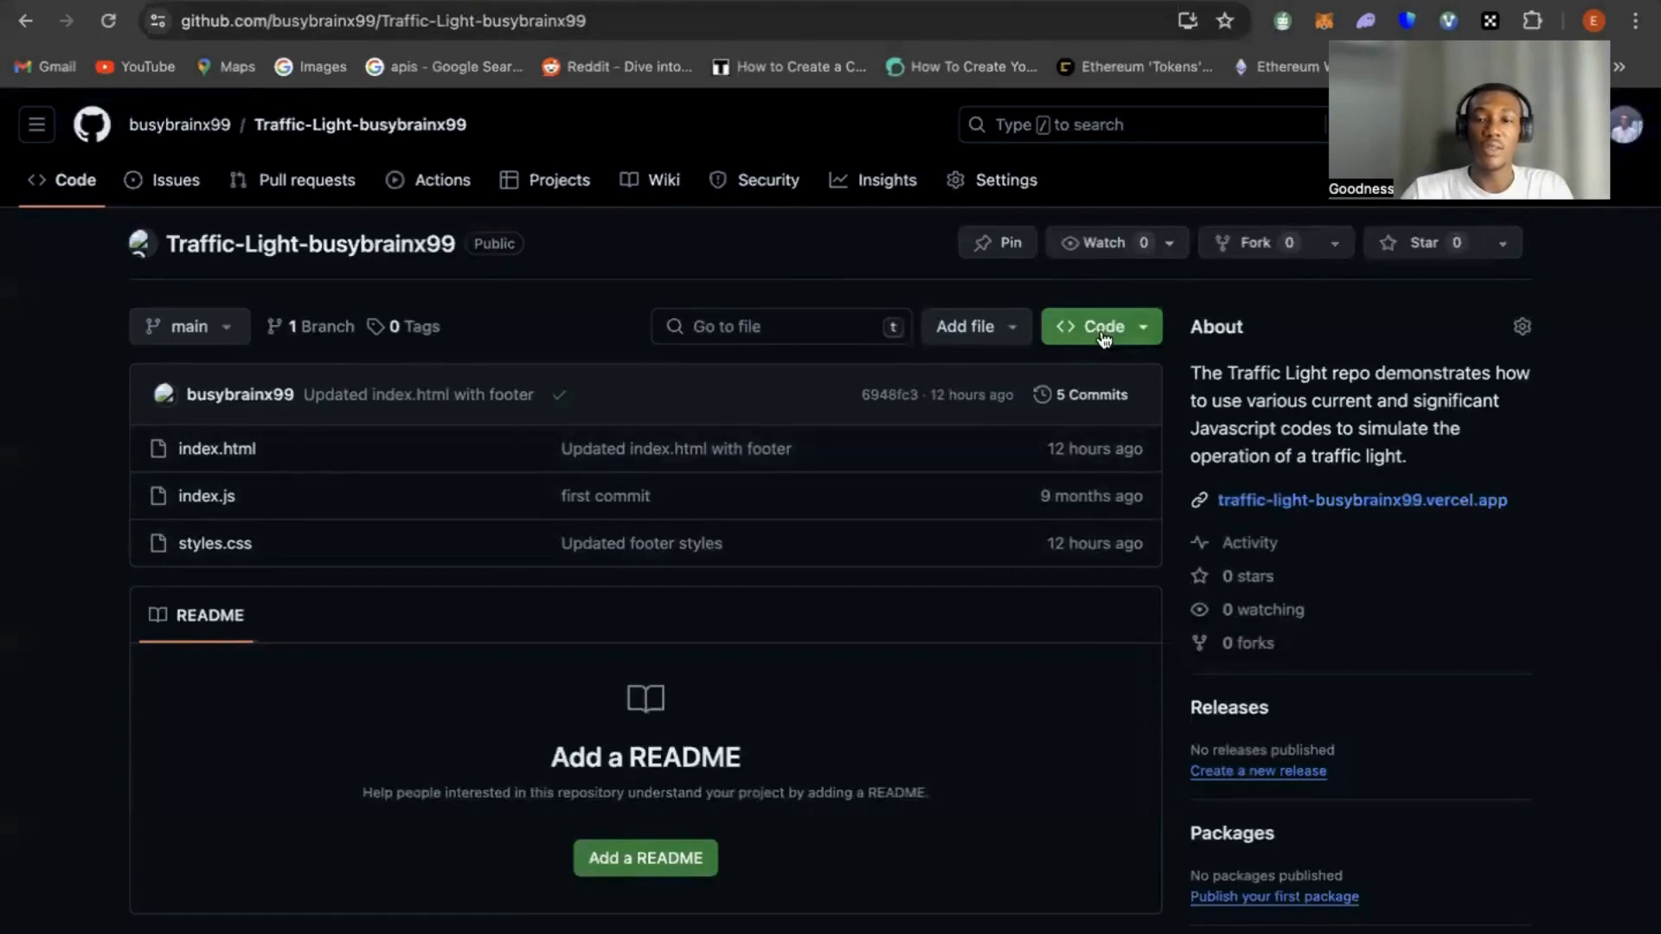
pyautogui.click(268, 0)
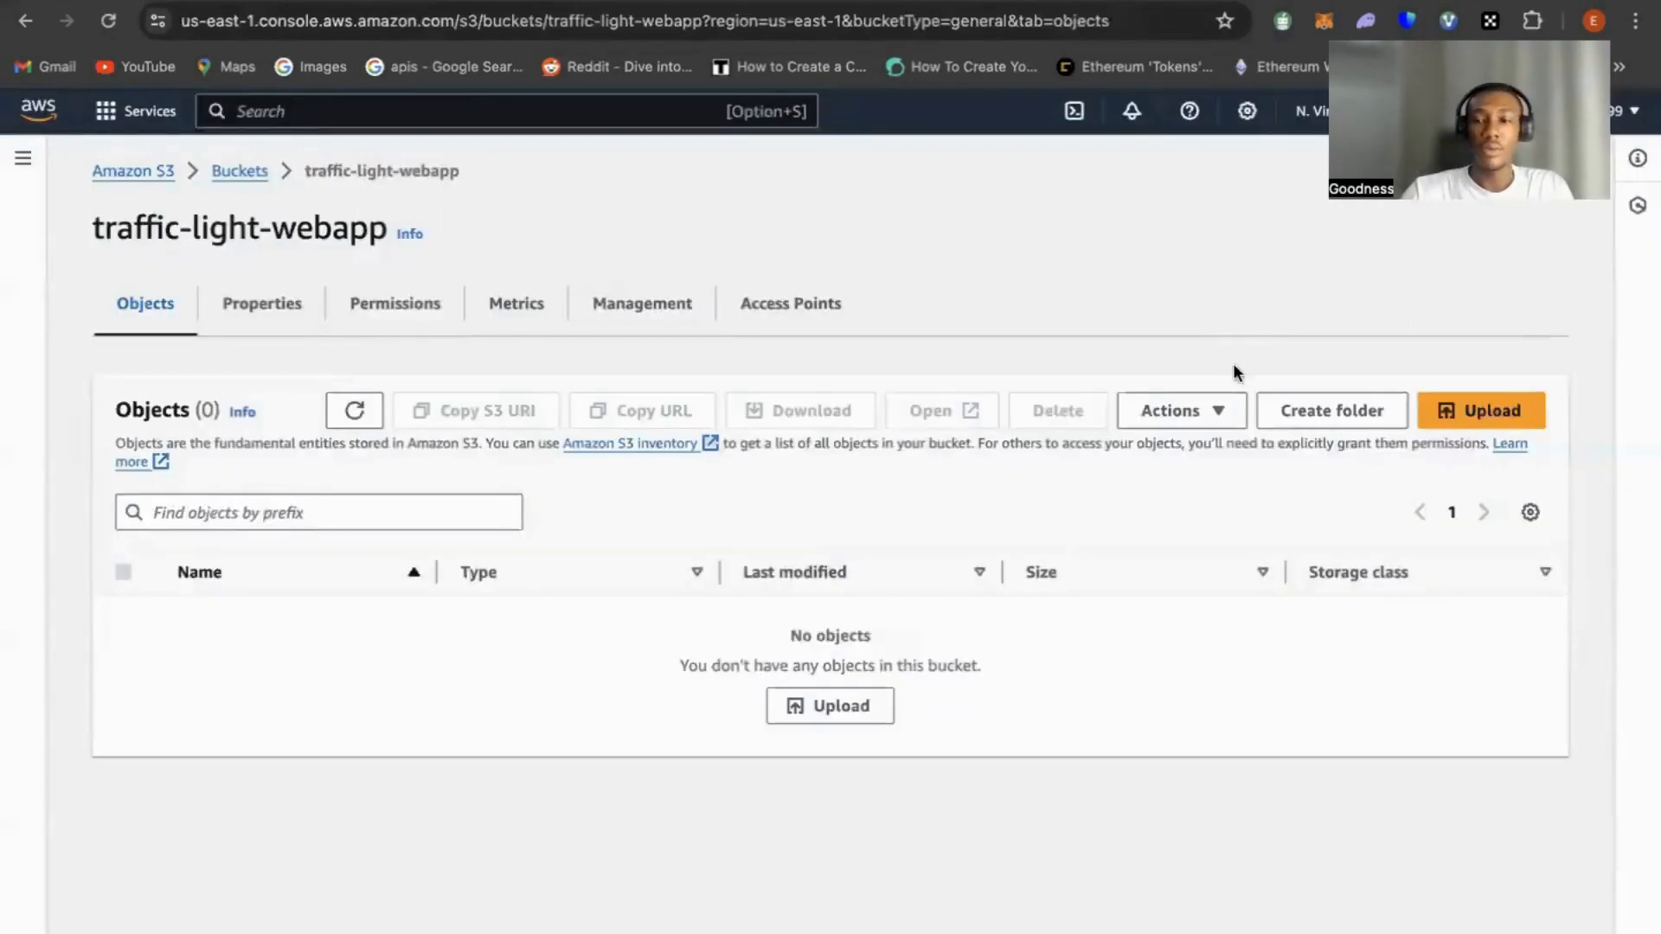
pyautogui.click(1483, 412)
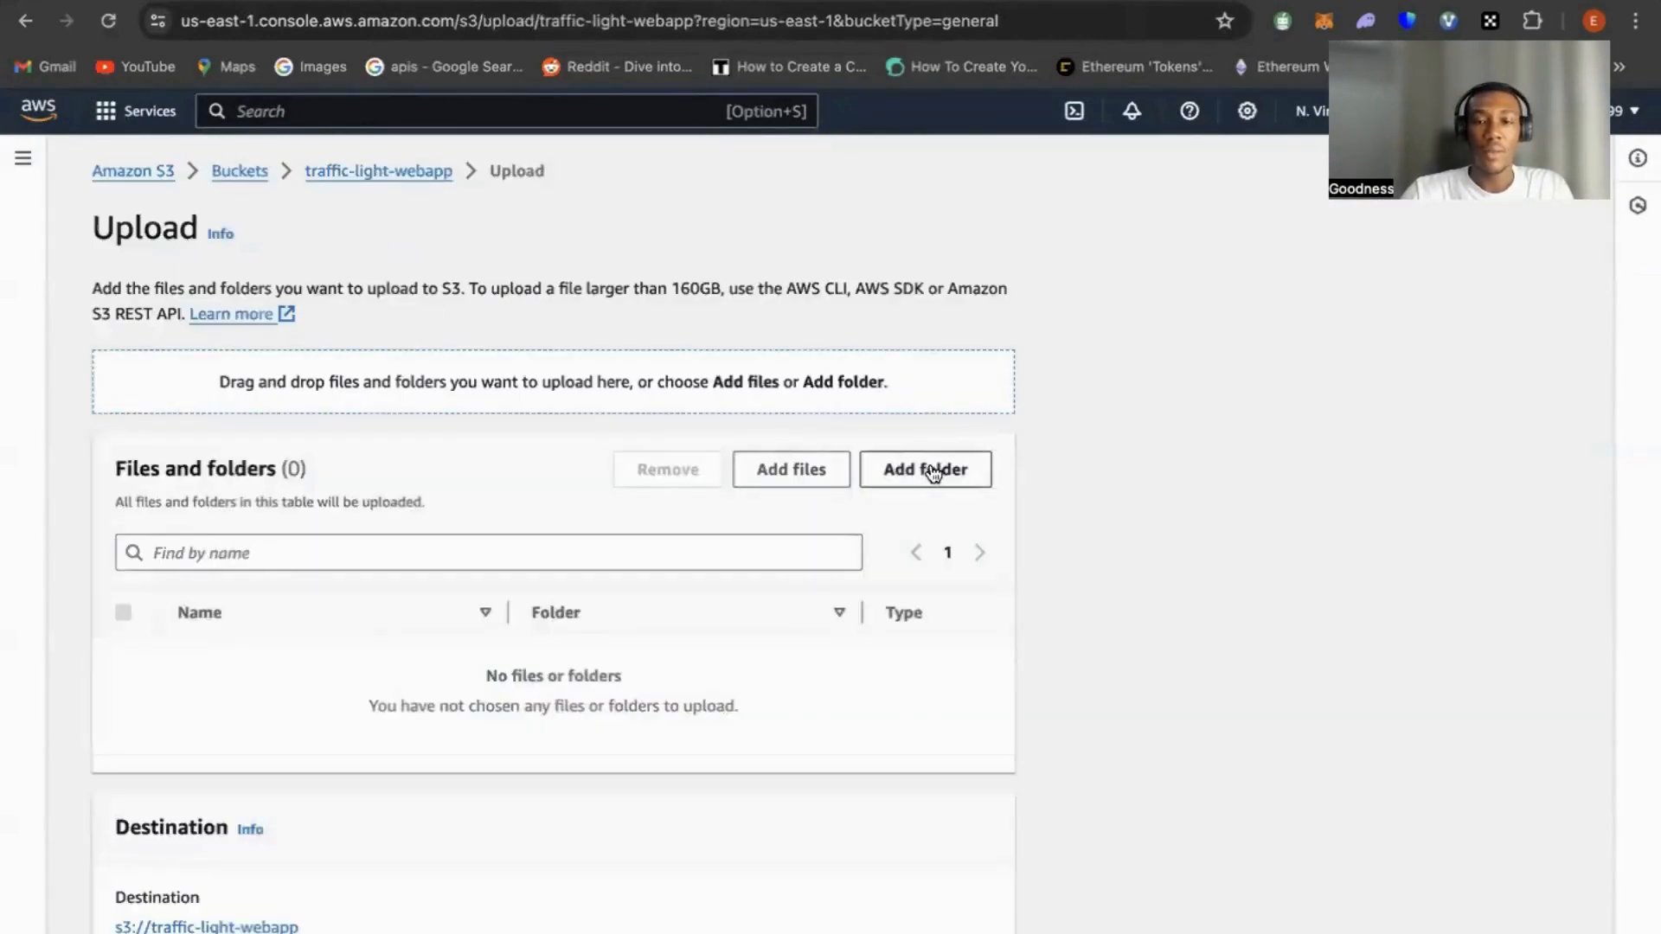
pyautogui.click(824, 476)
pyautogui.moveTo(664, 428); pyautogui.dragTo(943, 298)
pyautogui.click(1171, 711)
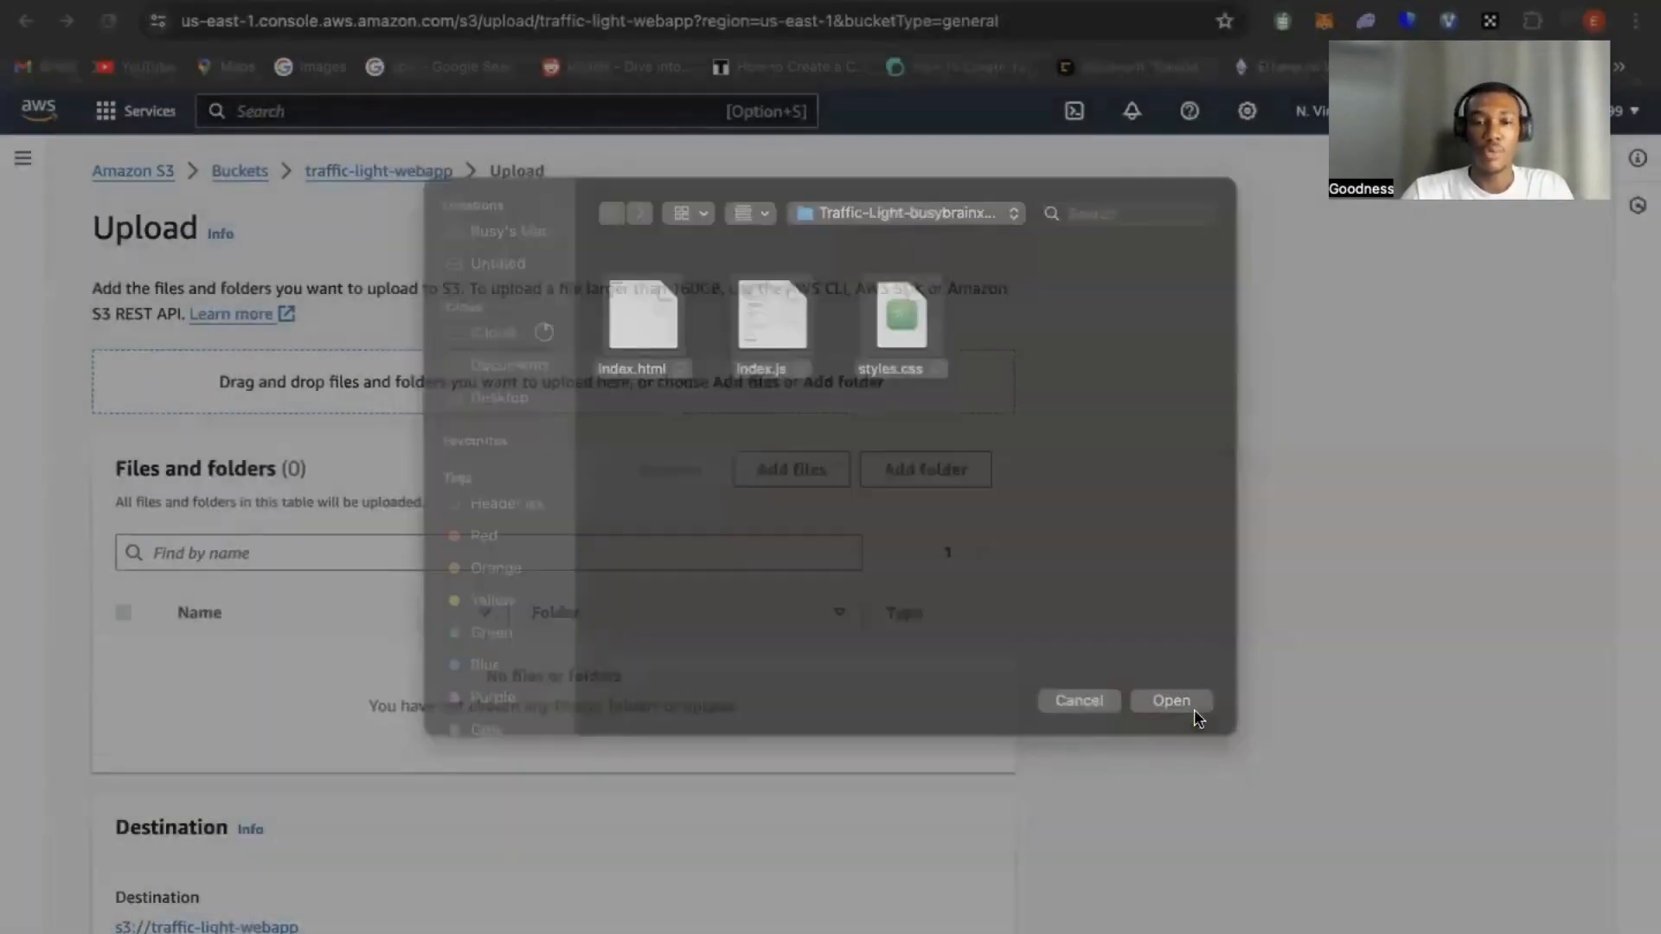
pyautogui.scroll(-5, 1024, 728)
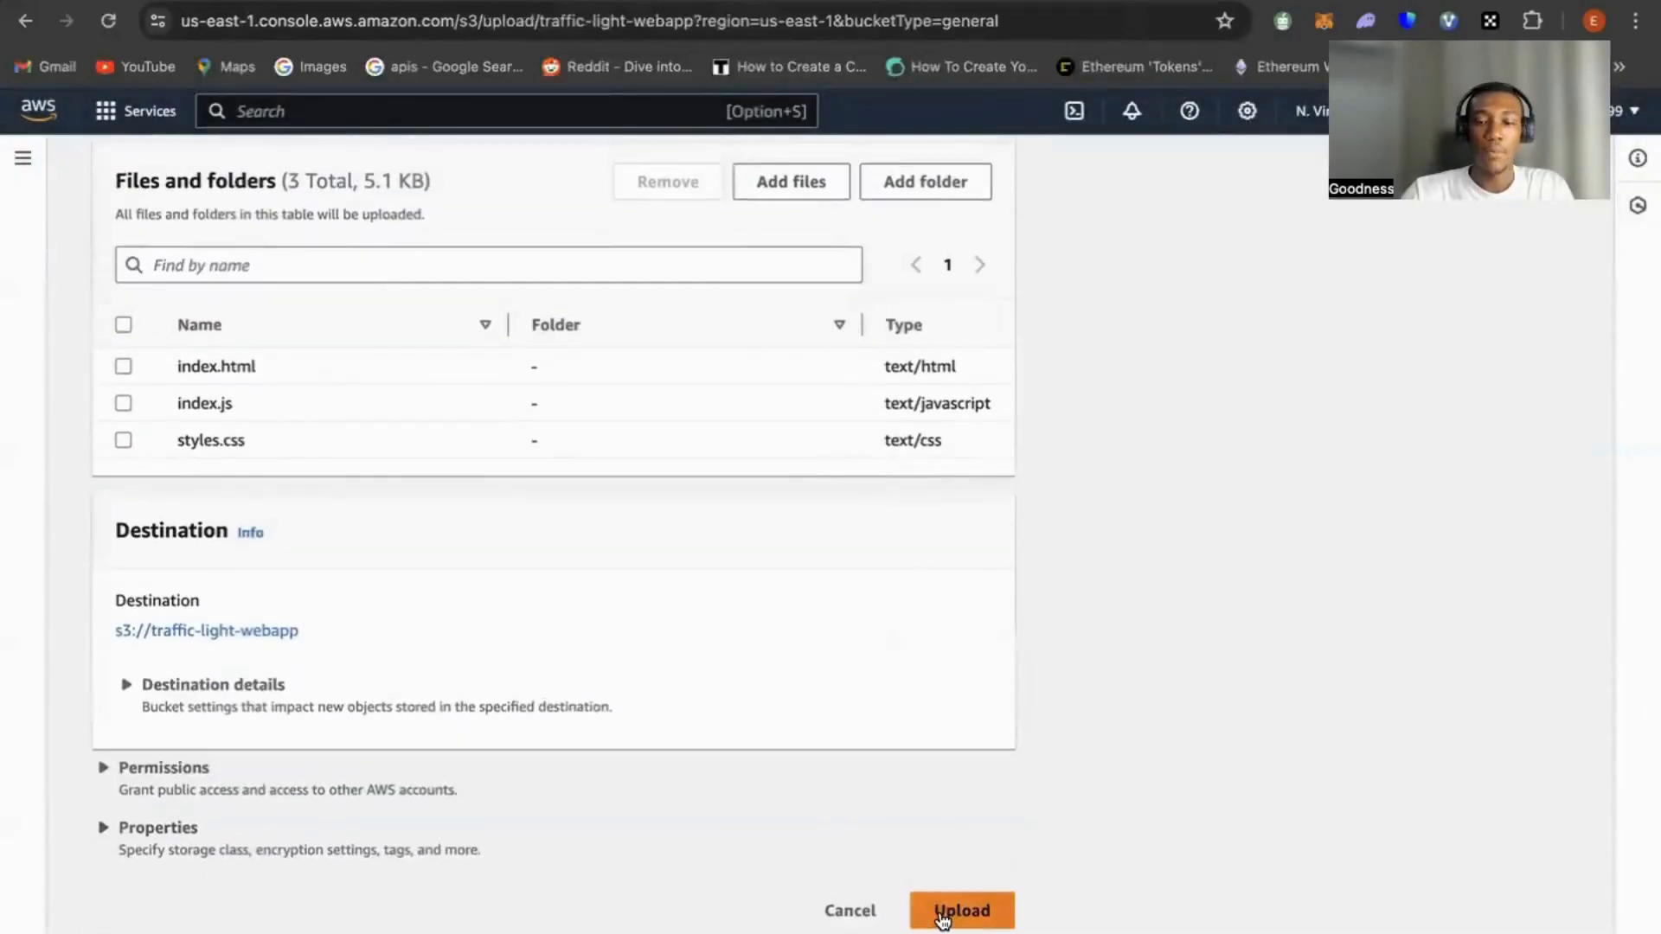
pyautogui.click(948, 912)
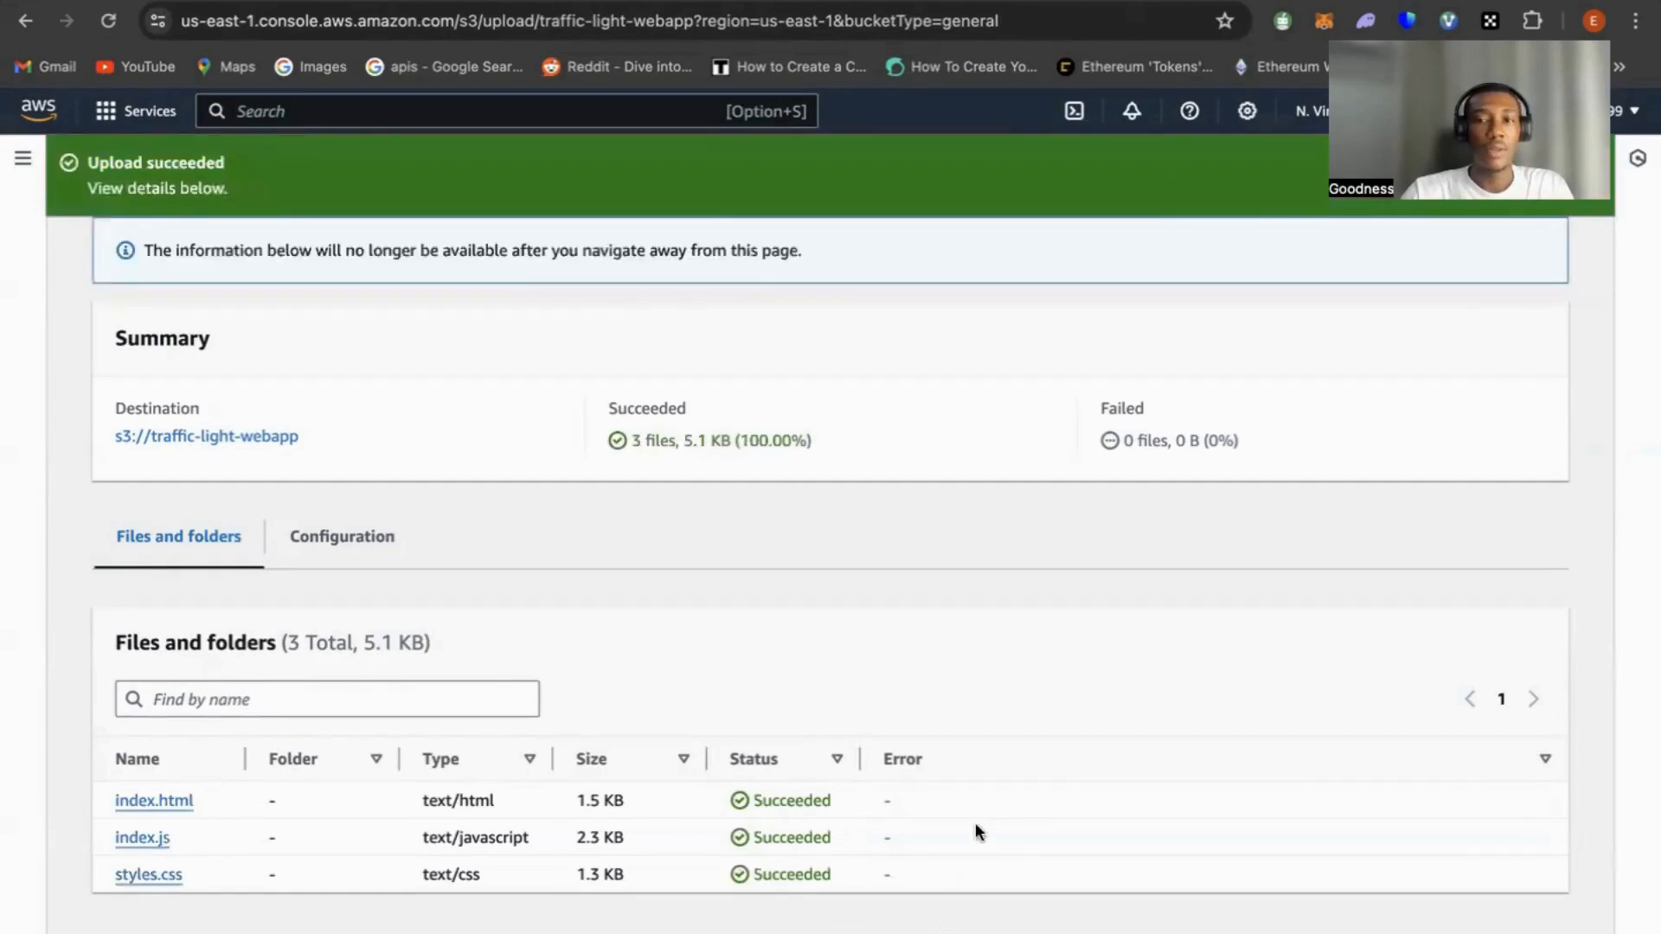
# Leave the upload status page and open the traffic-light-webapp bucket from the bucket list
pyautogui.scroll(2, 910, 524)
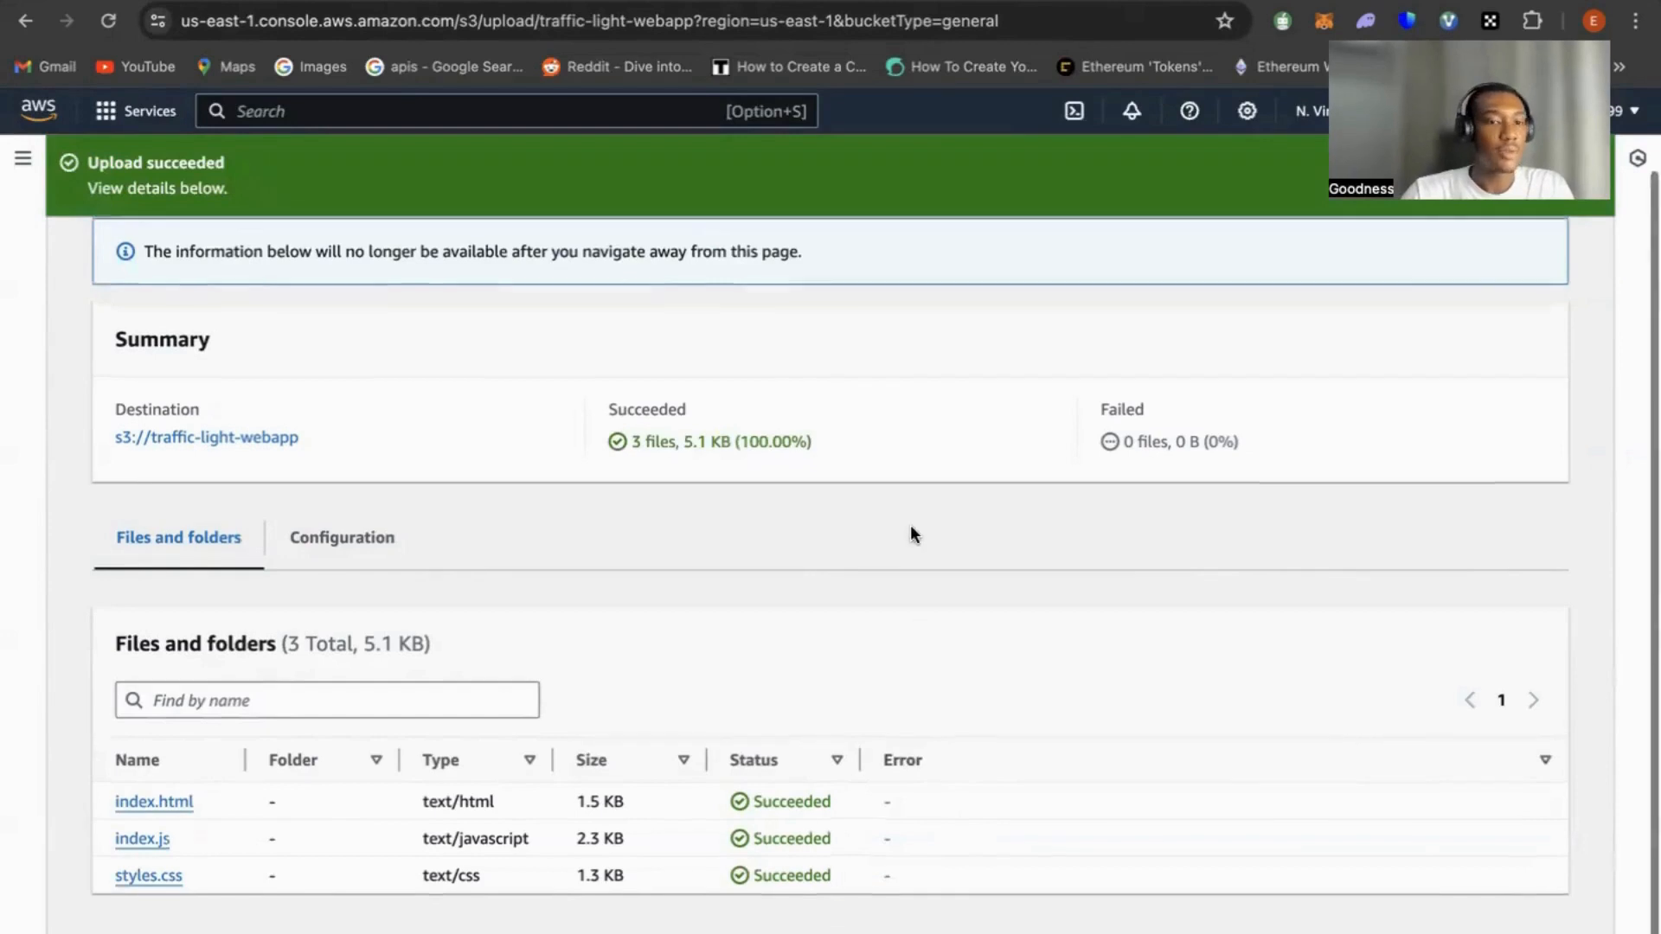
pyautogui.click(22, 158)
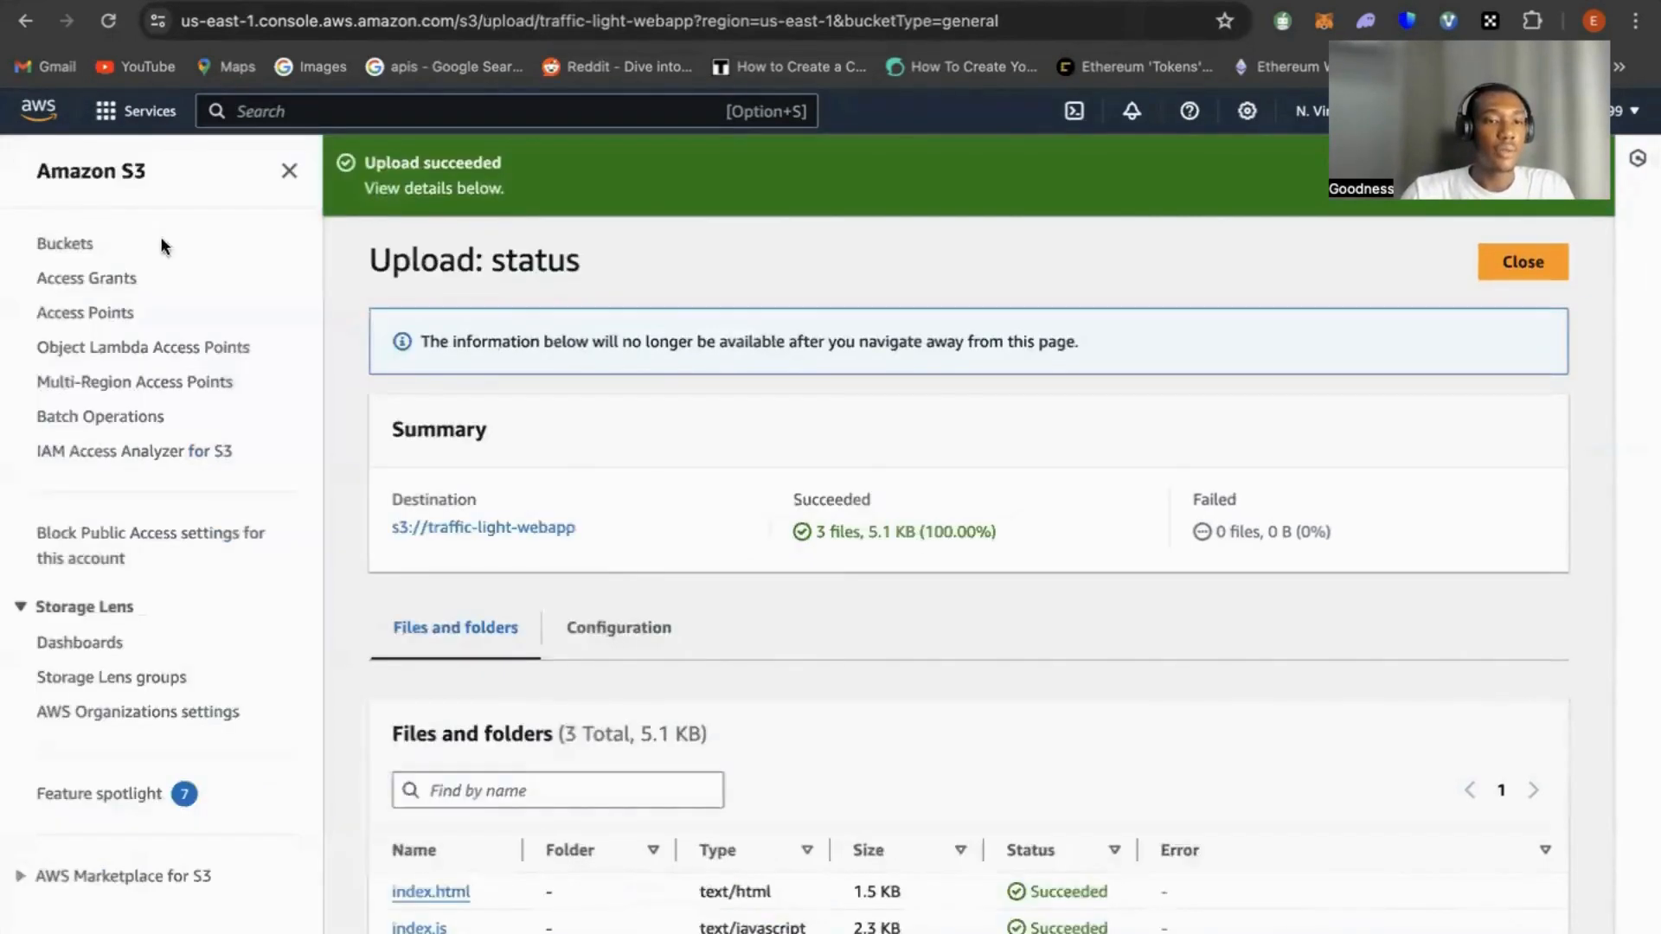
pyautogui.click(86, 243)
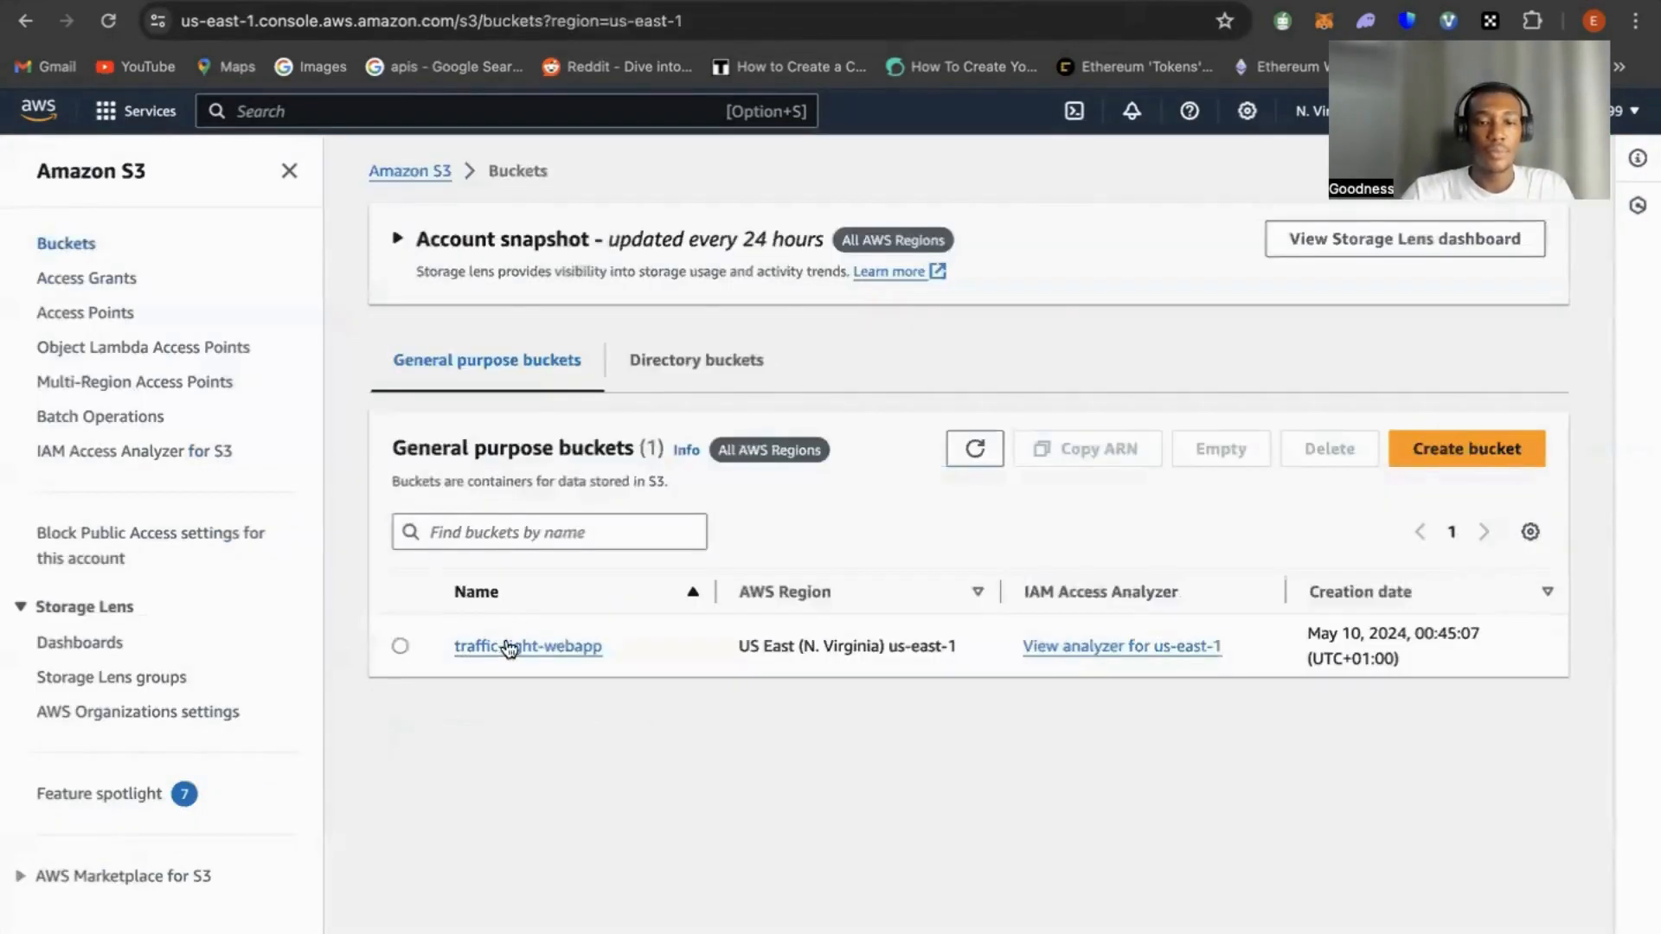
pyautogui.click(509, 649)
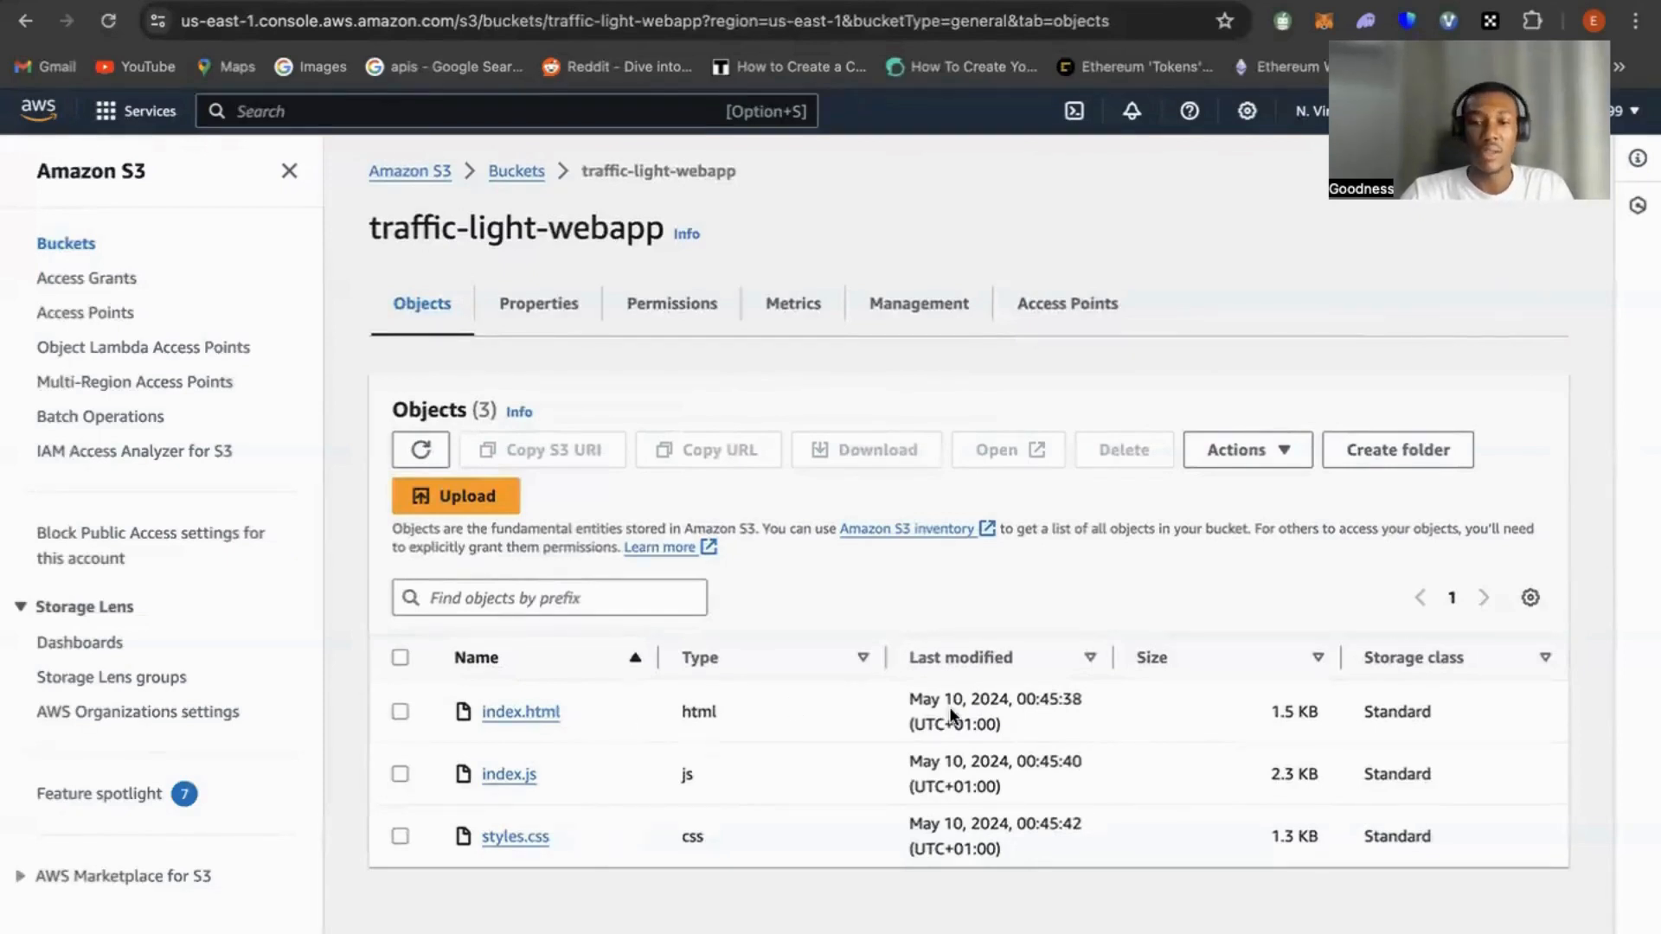
# Enable static website hosting in the bucket's properties with the hosting type Host a static website
pyautogui.click(547, 305)
pyautogui.scroll(-10, 589, 512)
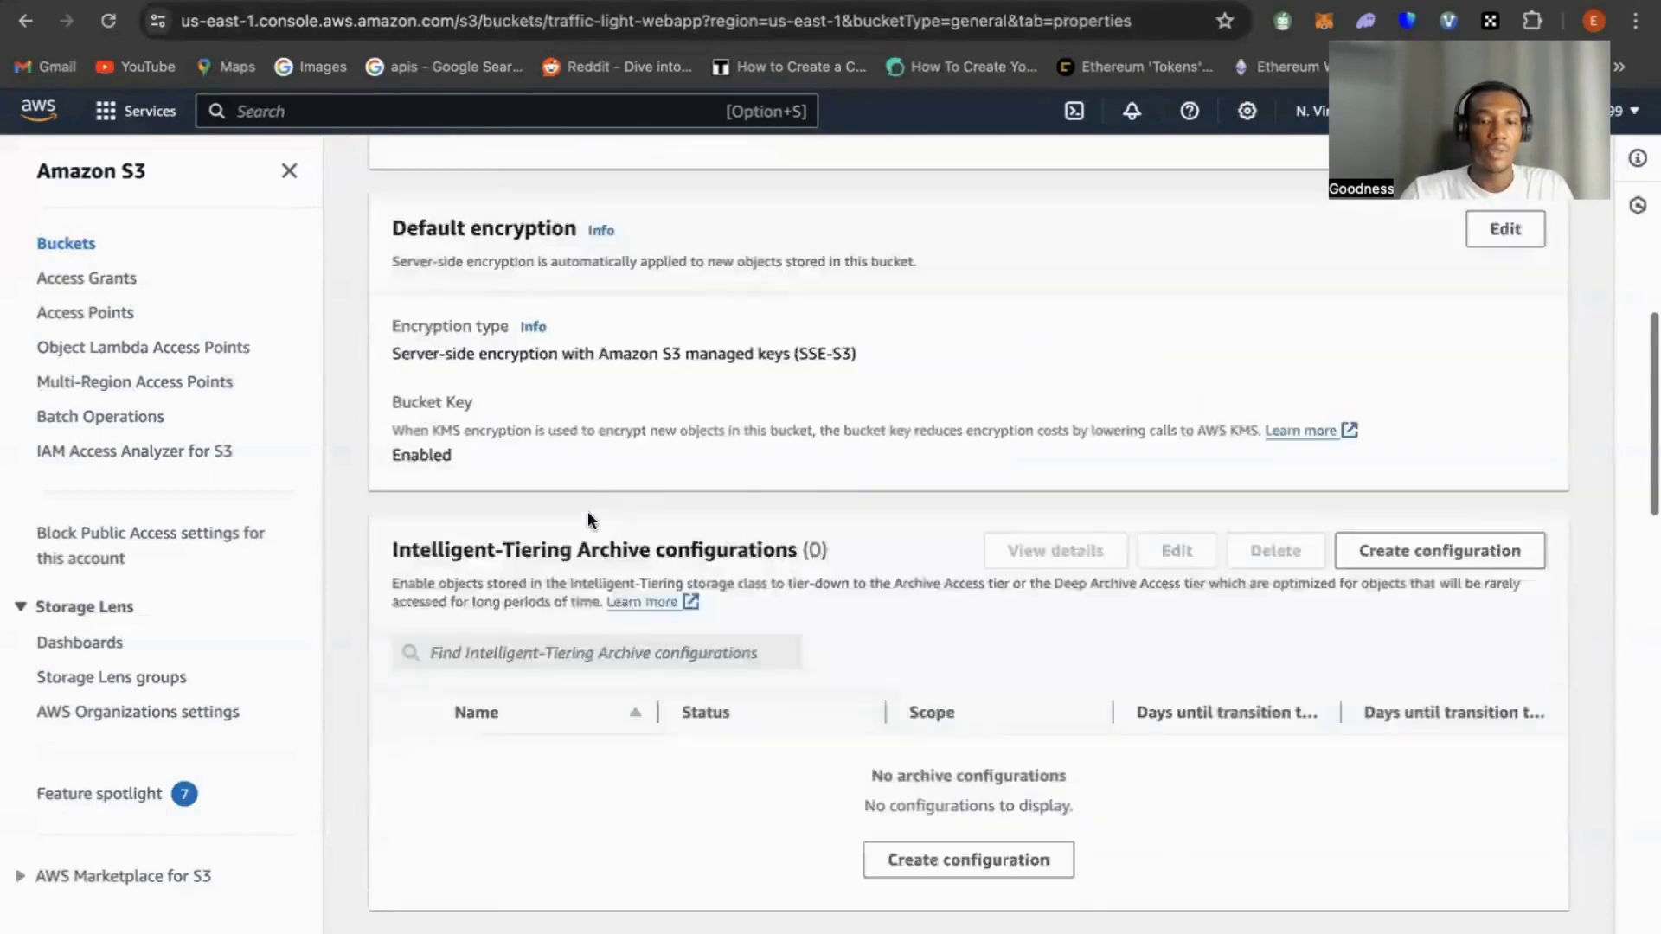
pyautogui.scroll(-15, 588, 511)
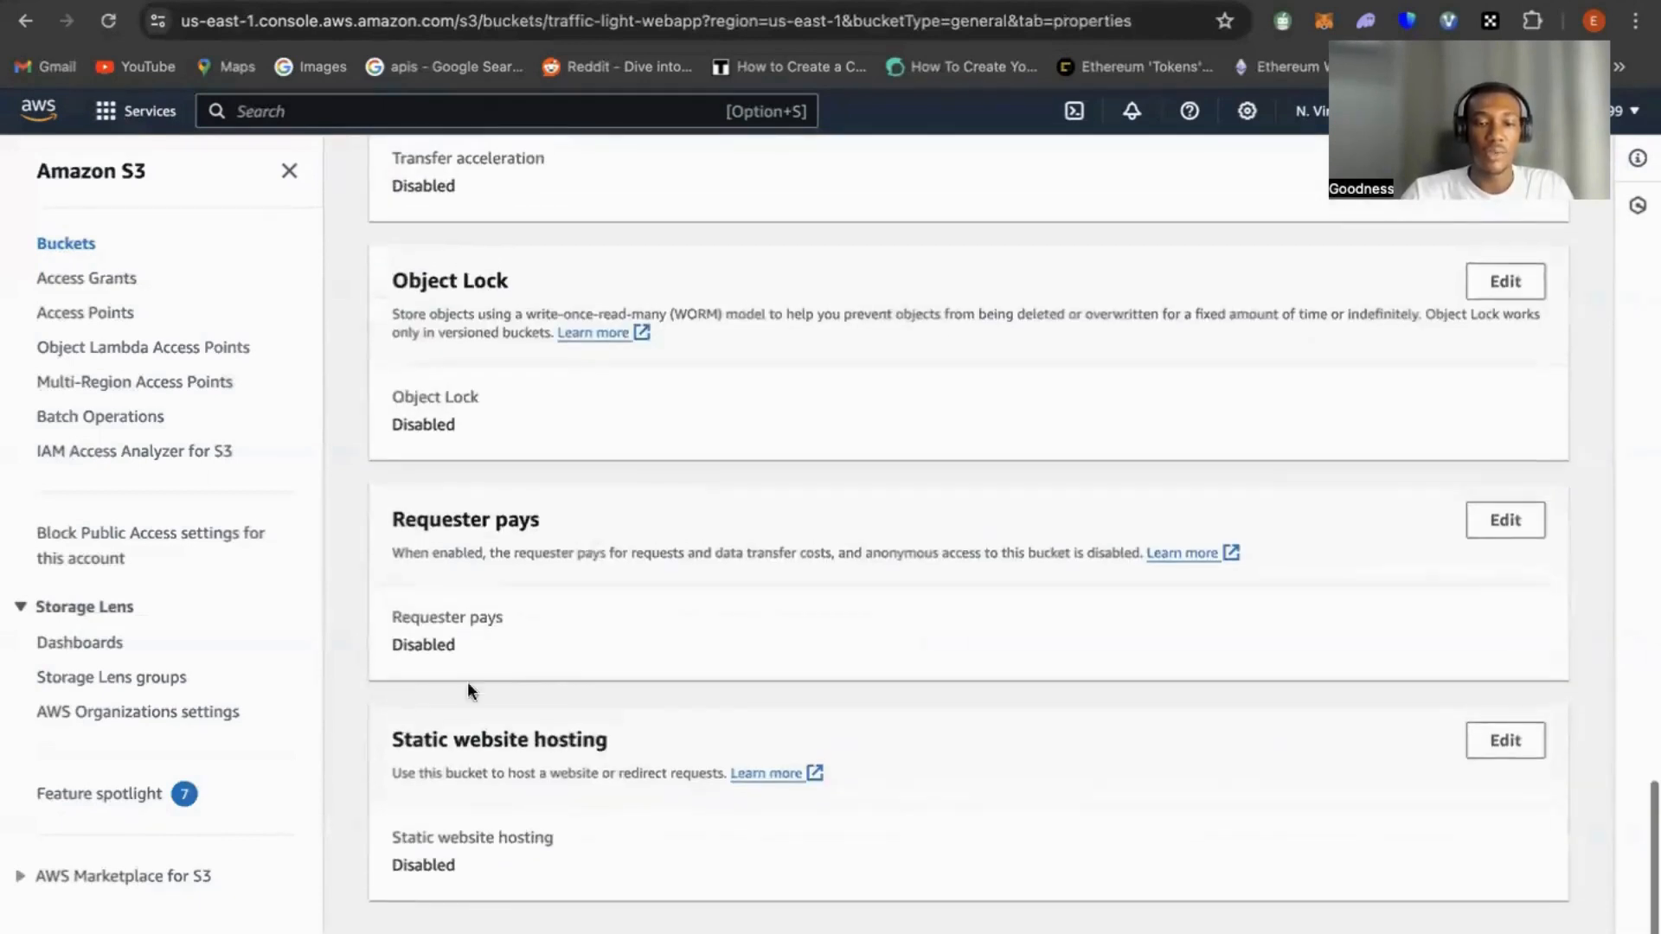
pyautogui.click(1505, 750)
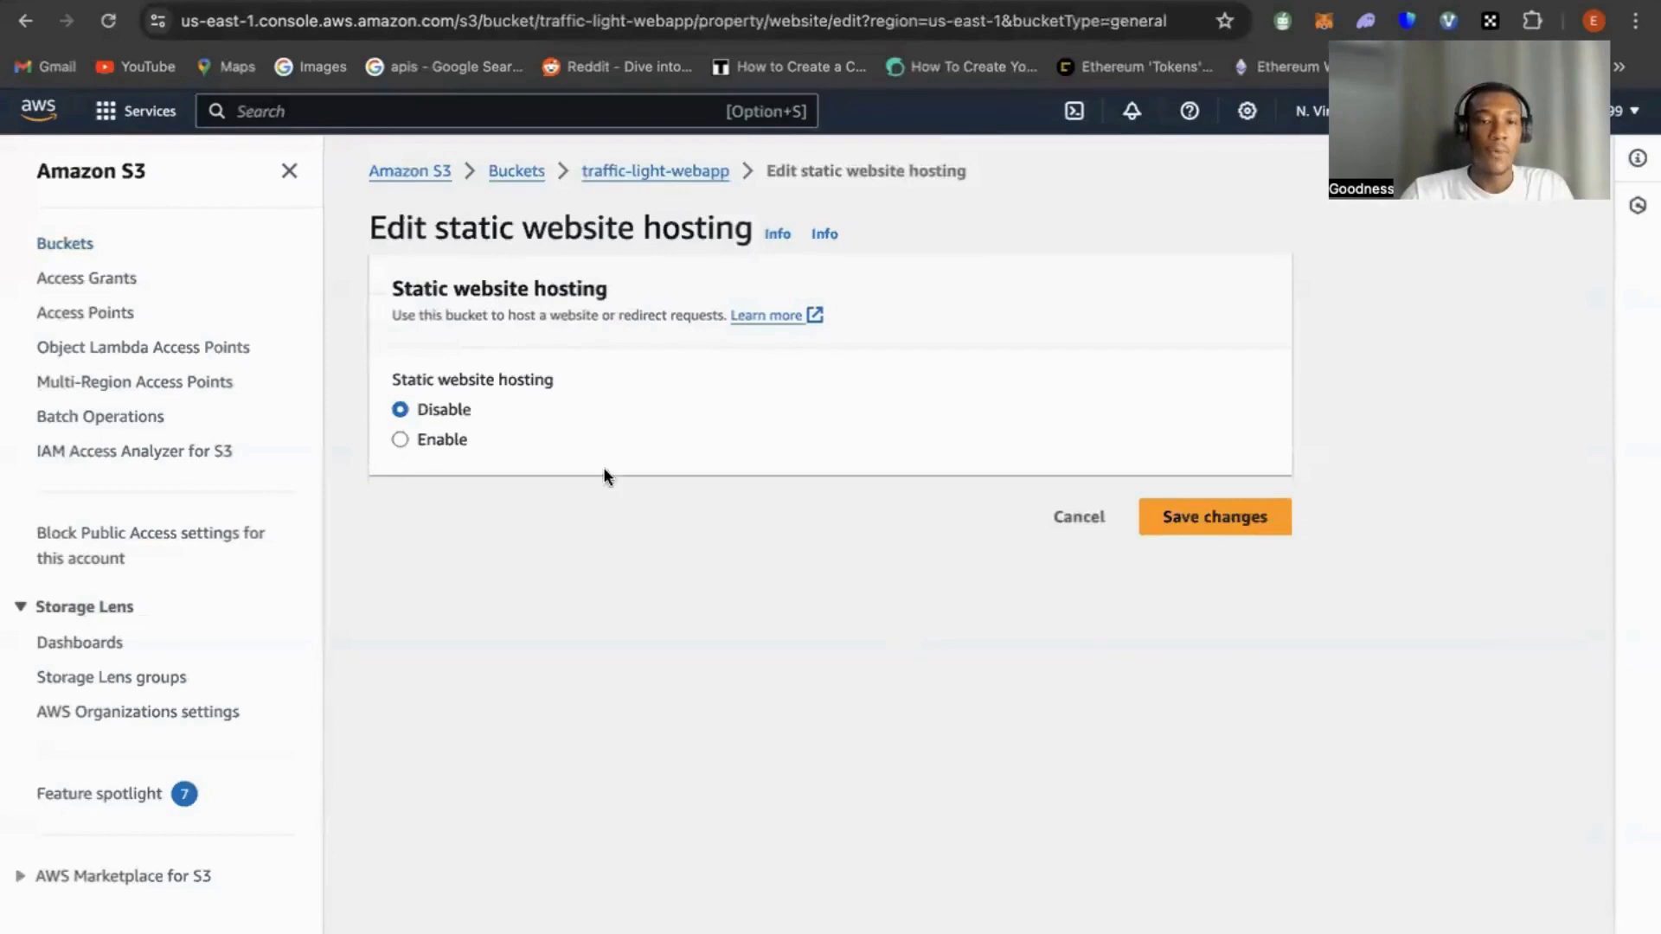
pyautogui.click(400, 439)
pyautogui.scroll(-1, 568, 485)
pyautogui.scroll(-2, 570, 486)
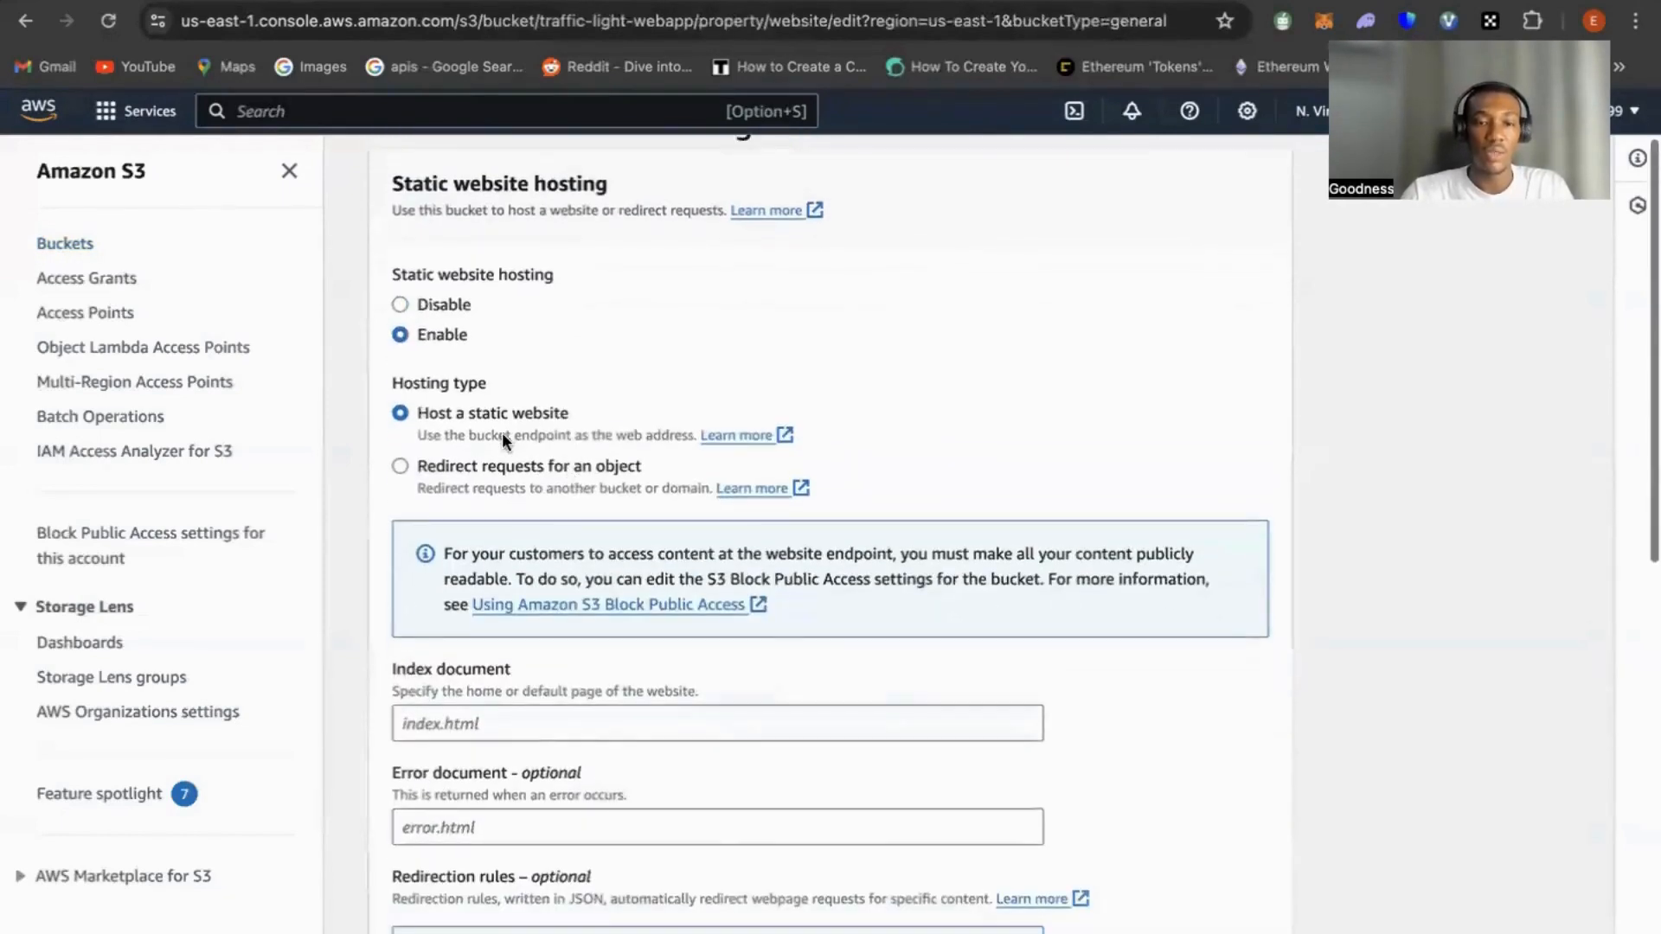
pyautogui.scroll(-4, 523, 476)
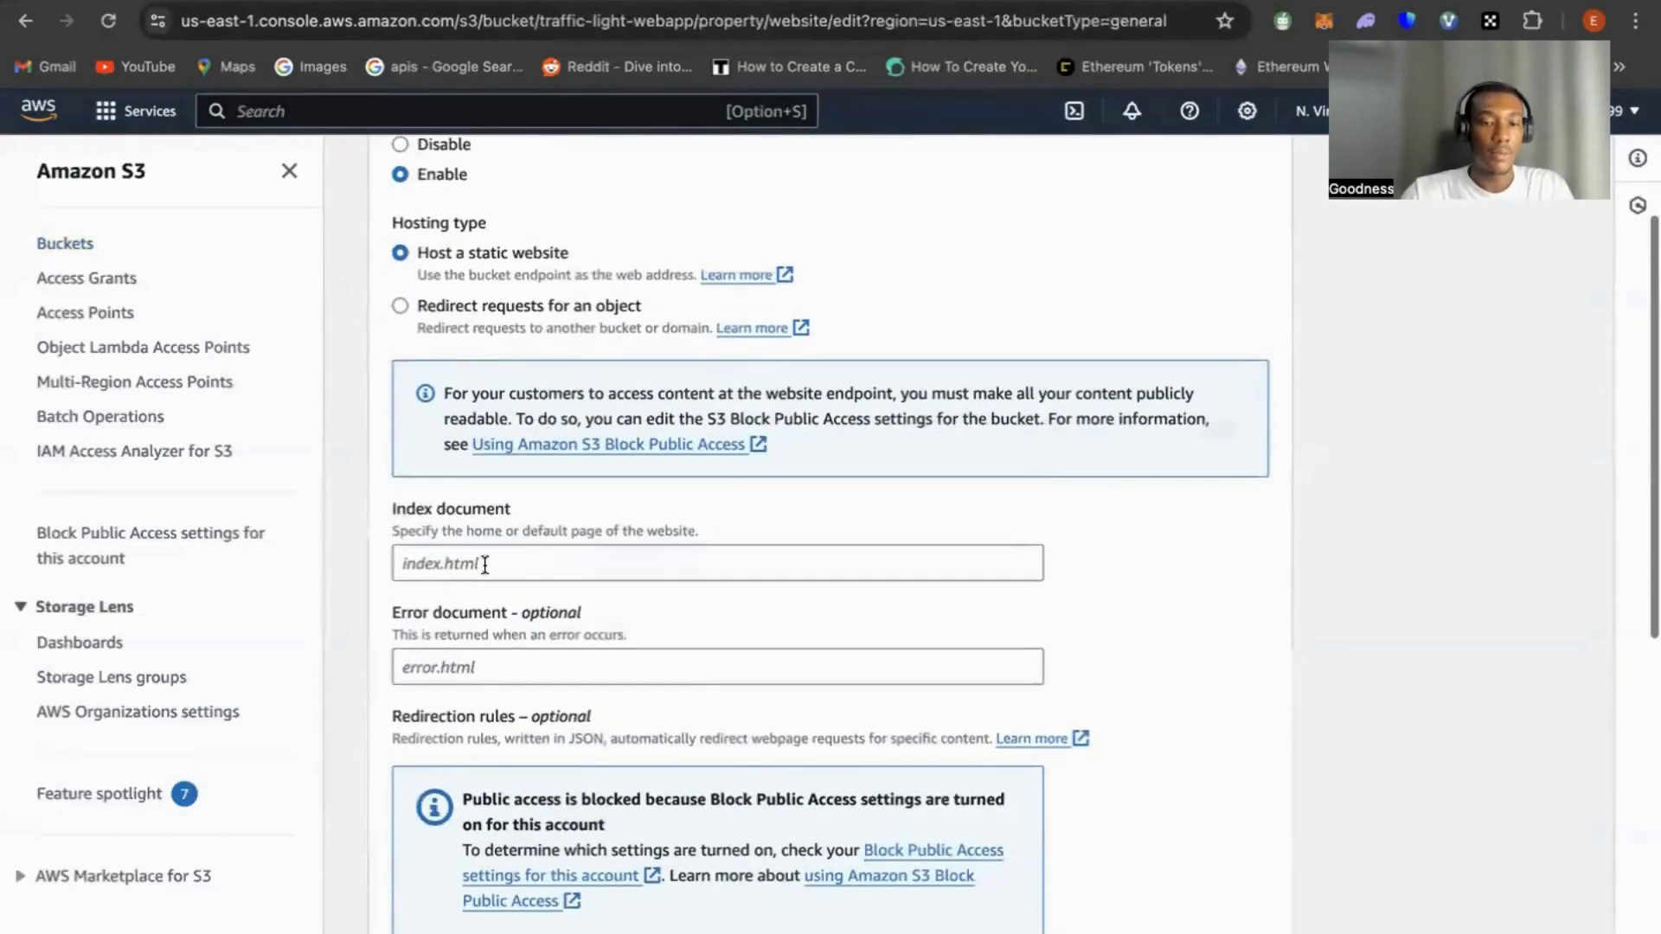
# Set the index document to index.html, leave the error document and redirection rules empty, and save the static website hosting settings
pyautogui.click(485, 564)
pyautogui.write('inde')
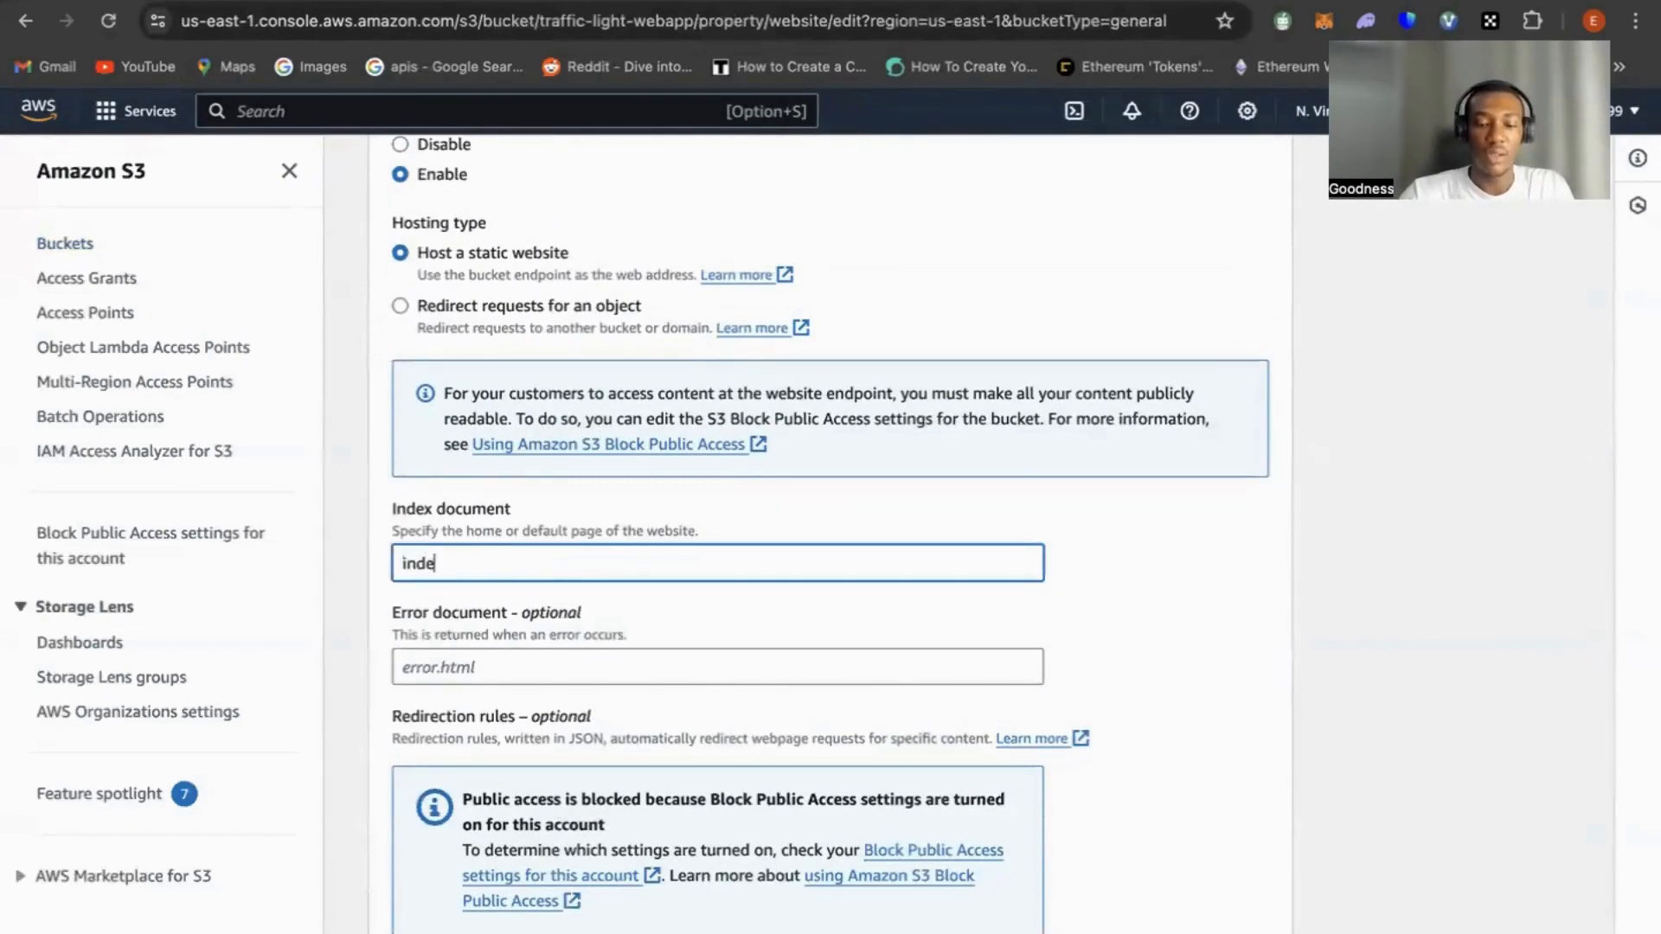
pyautogui.write('x.html')
pyautogui.scroll(-3, 568, 616)
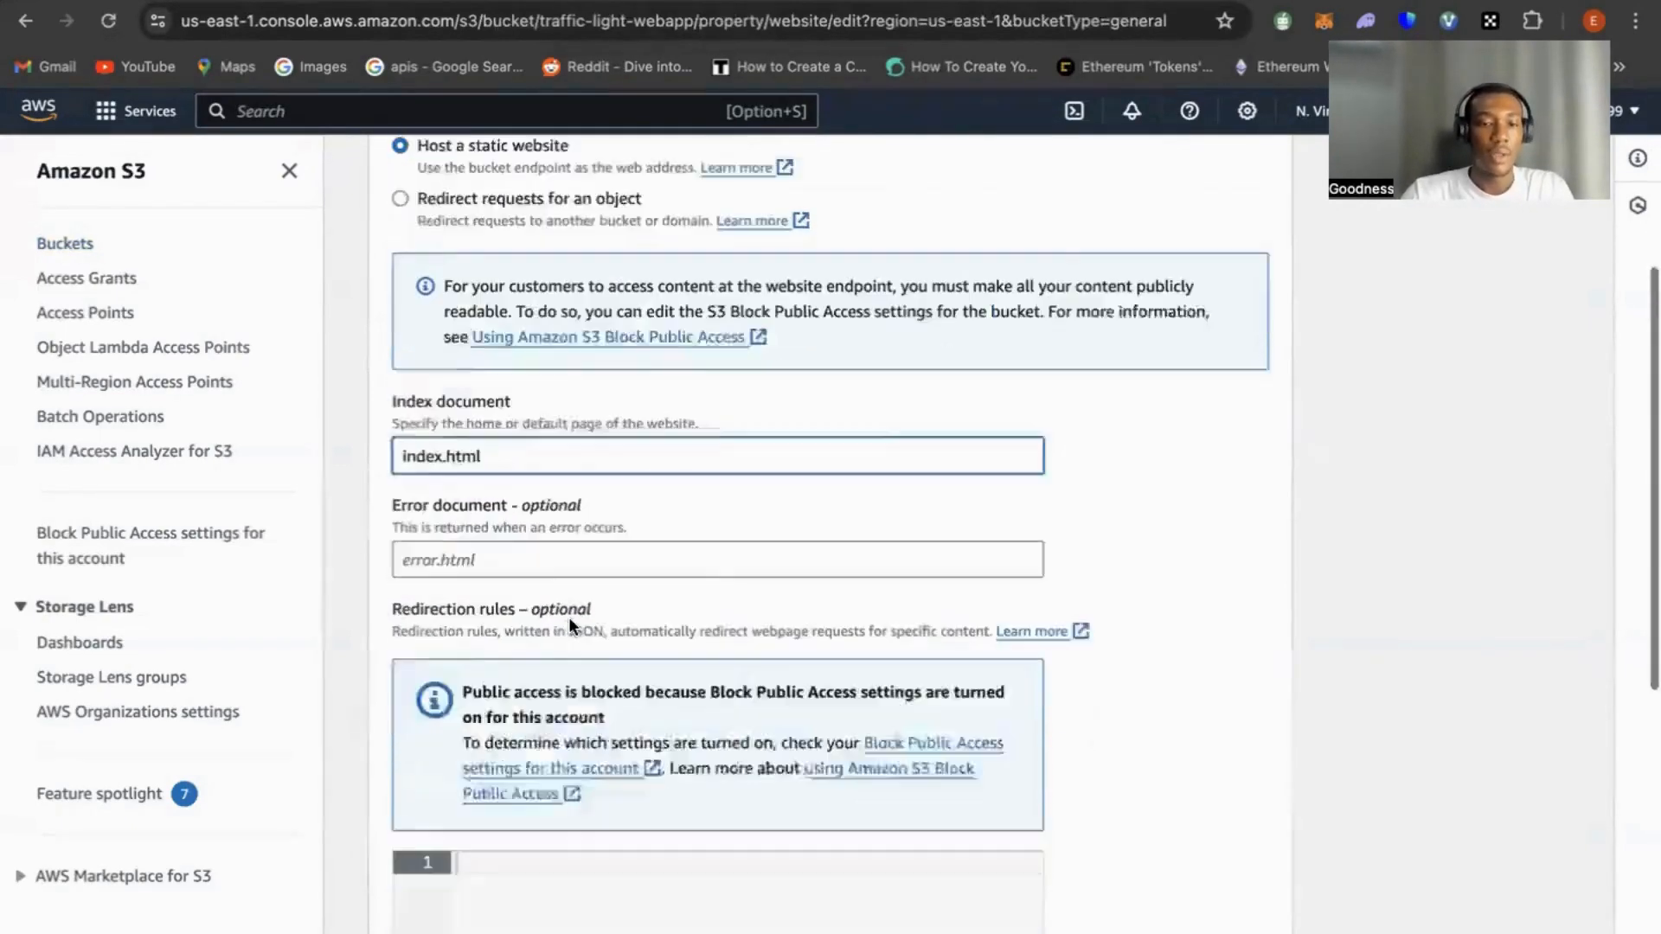
pyautogui.scroll(-2, 568, 616)
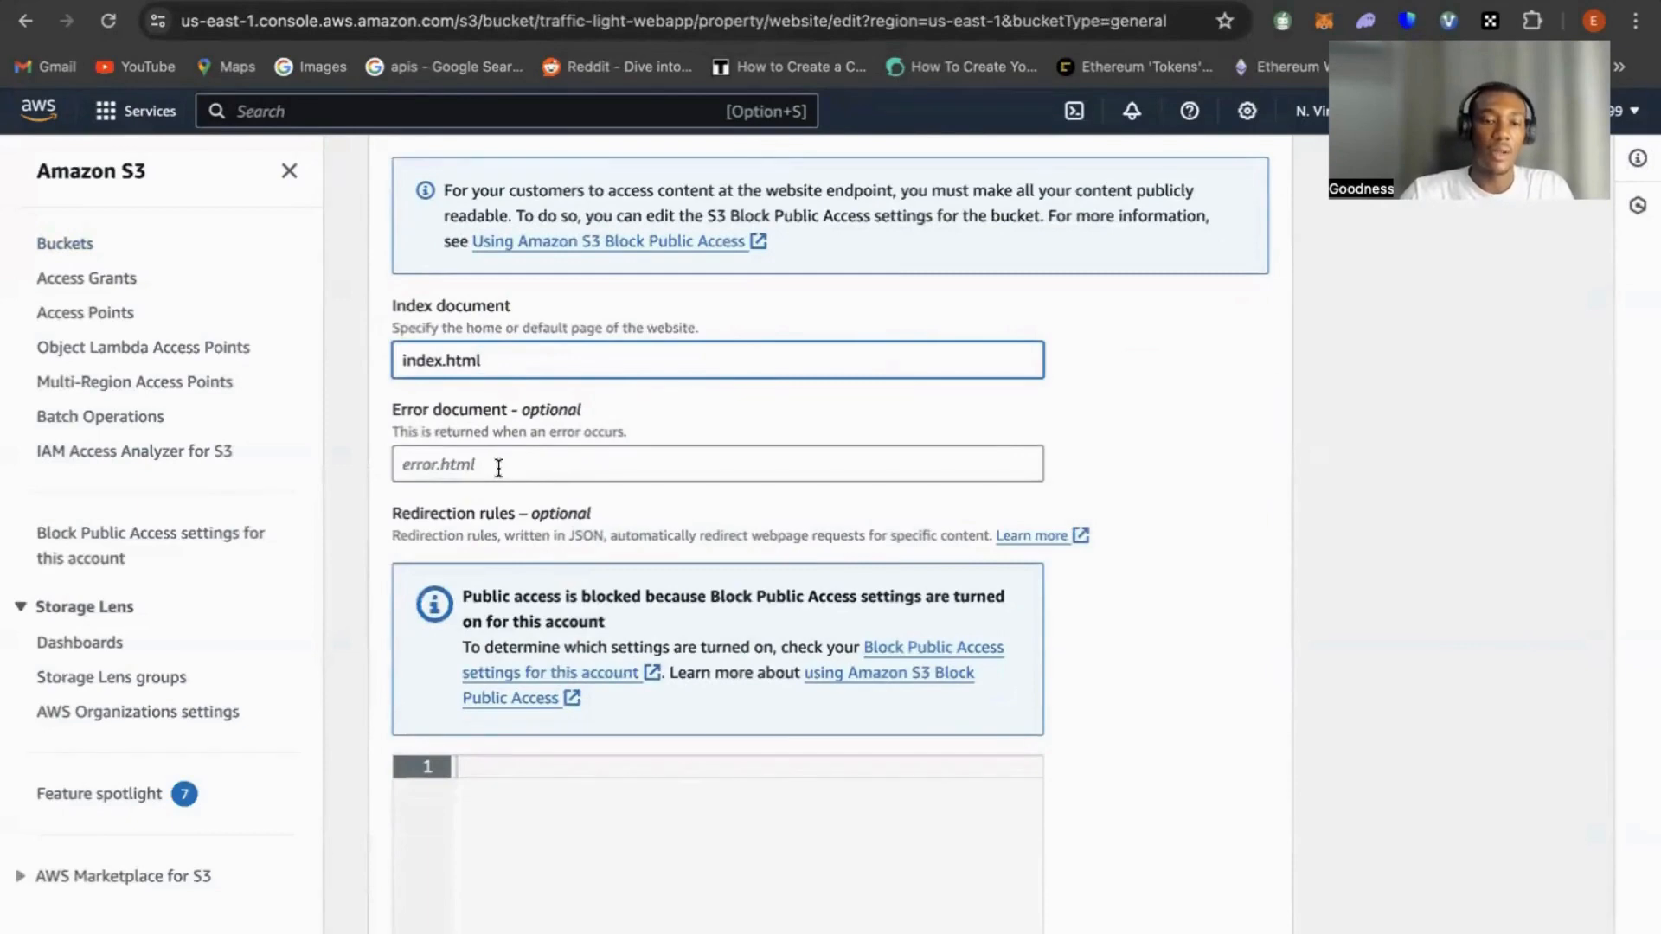
pyautogui.scroll(-5, 556, 501)
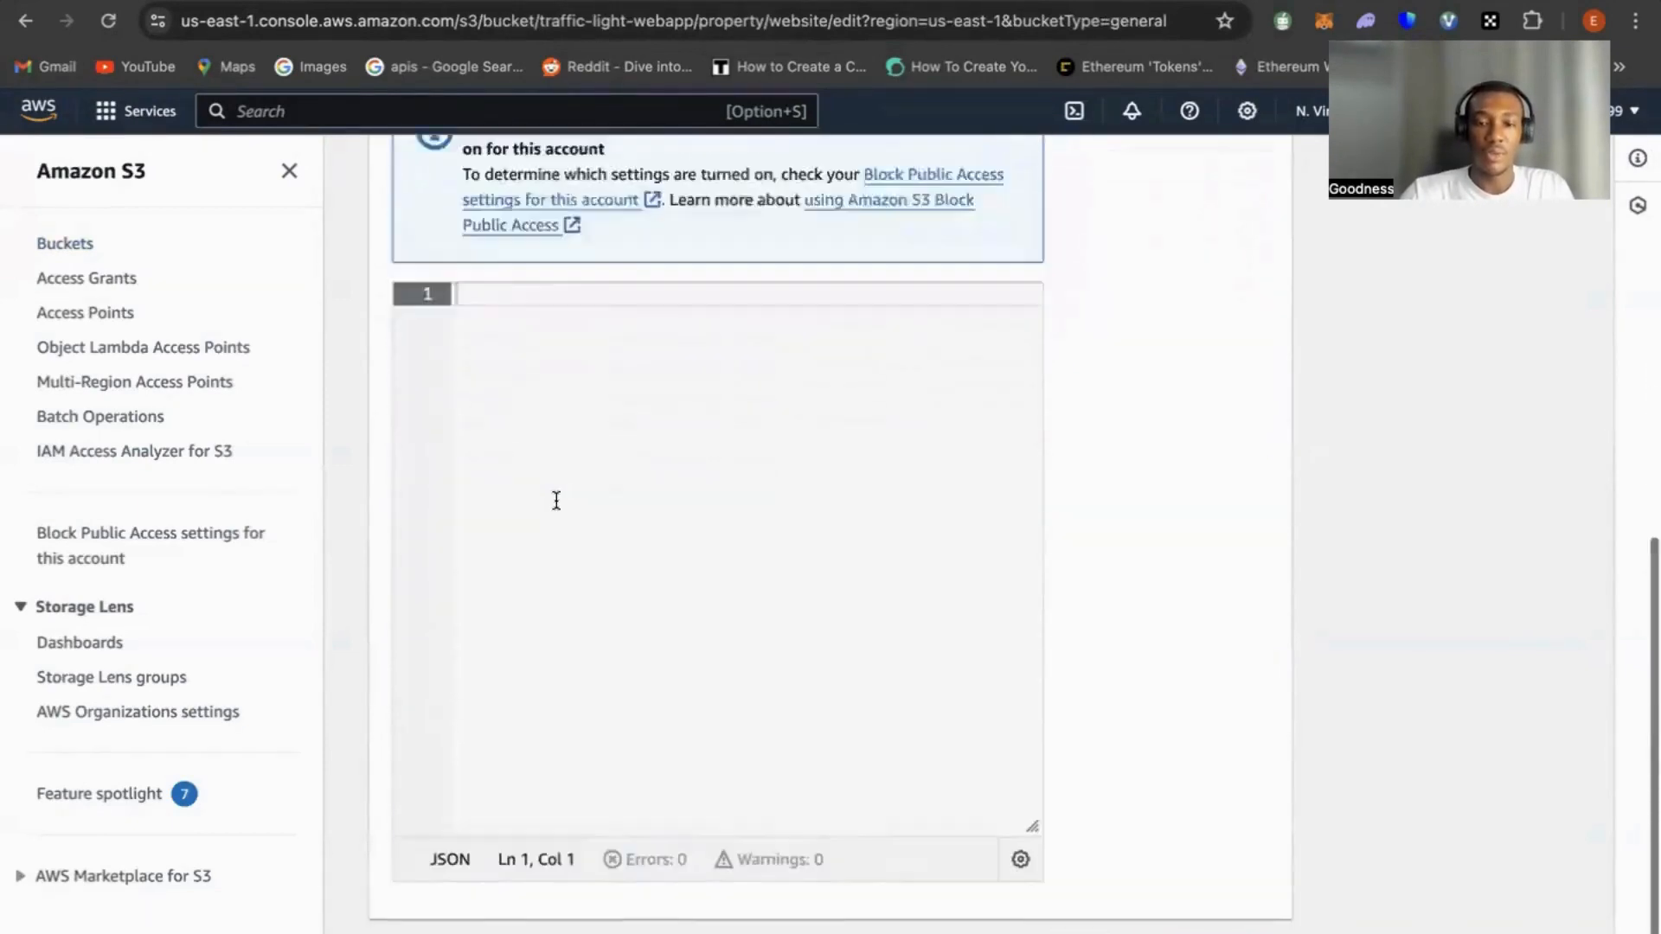
pyautogui.scroll(5, 556, 502)
pyautogui.scroll(-6, 556, 504)
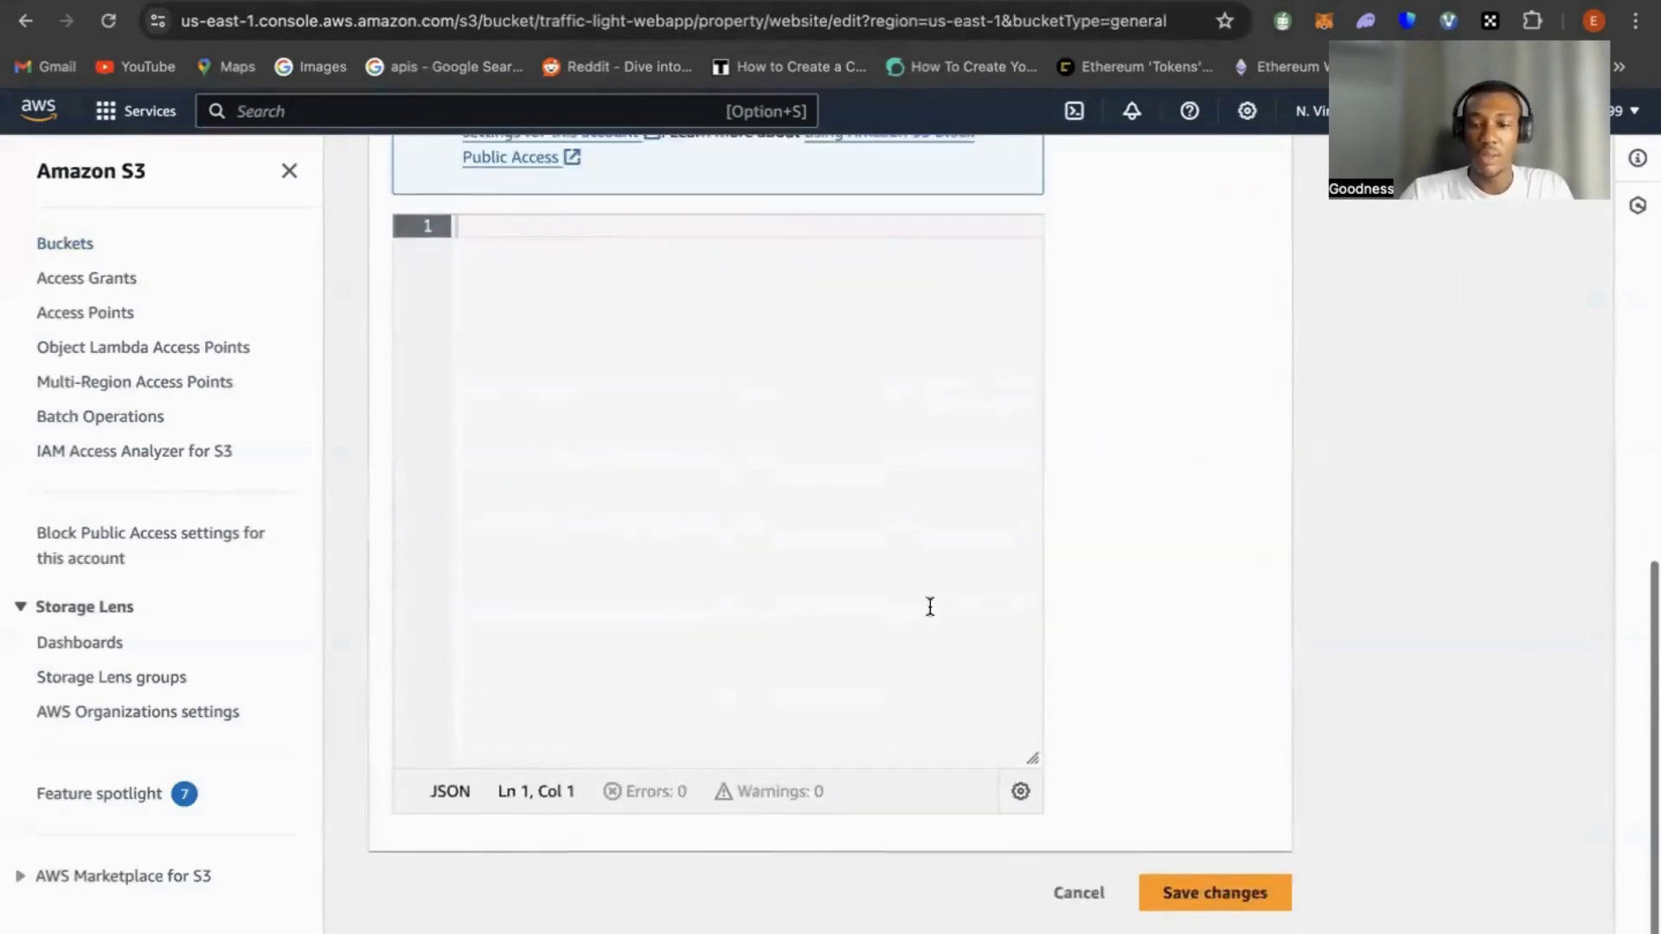
pyautogui.click(1199, 904)
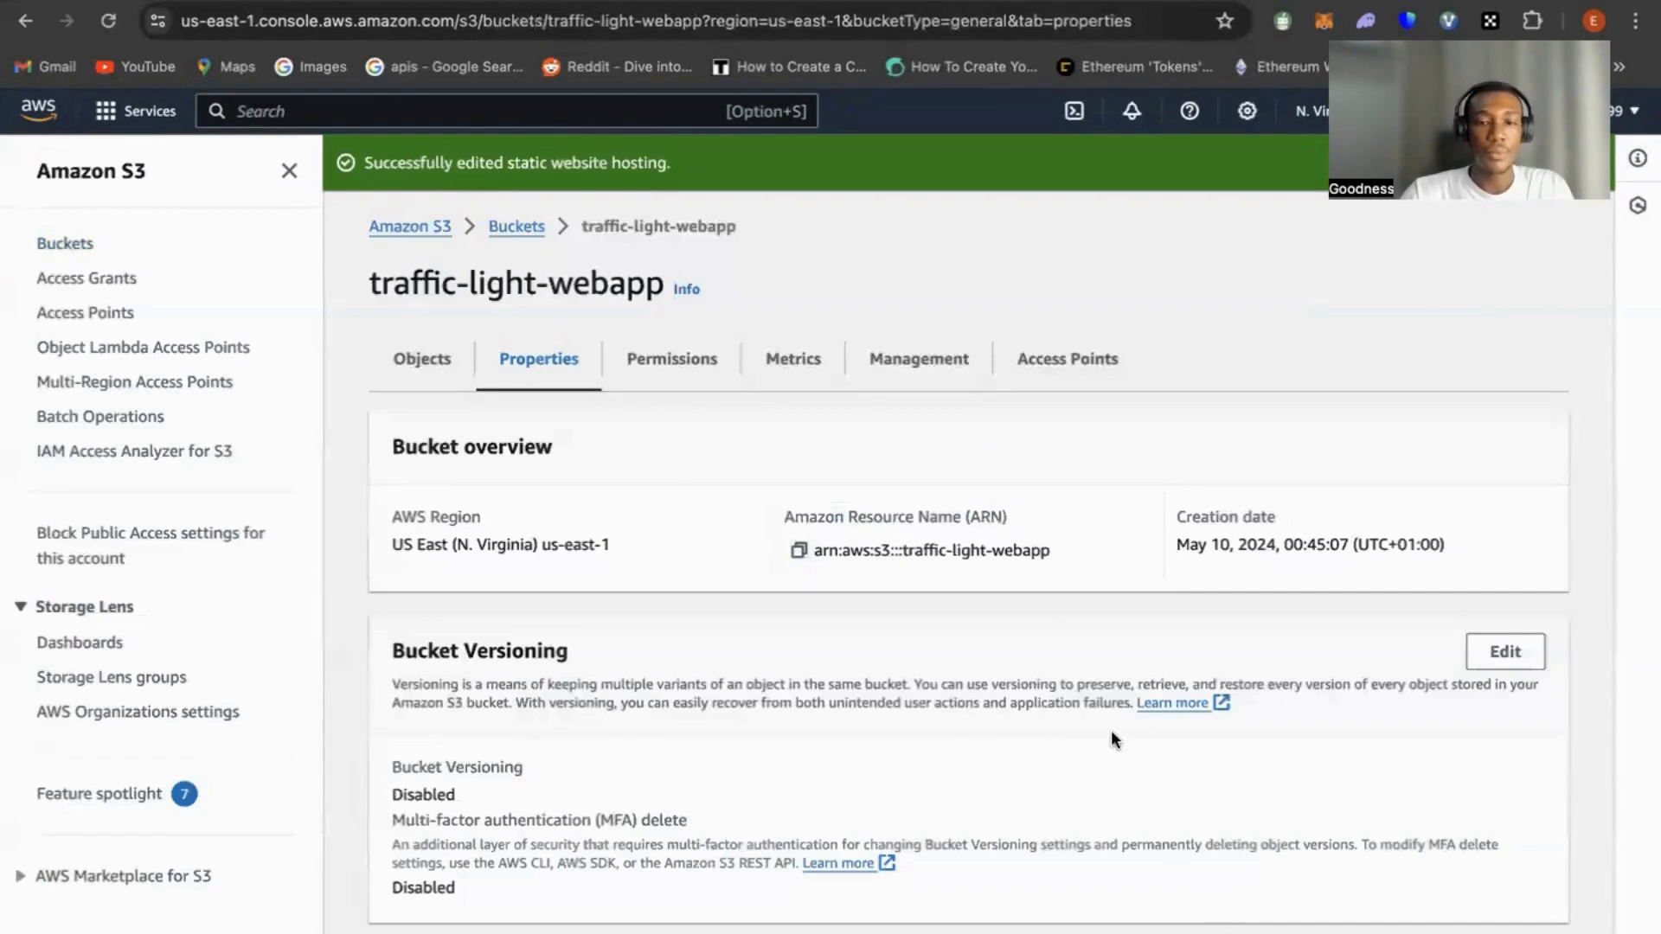
# Review the bucket's uploaded objects, its block public access settings and its bucket policy
pyautogui.click(424, 358)
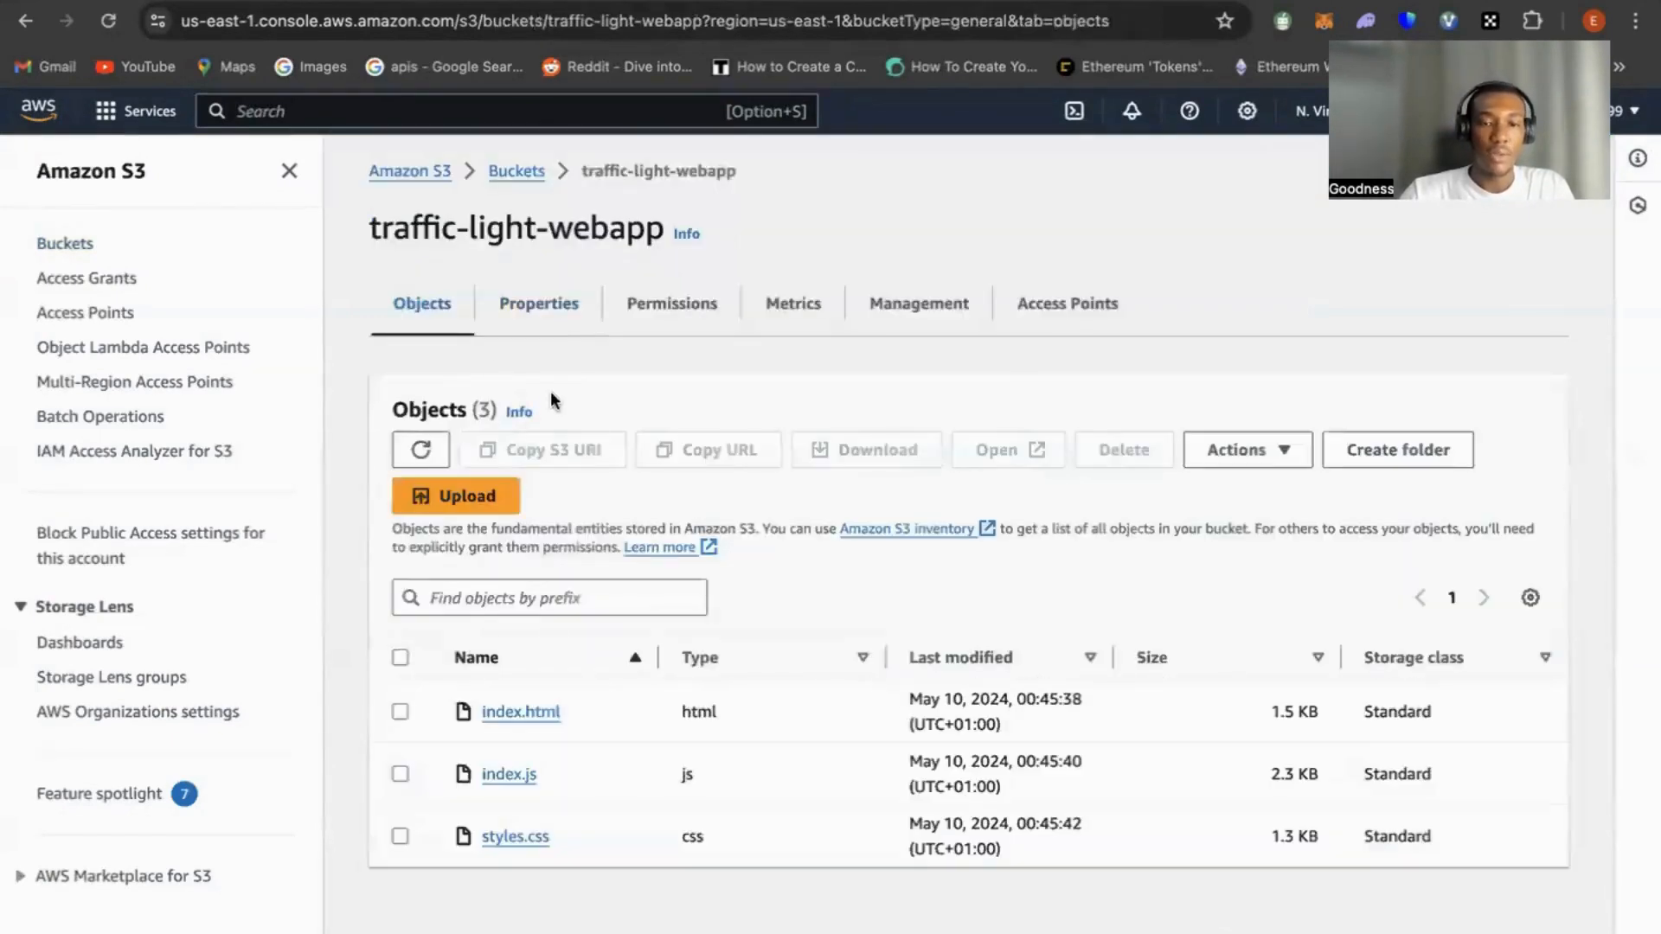
pyautogui.click(679, 314)
pyautogui.scroll(-5, 755, 554)
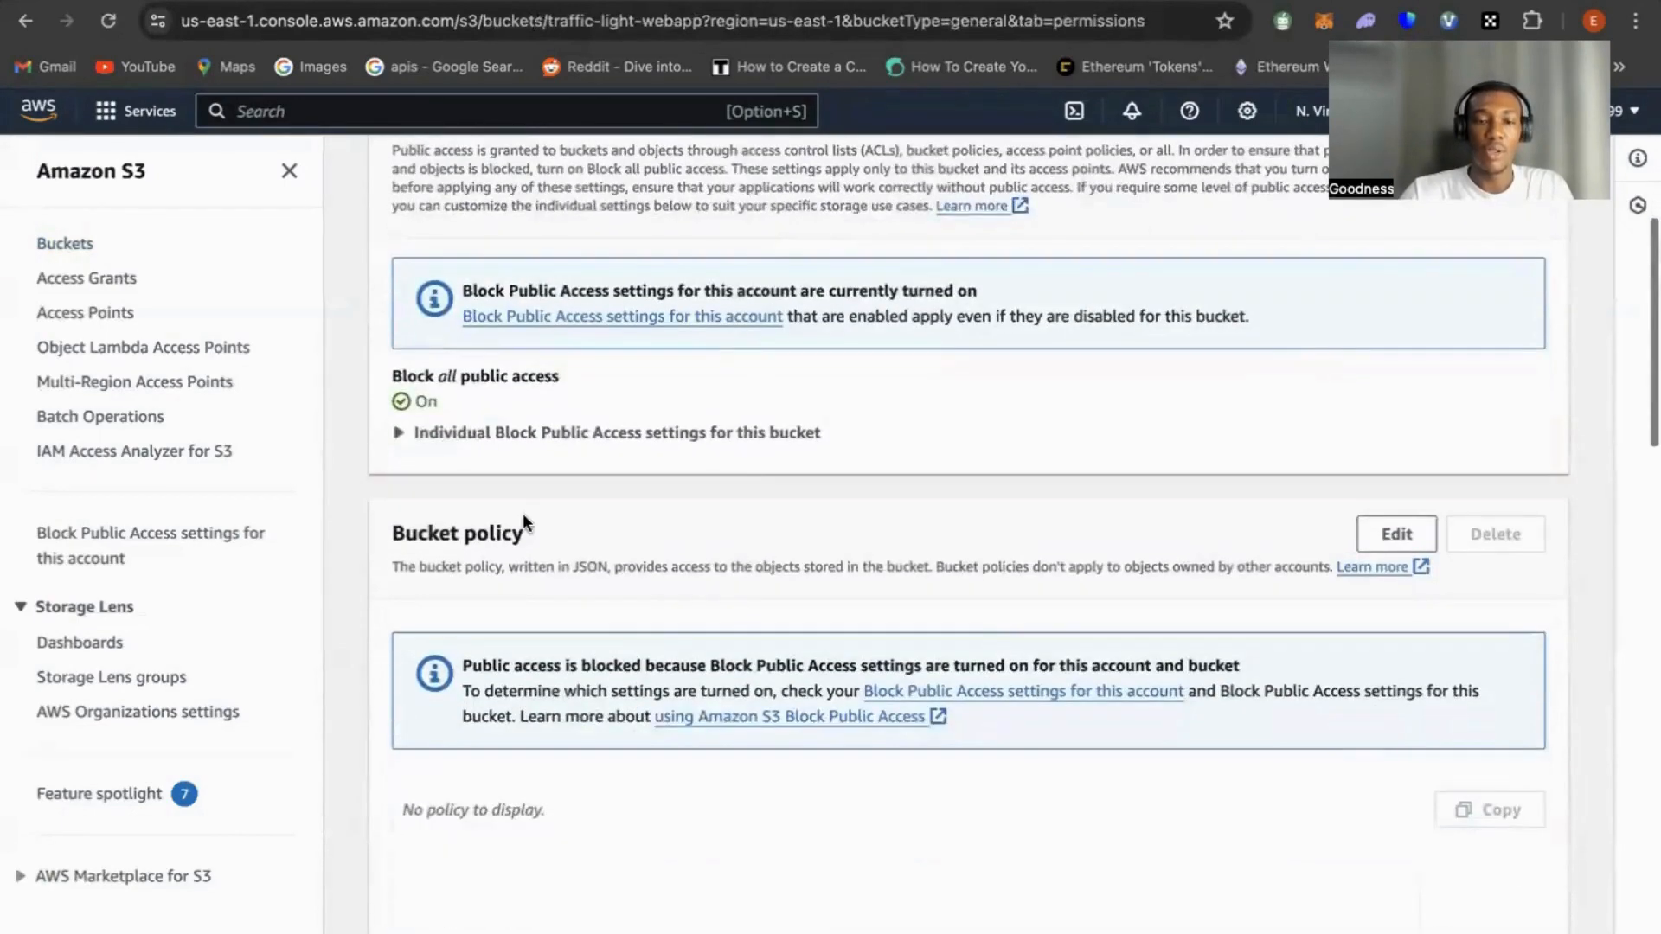
pyautogui.scroll(5, 553, 538)
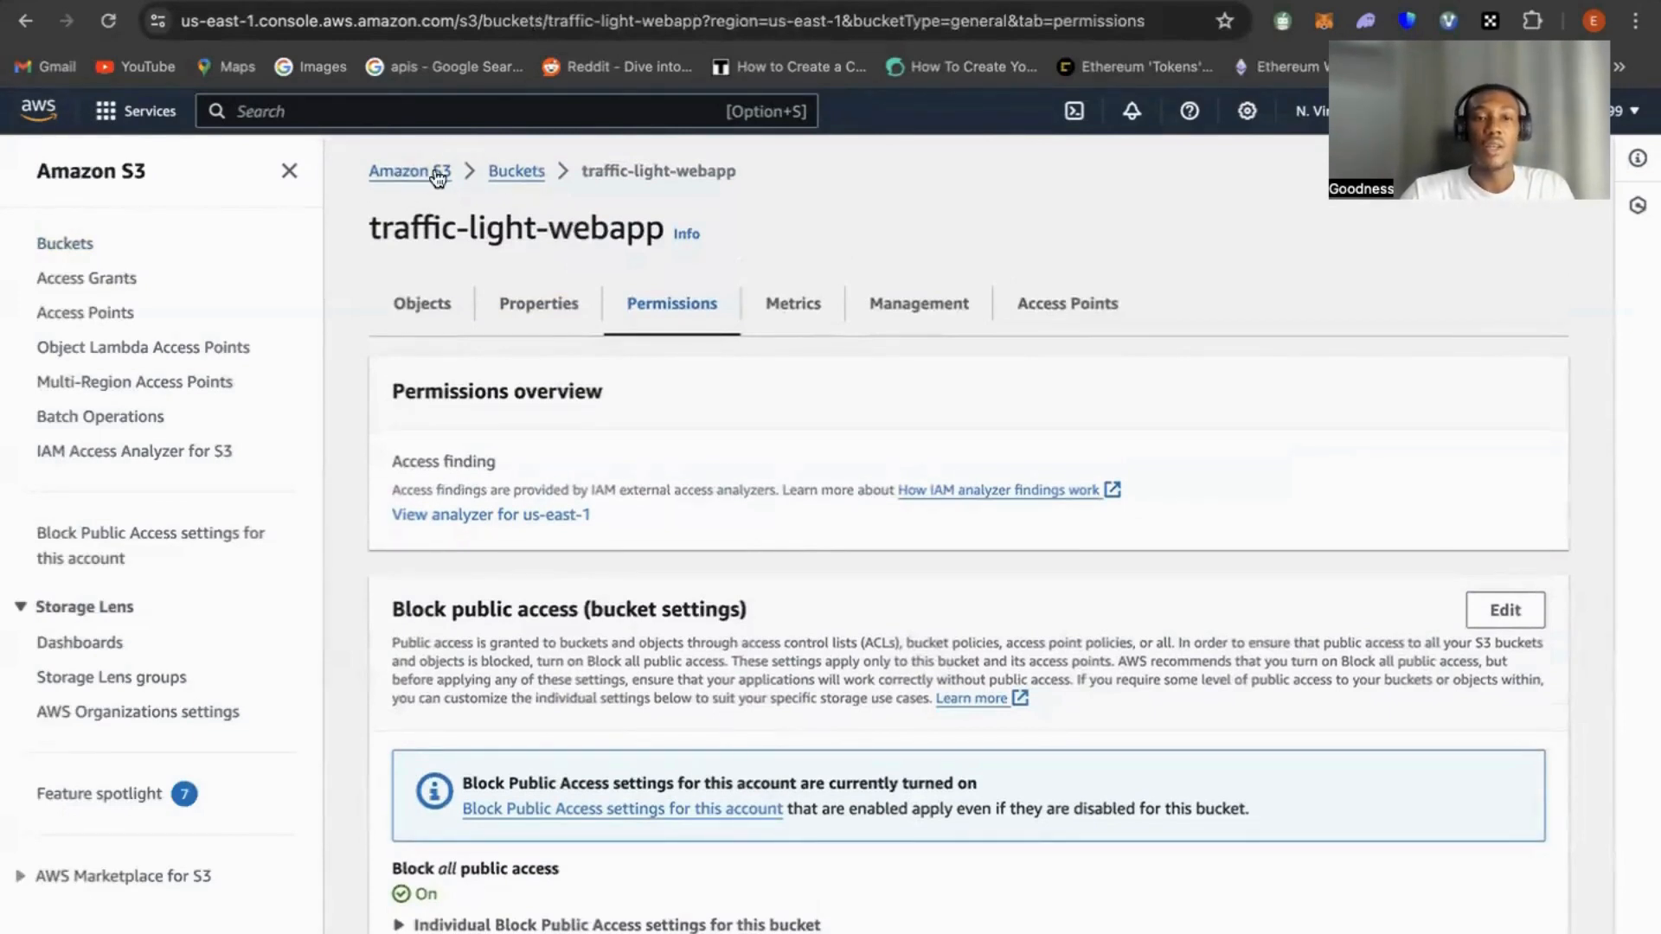
# Open the CloudFront service and start a new distribution with the traffic-light-webapp S3 bucket as its origin domain
pyautogui.click(362, 112)
pyautogui.write('cloud')
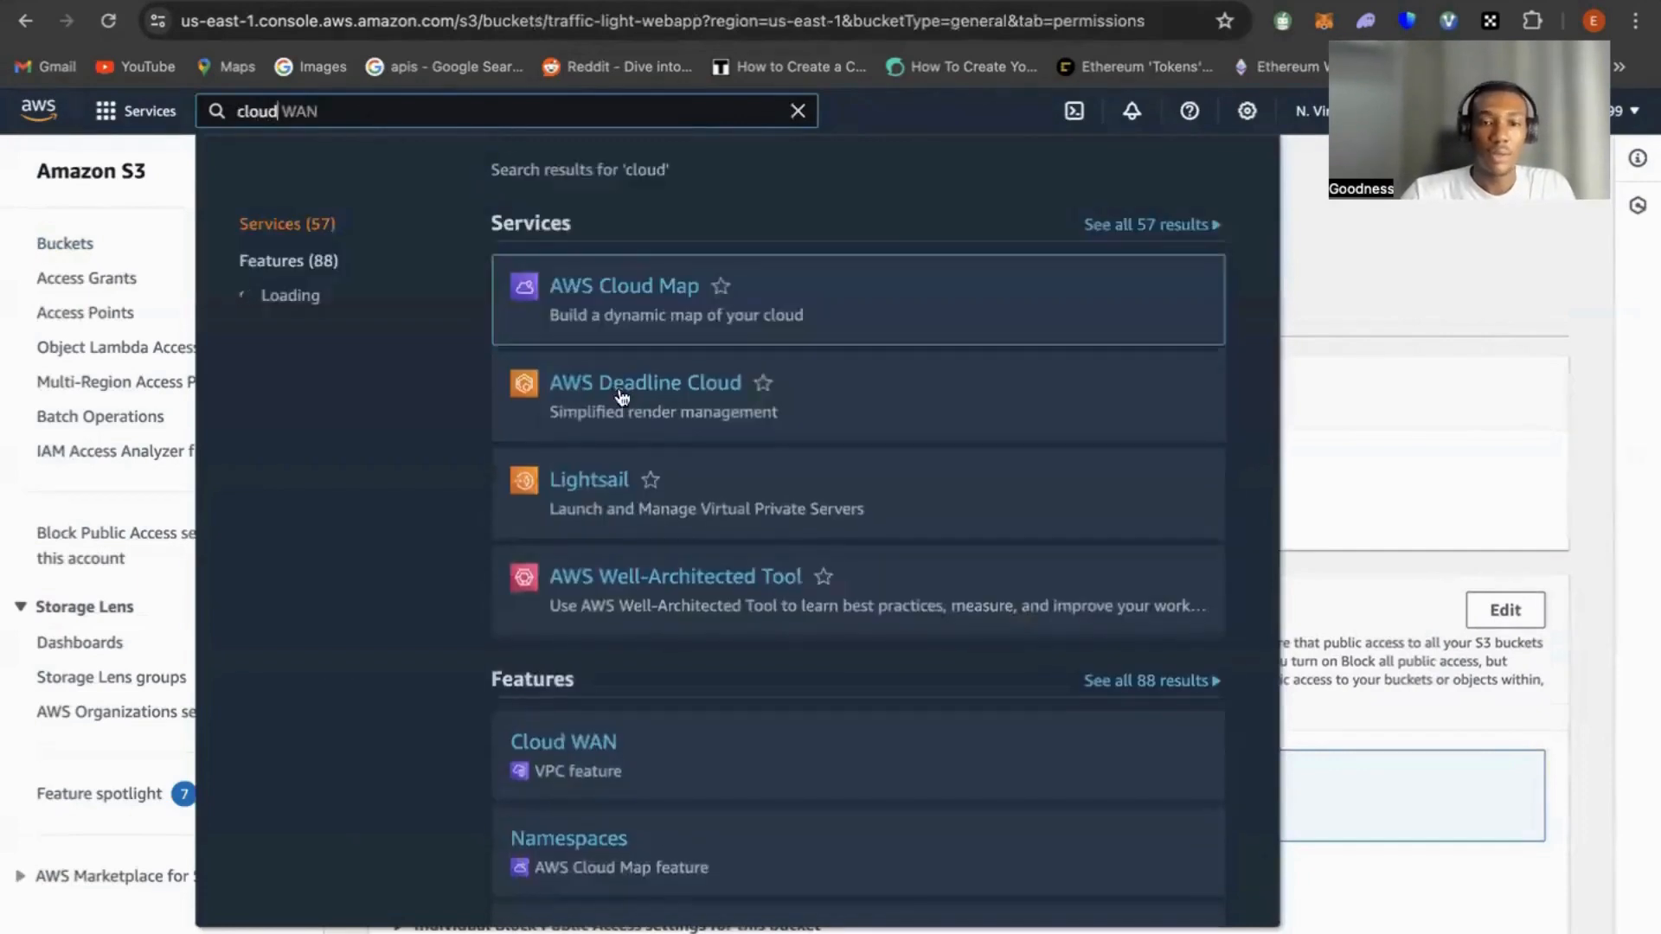
pyautogui.write(' front')
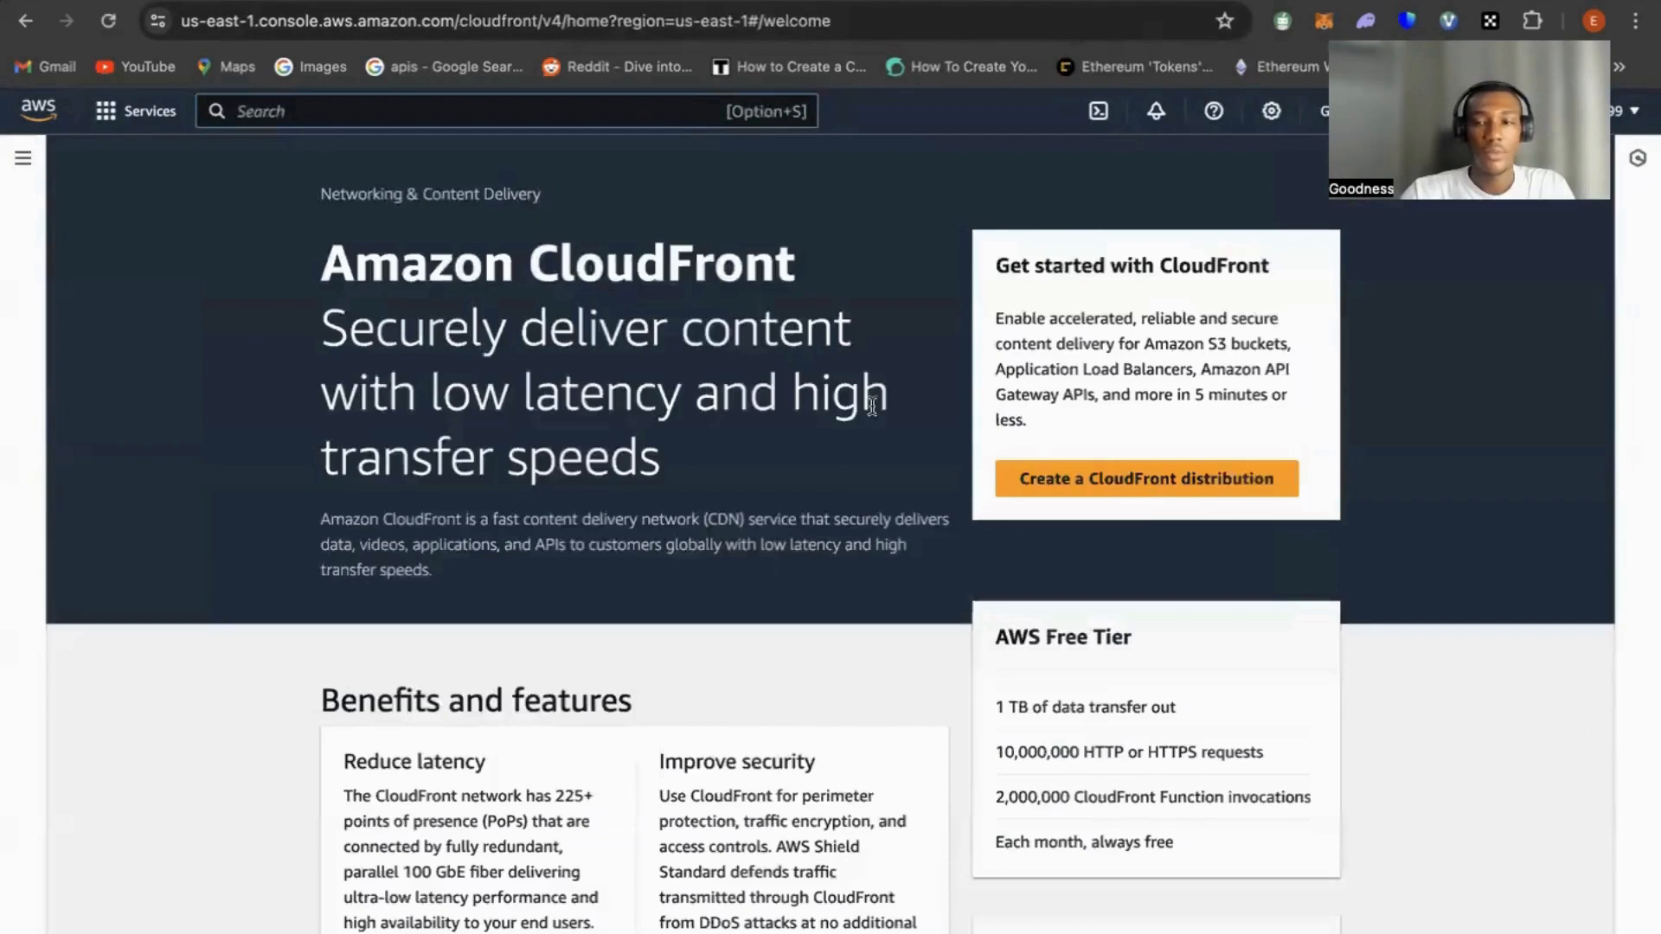
pyautogui.click(1116, 491)
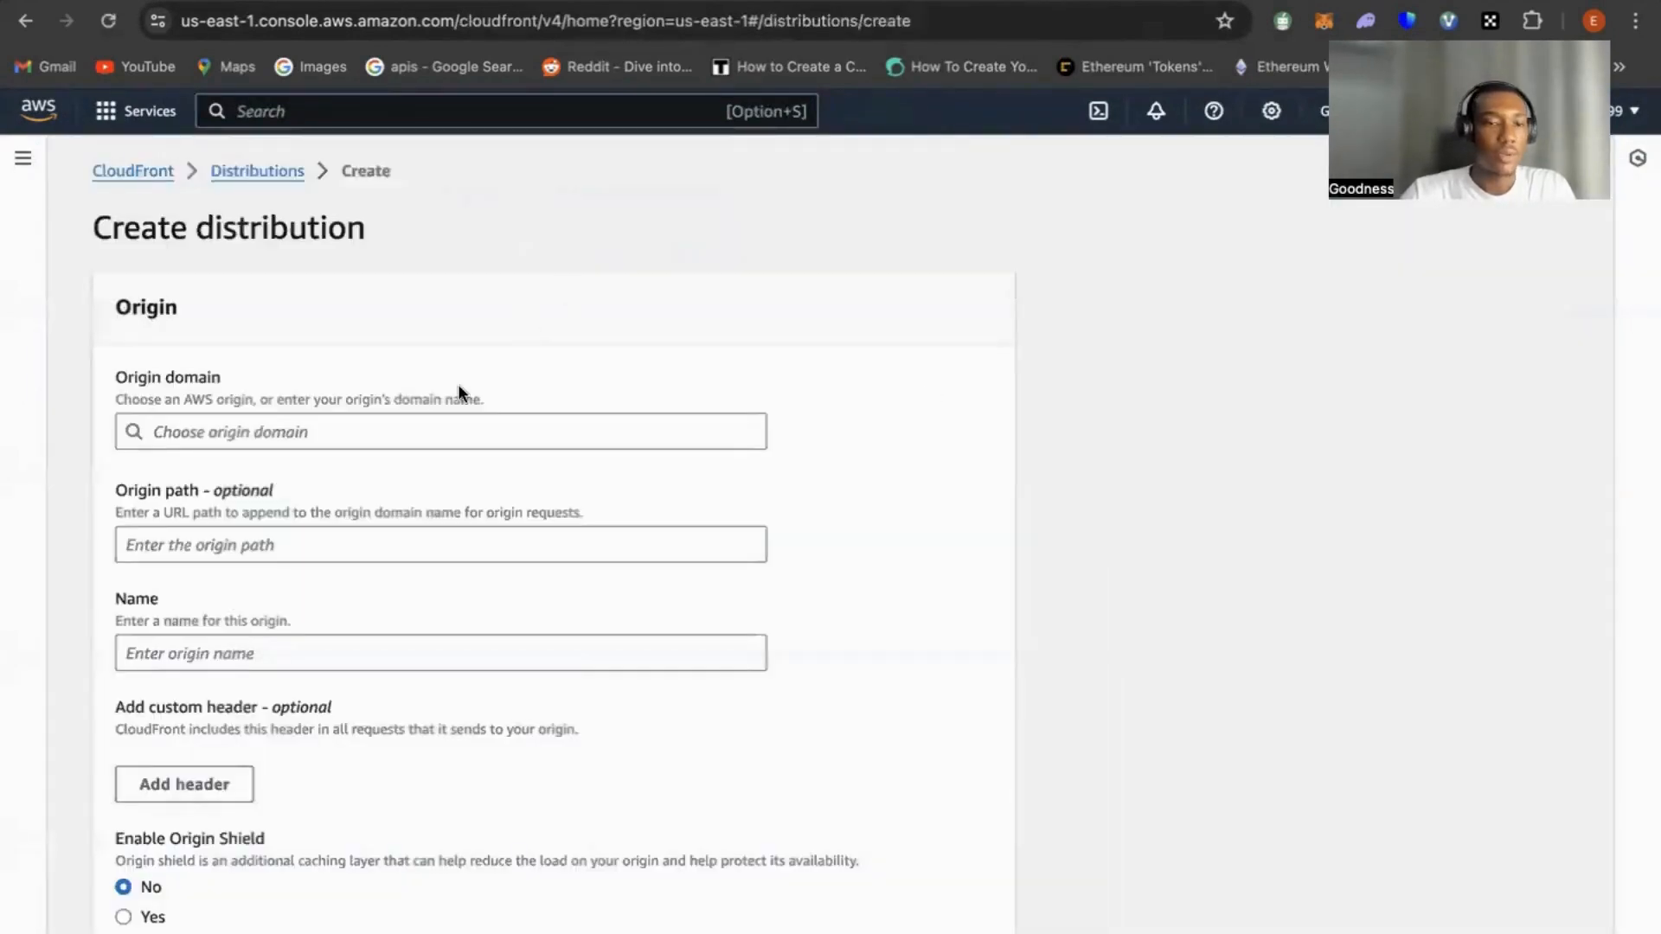
pyautogui.click(387, 435)
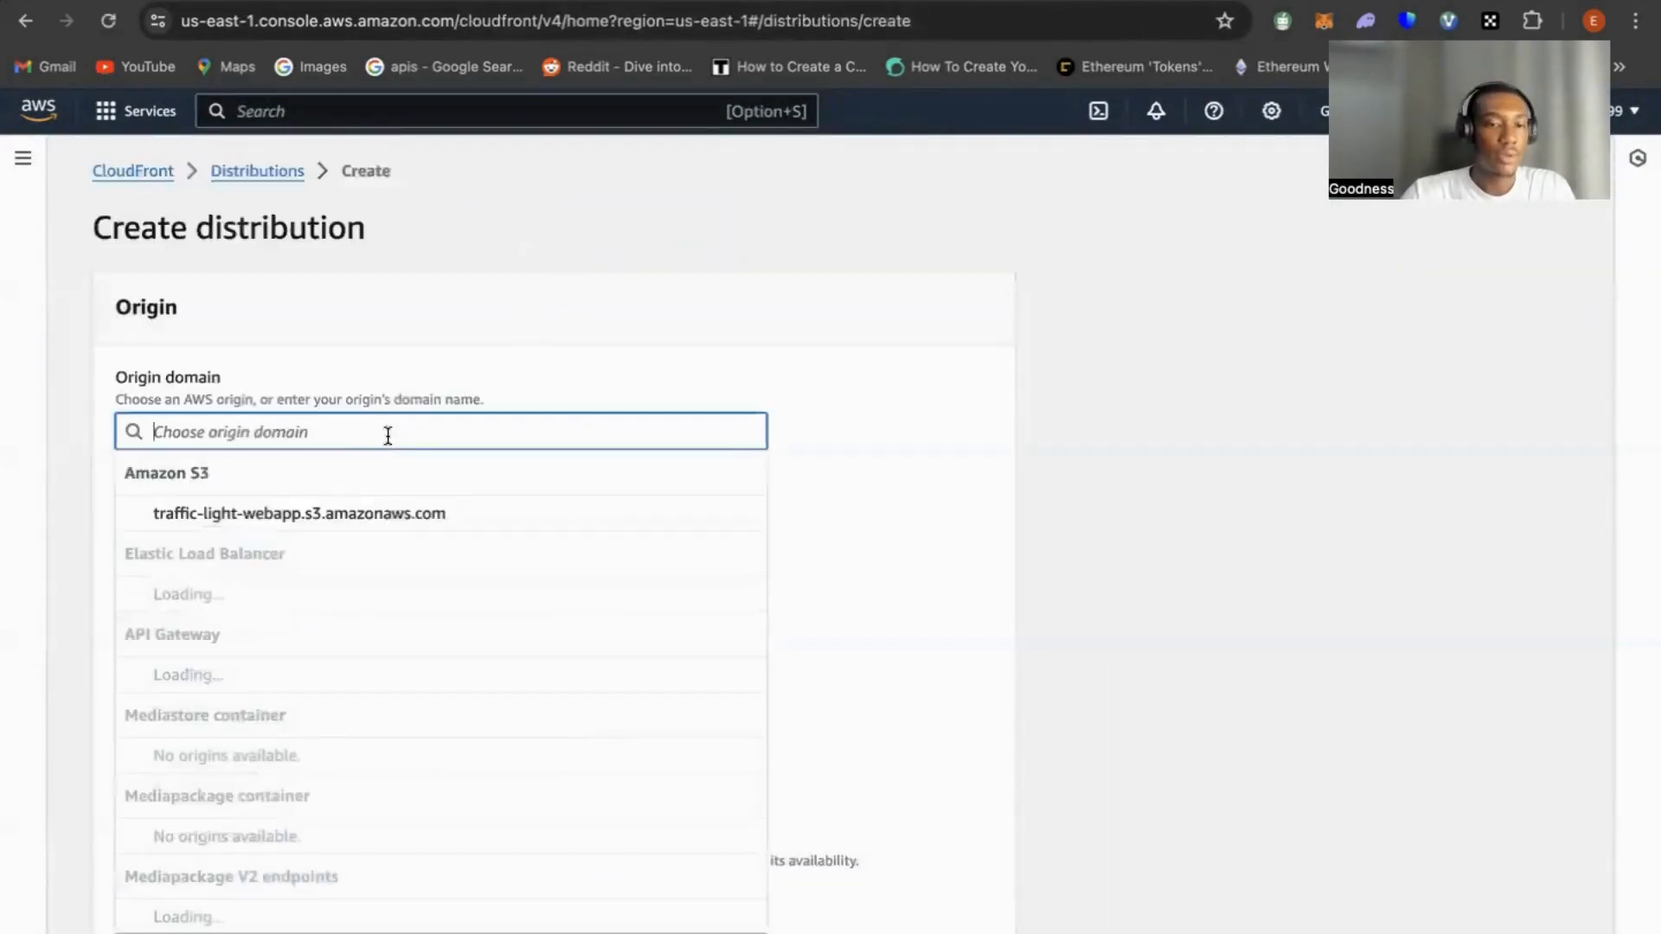
pyautogui.click(276, 519)
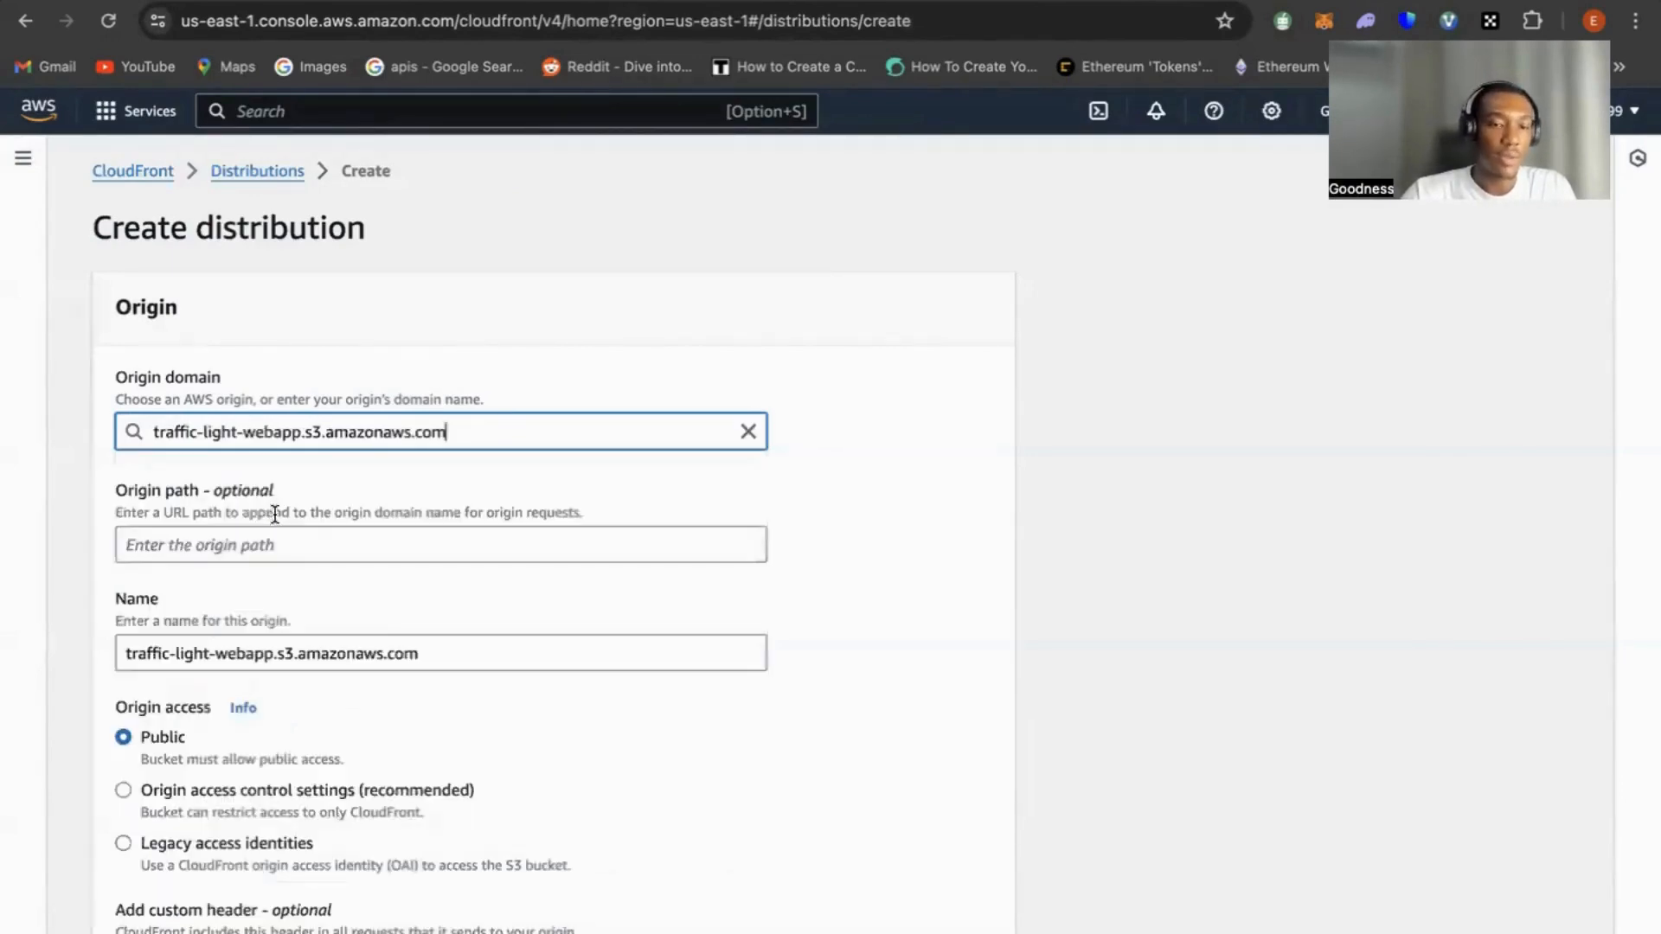
# Set the origin access to Origin access control settings and create a new OAC with the default name and Sign requests behavior
pyautogui.scroll(-3, 404, 481)
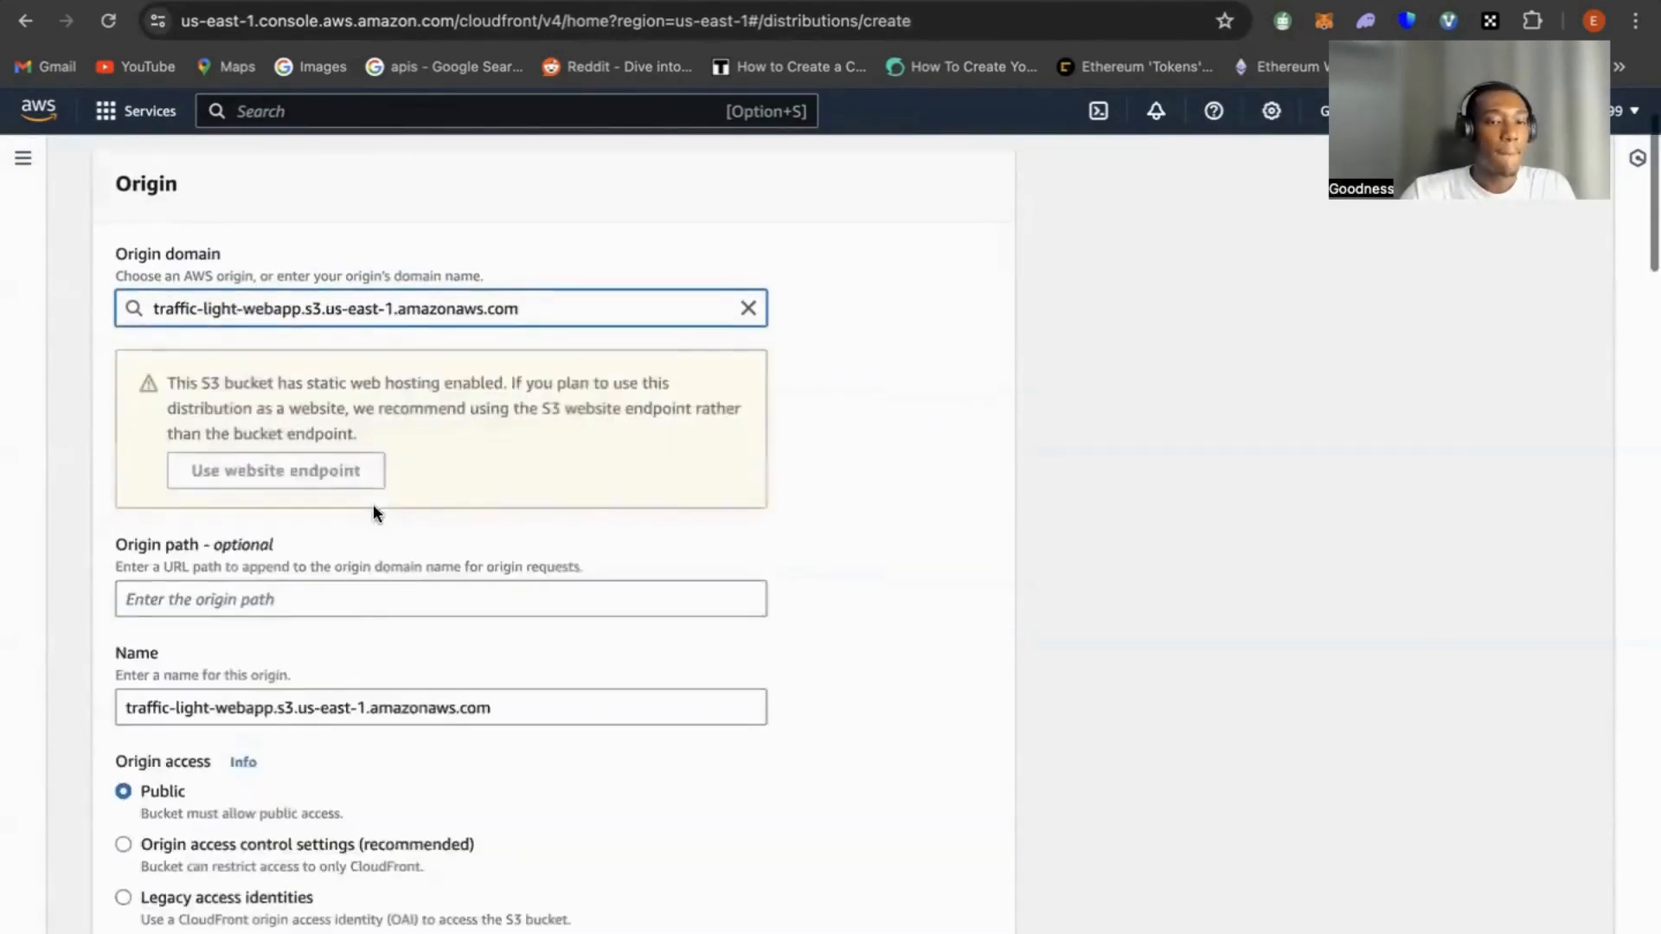
pyautogui.scroll(-2, 372, 503)
pyautogui.scroll(-1, 370, 483)
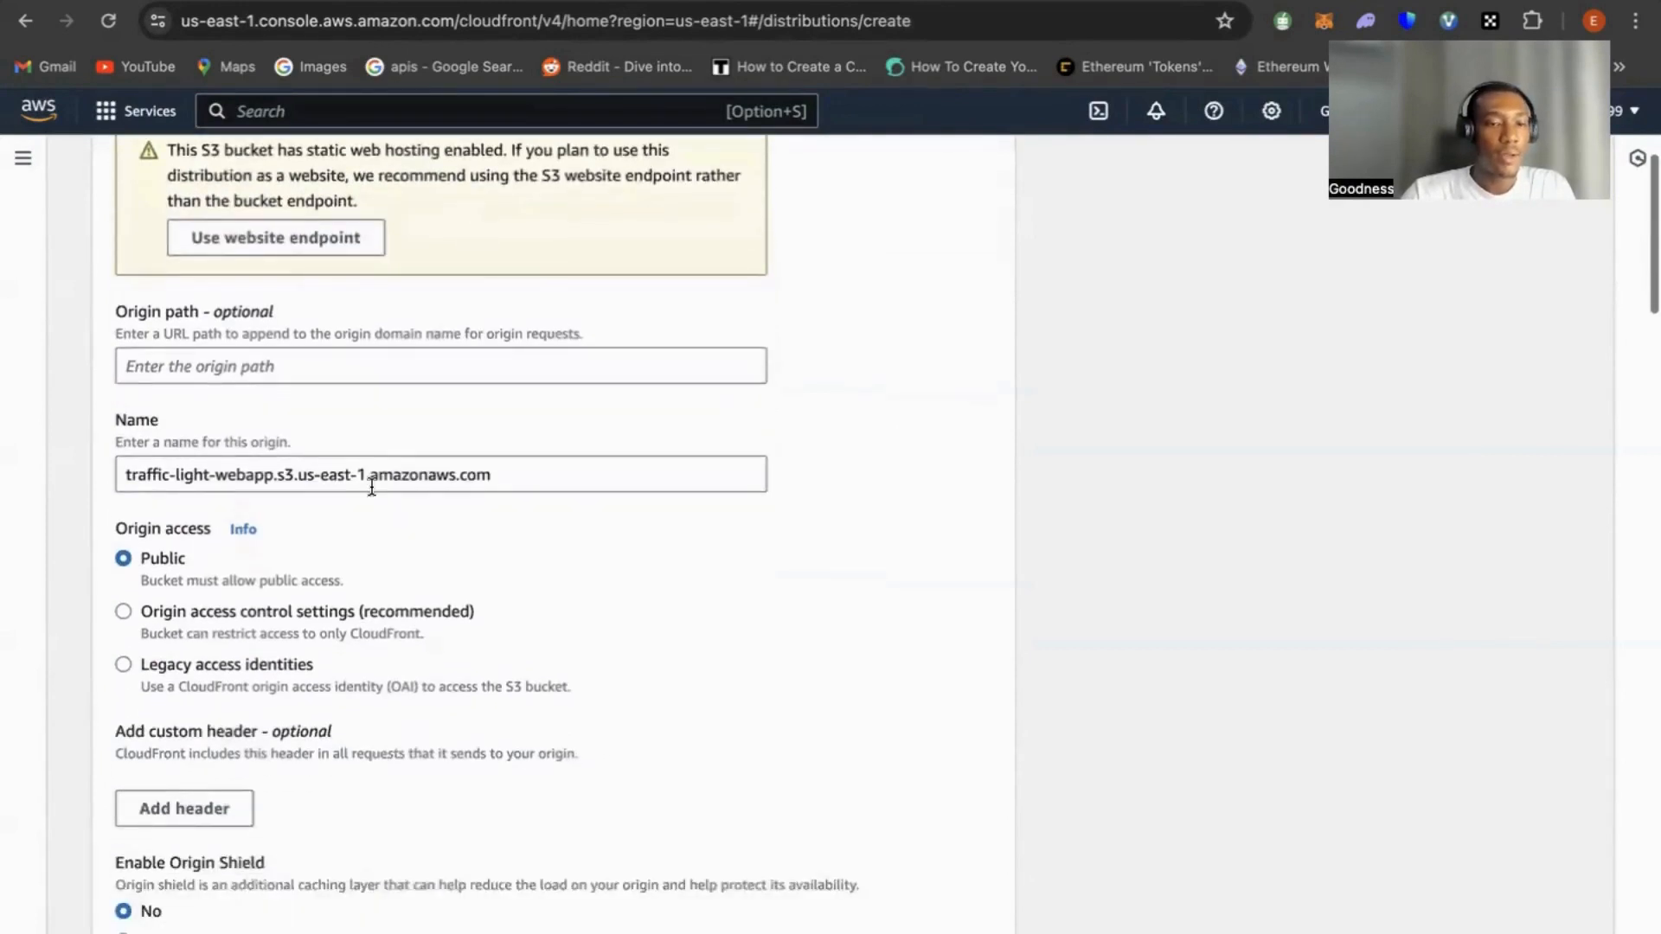
pyautogui.scroll(-3, 482, 474)
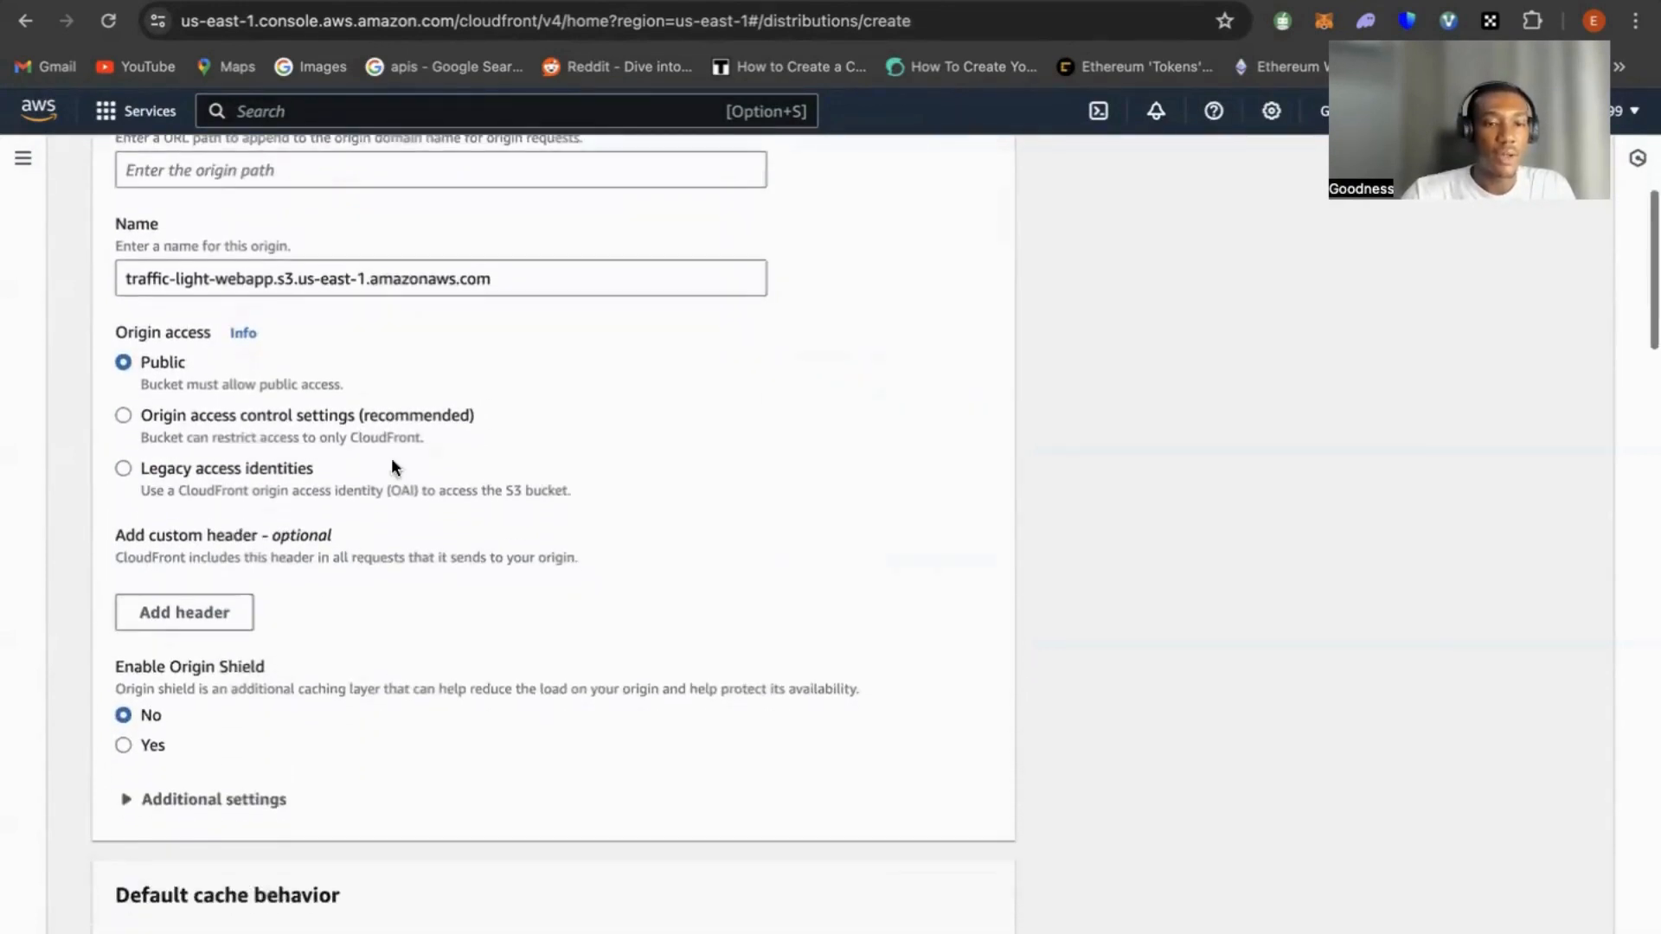
pyautogui.click(124, 416)
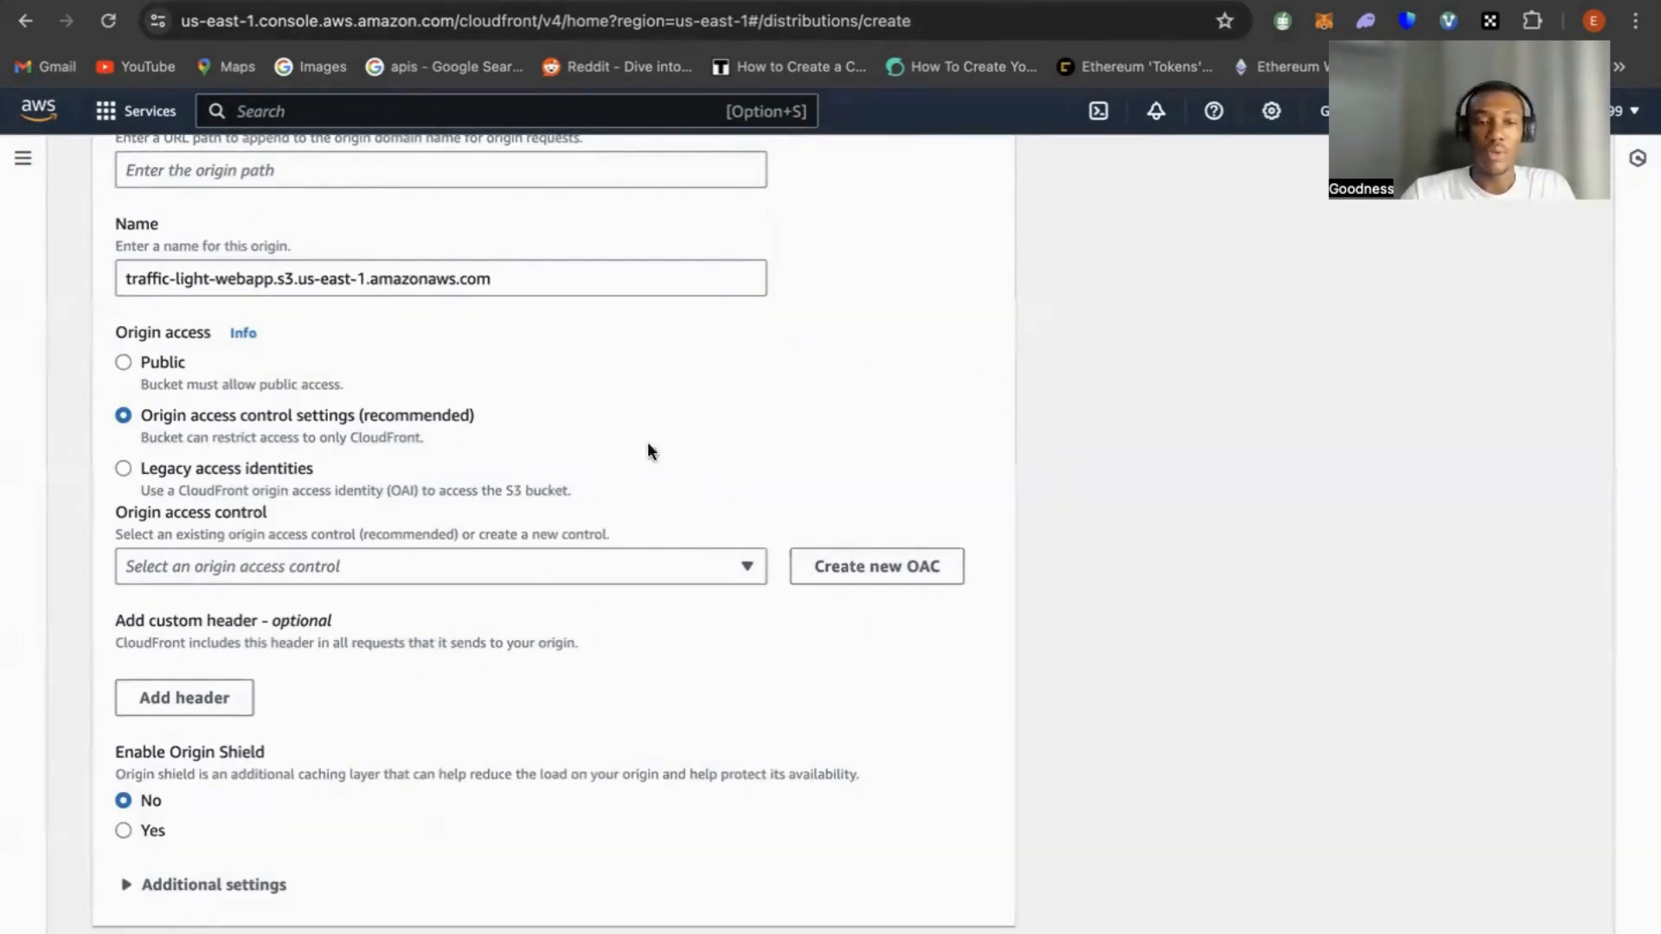
pyautogui.click(880, 569)
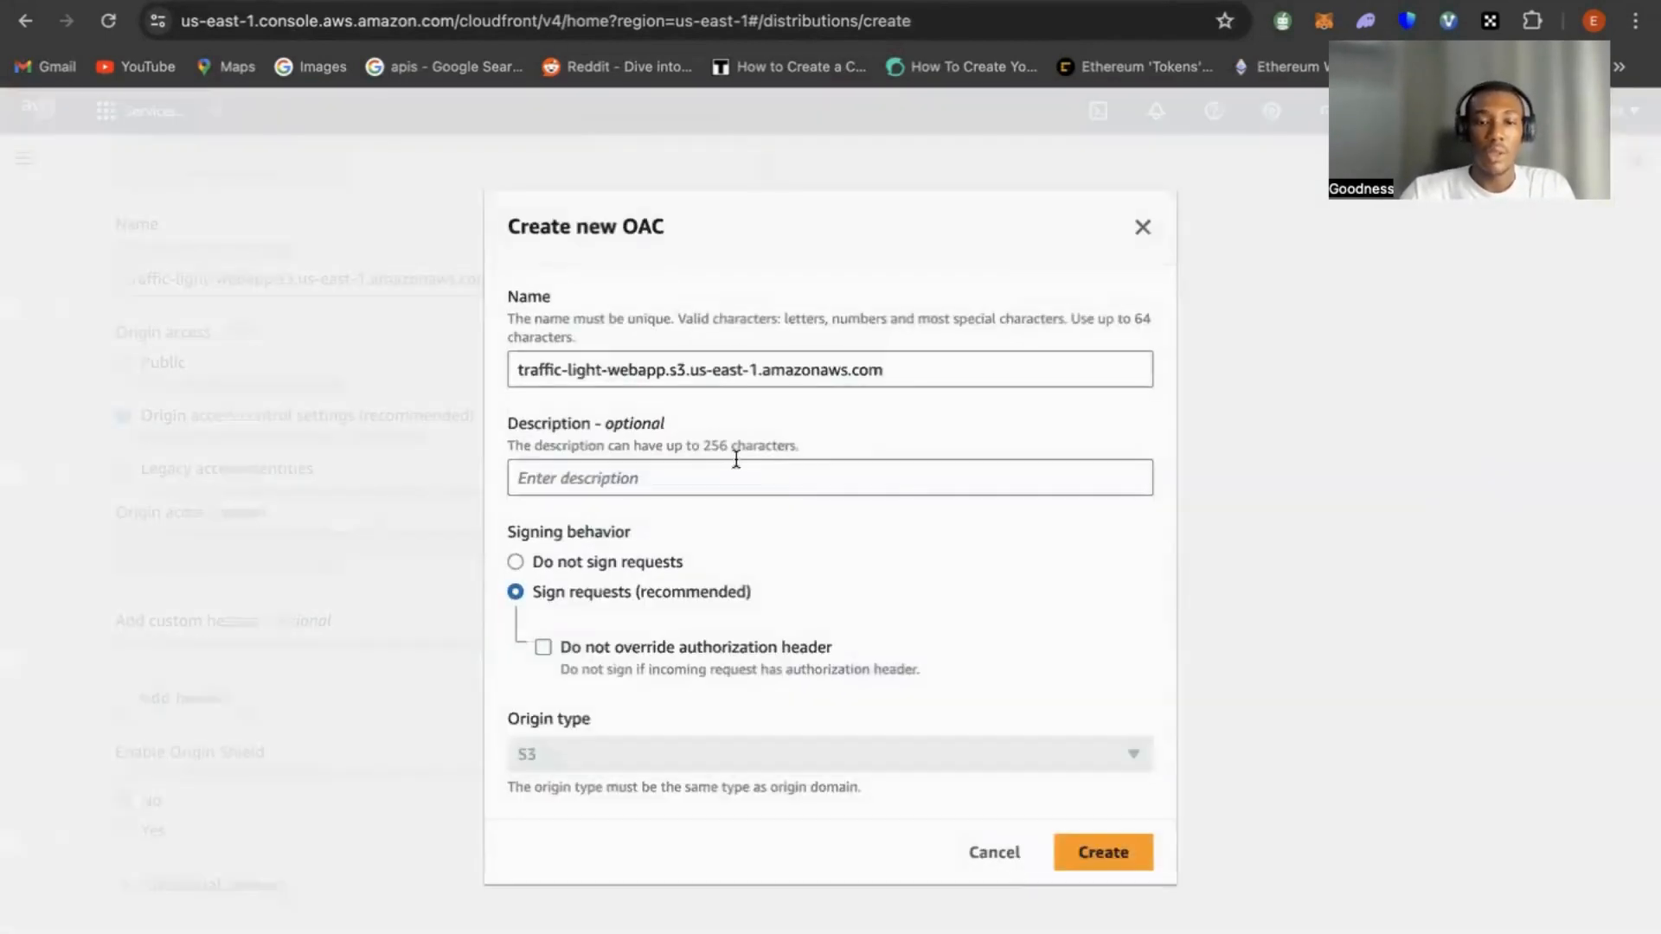
pyautogui.click(1124, 854)
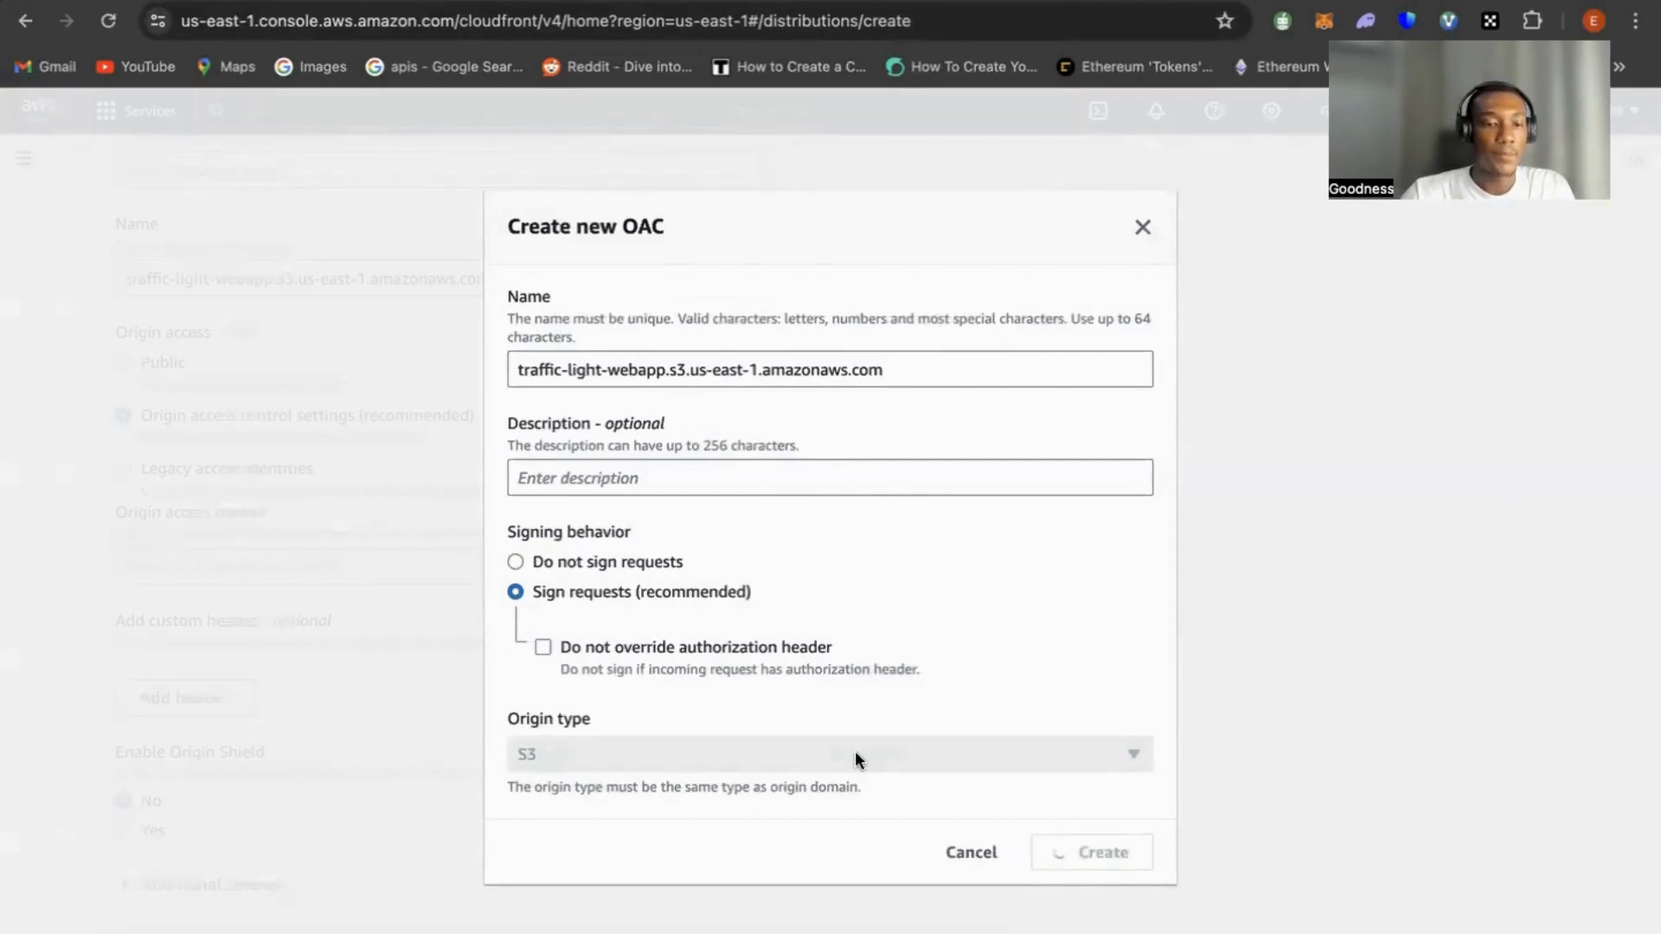
# Keep the HTTP and HTTPS viewer protocol policy and enable the Web Application Firewall security protections with monitor mode
pyautogui.scroll(-3, 838, 720)
pyautogui.scroll(-4, 839, 722)
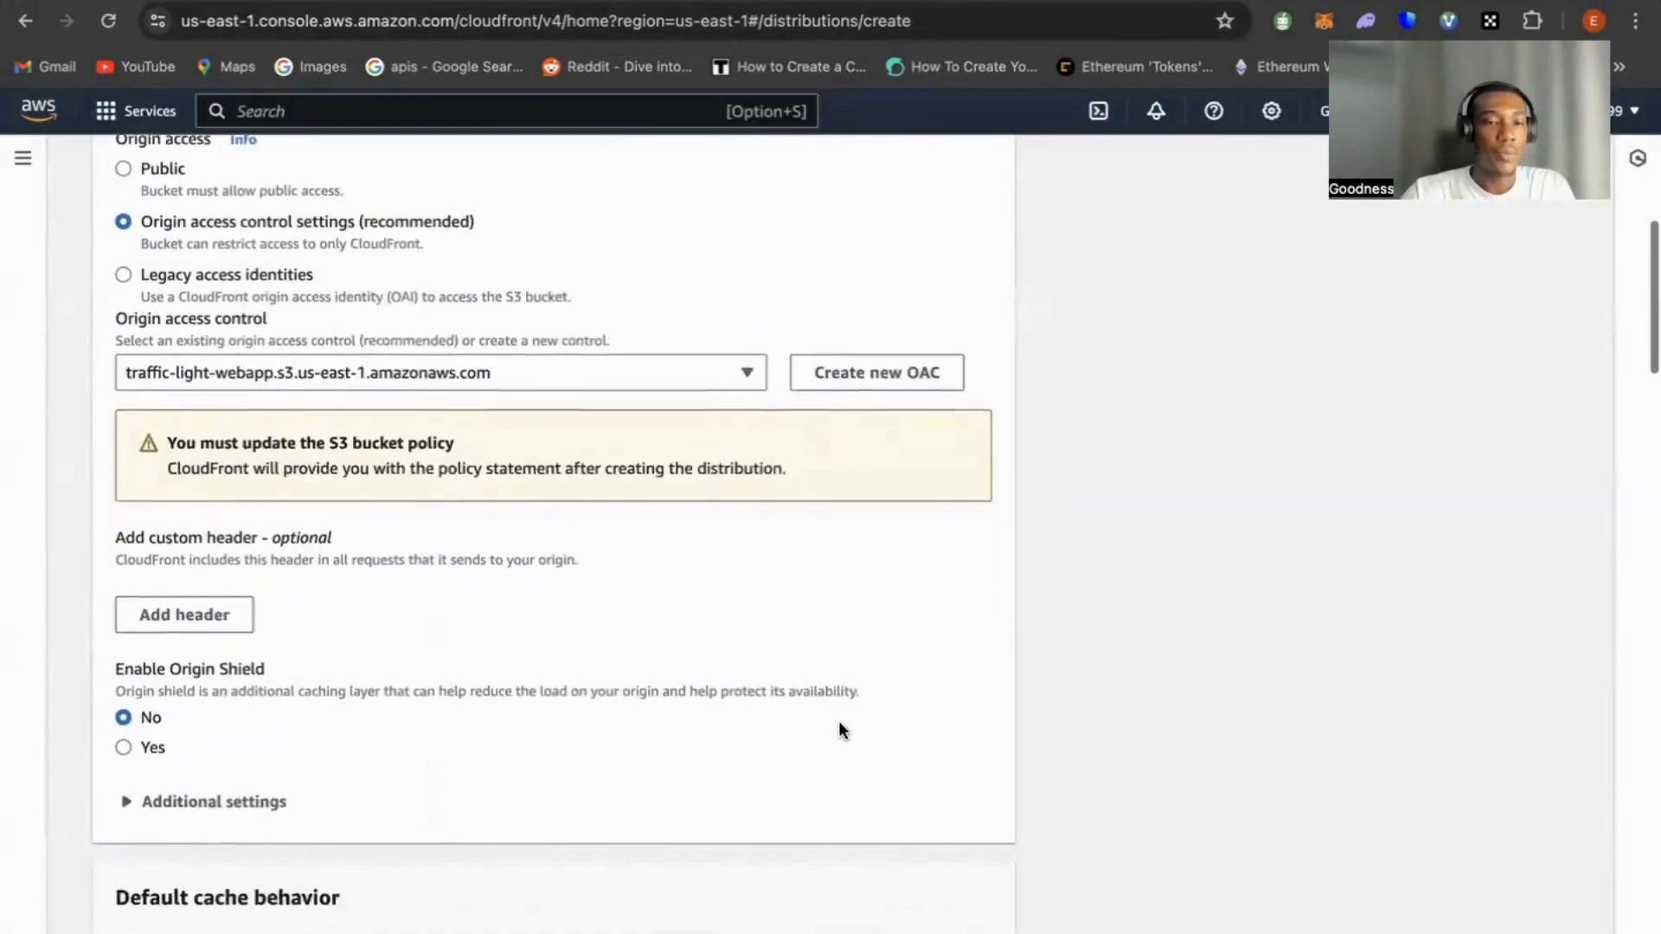
pyautogui.scroll(-5, 839, 723)
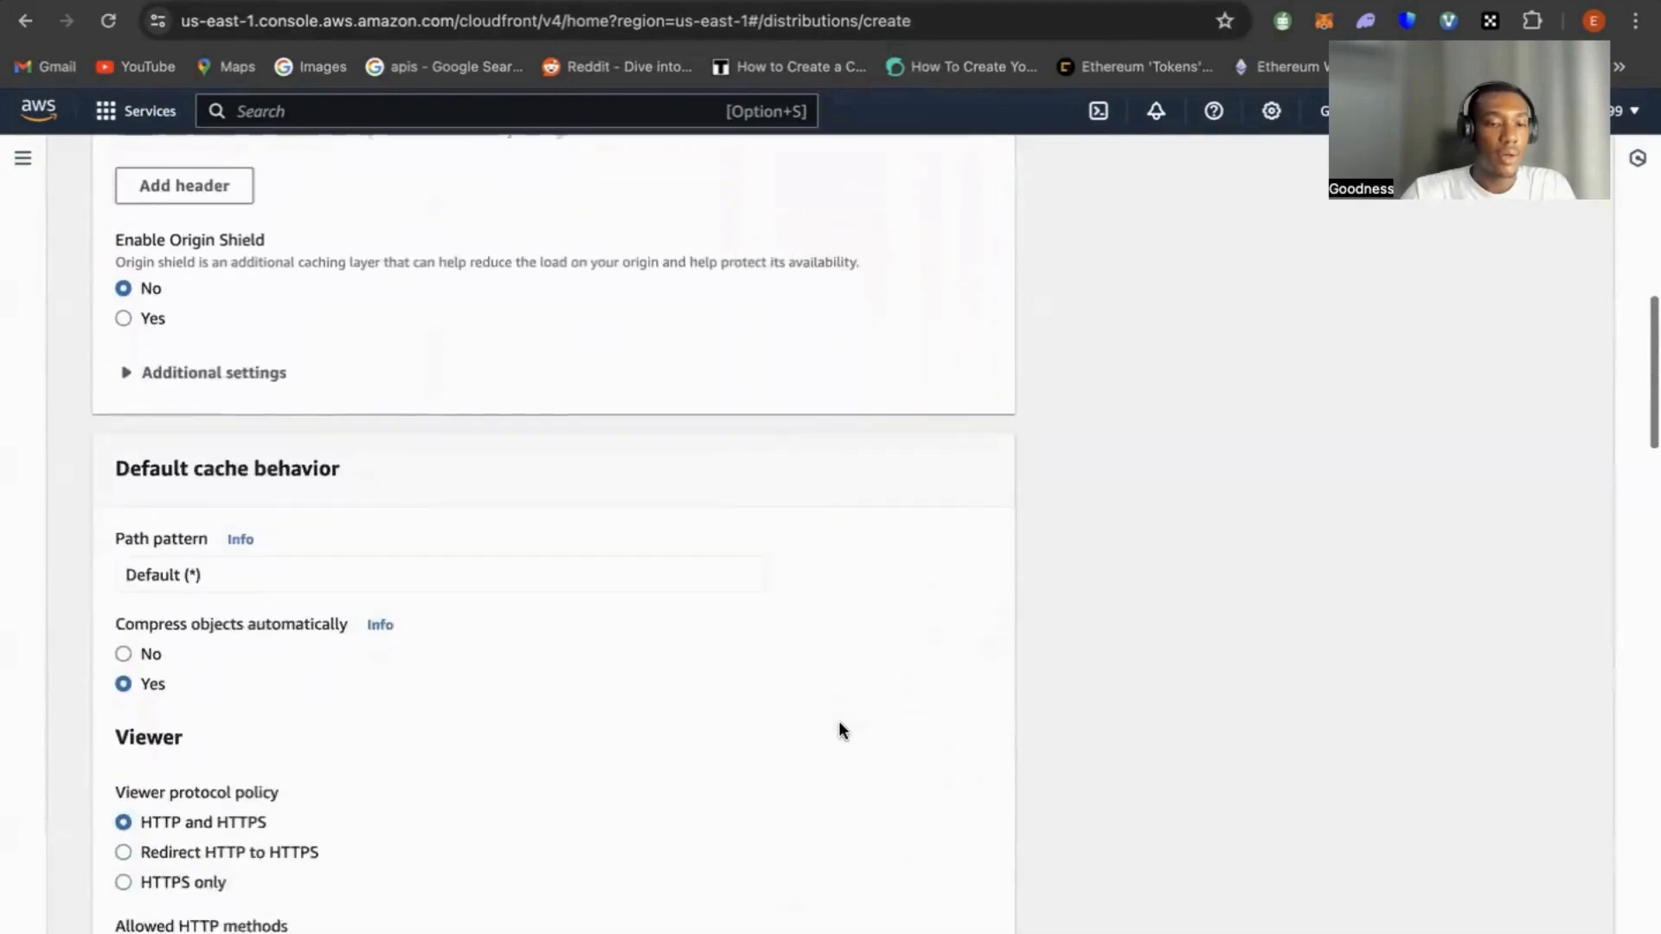
pyautogui.scroll(-1, 838, 731)
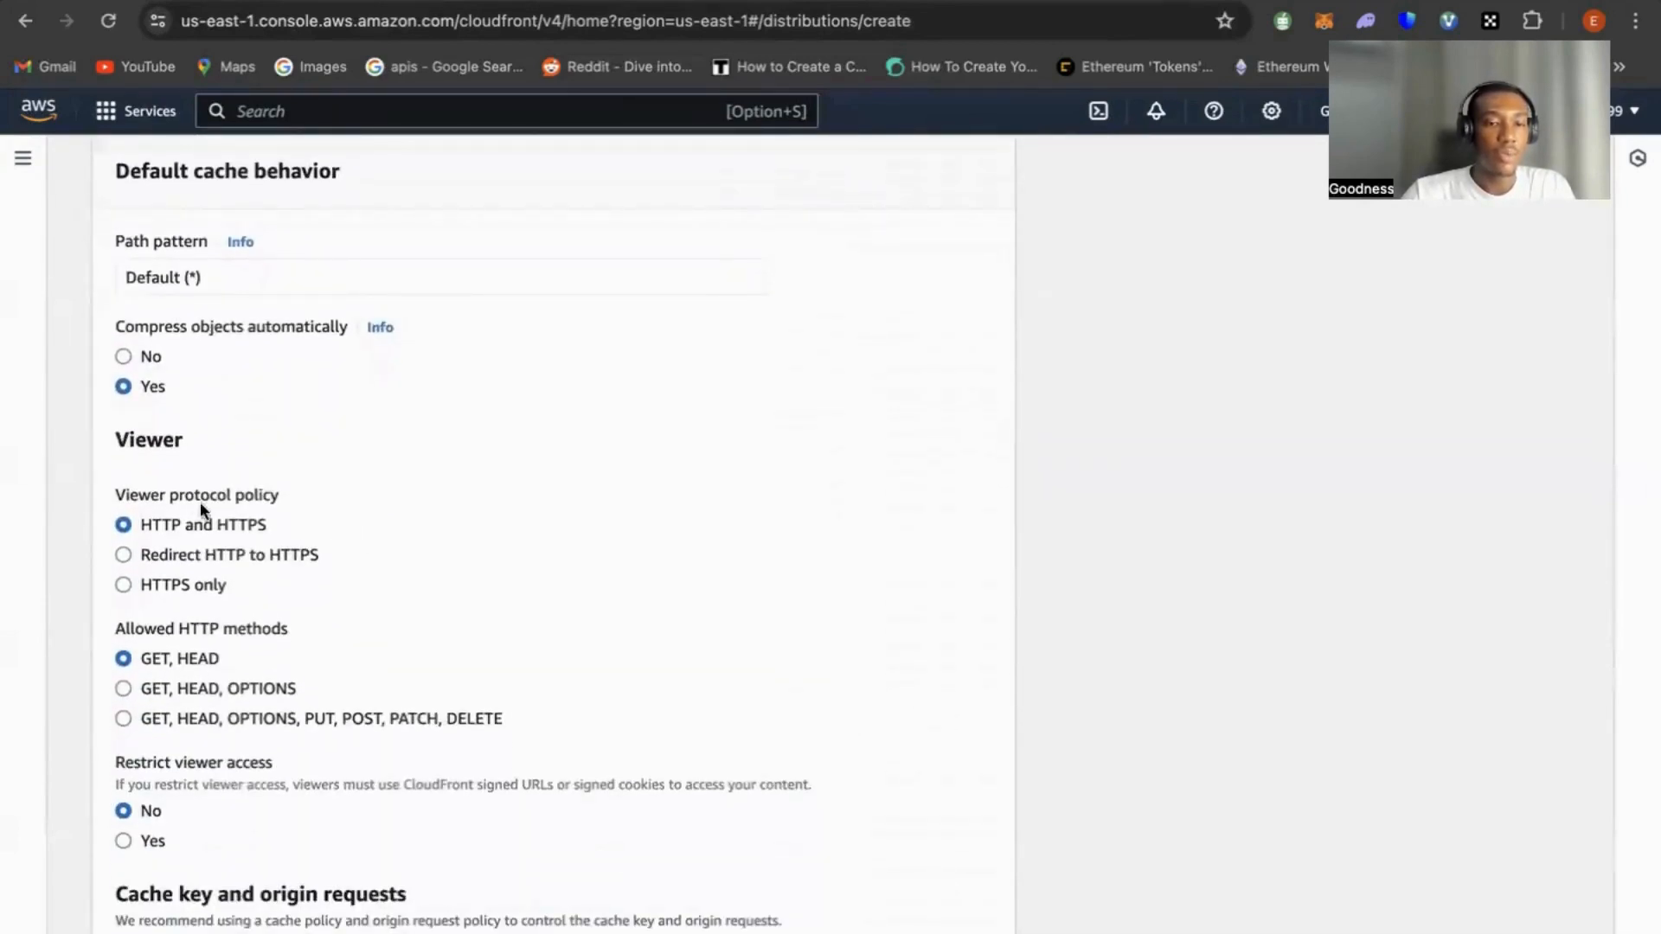
pyautogui.moveTo(292, 528); pyautogui.dragTo(123, 522)
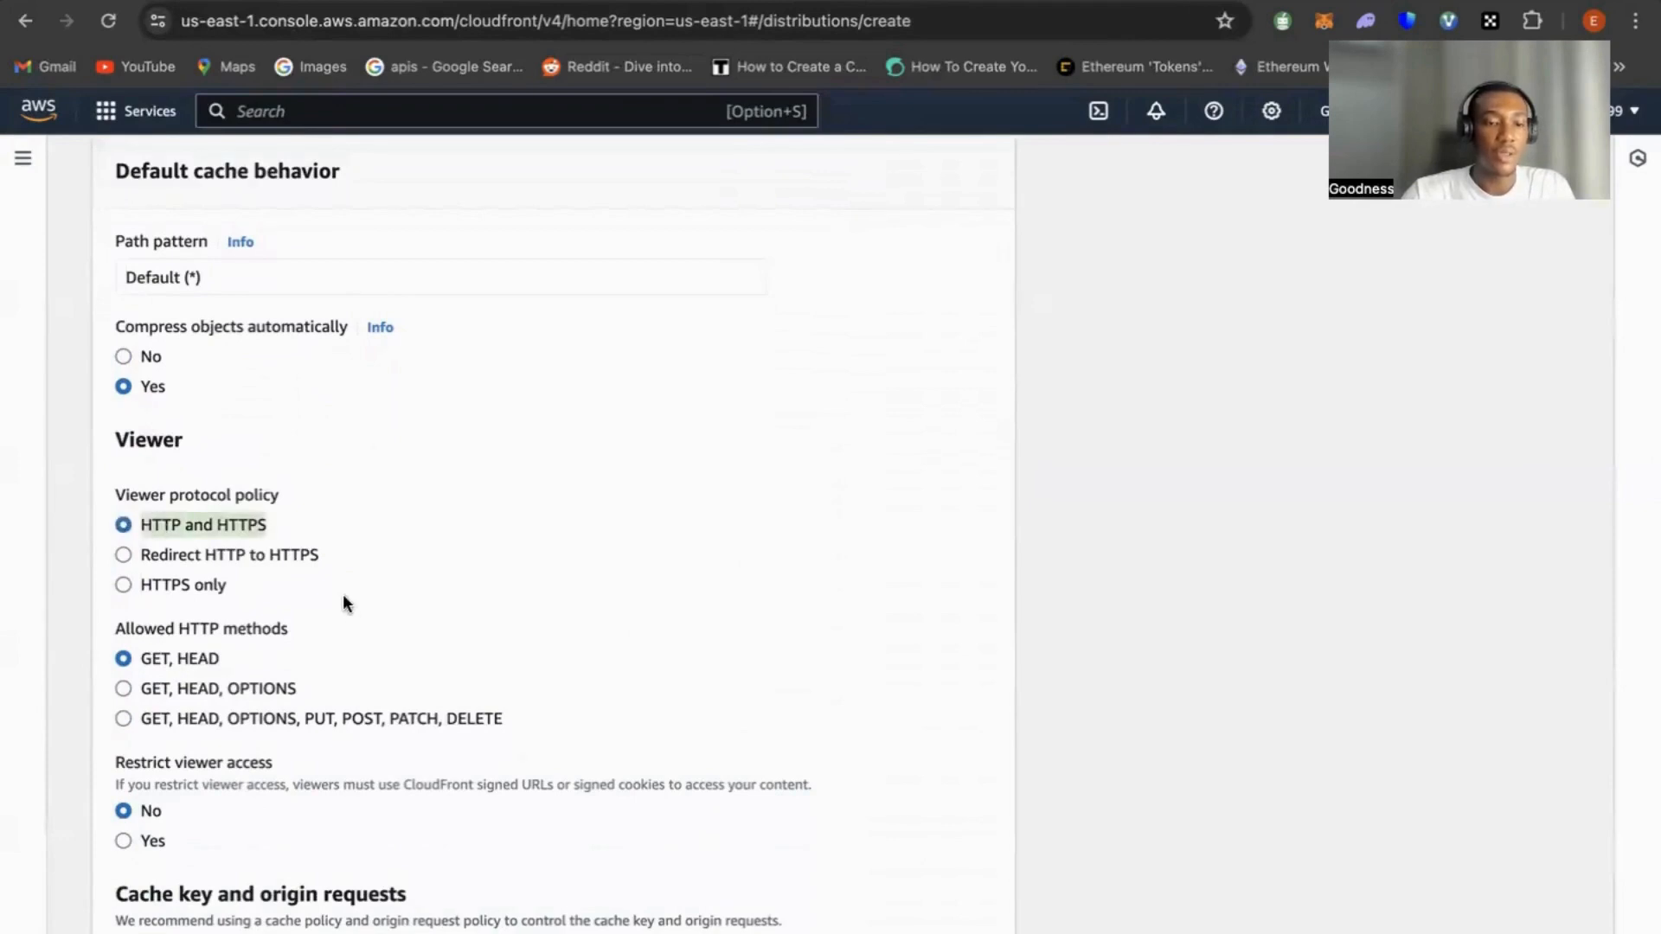
pyautogui.scroll(-4, 343, 595)
pyautogui.scroll(-8, 342, 593)
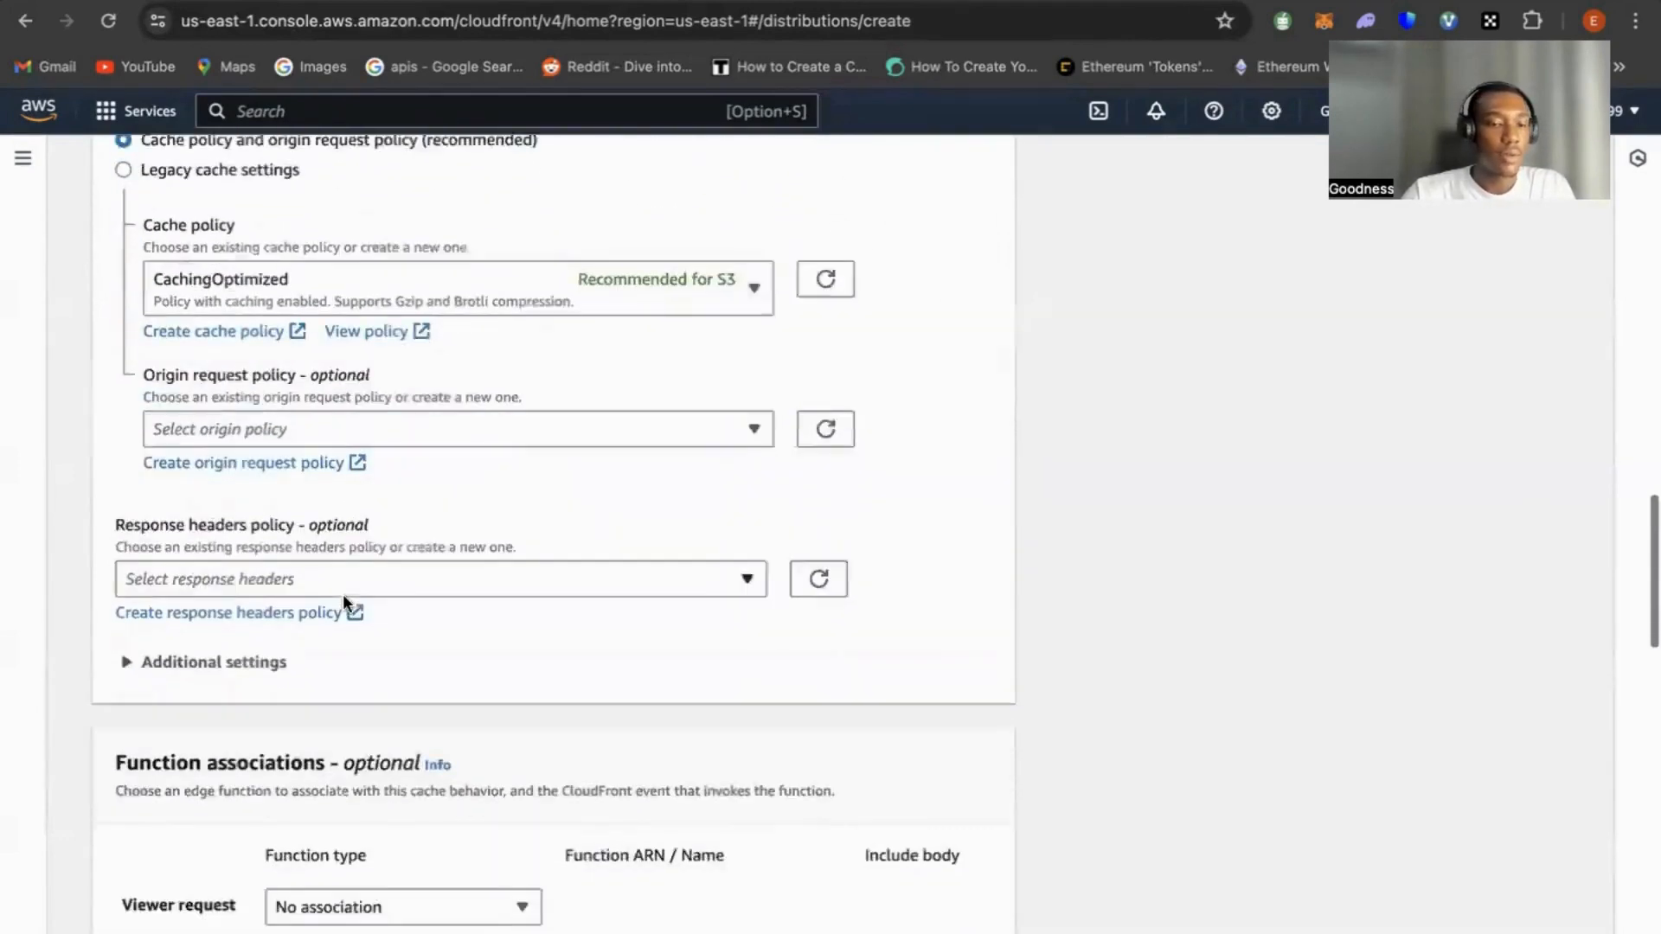
pyautogui.scroll(-7, 343, 597)
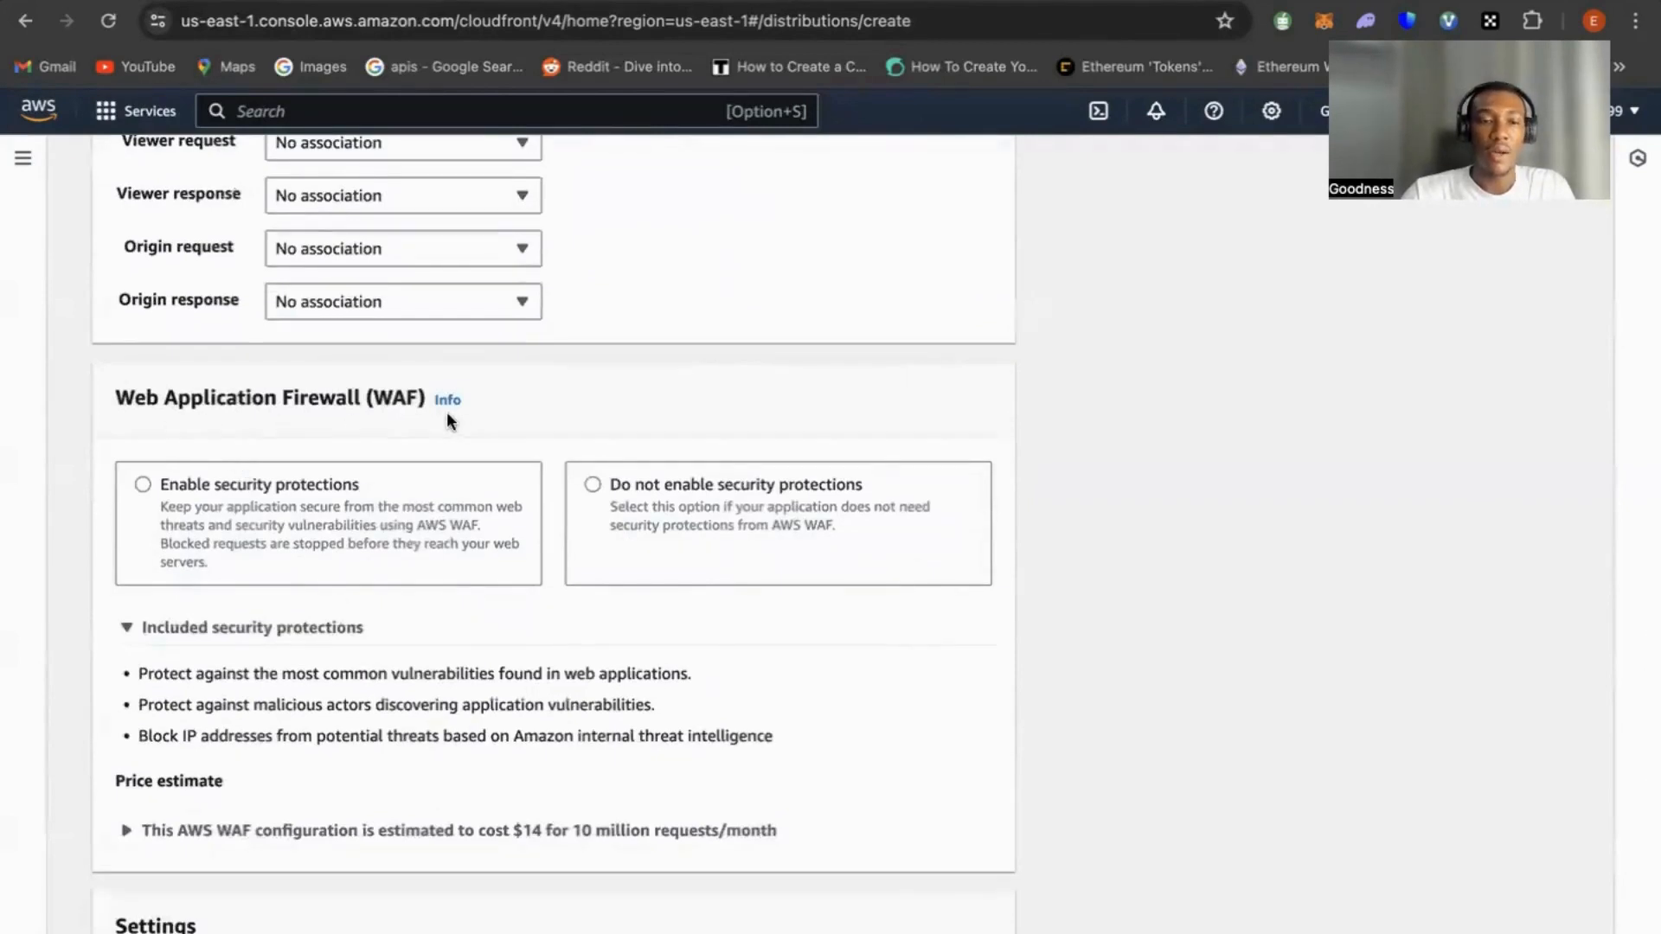
pyautogui.scroll(-1, 252, 485)
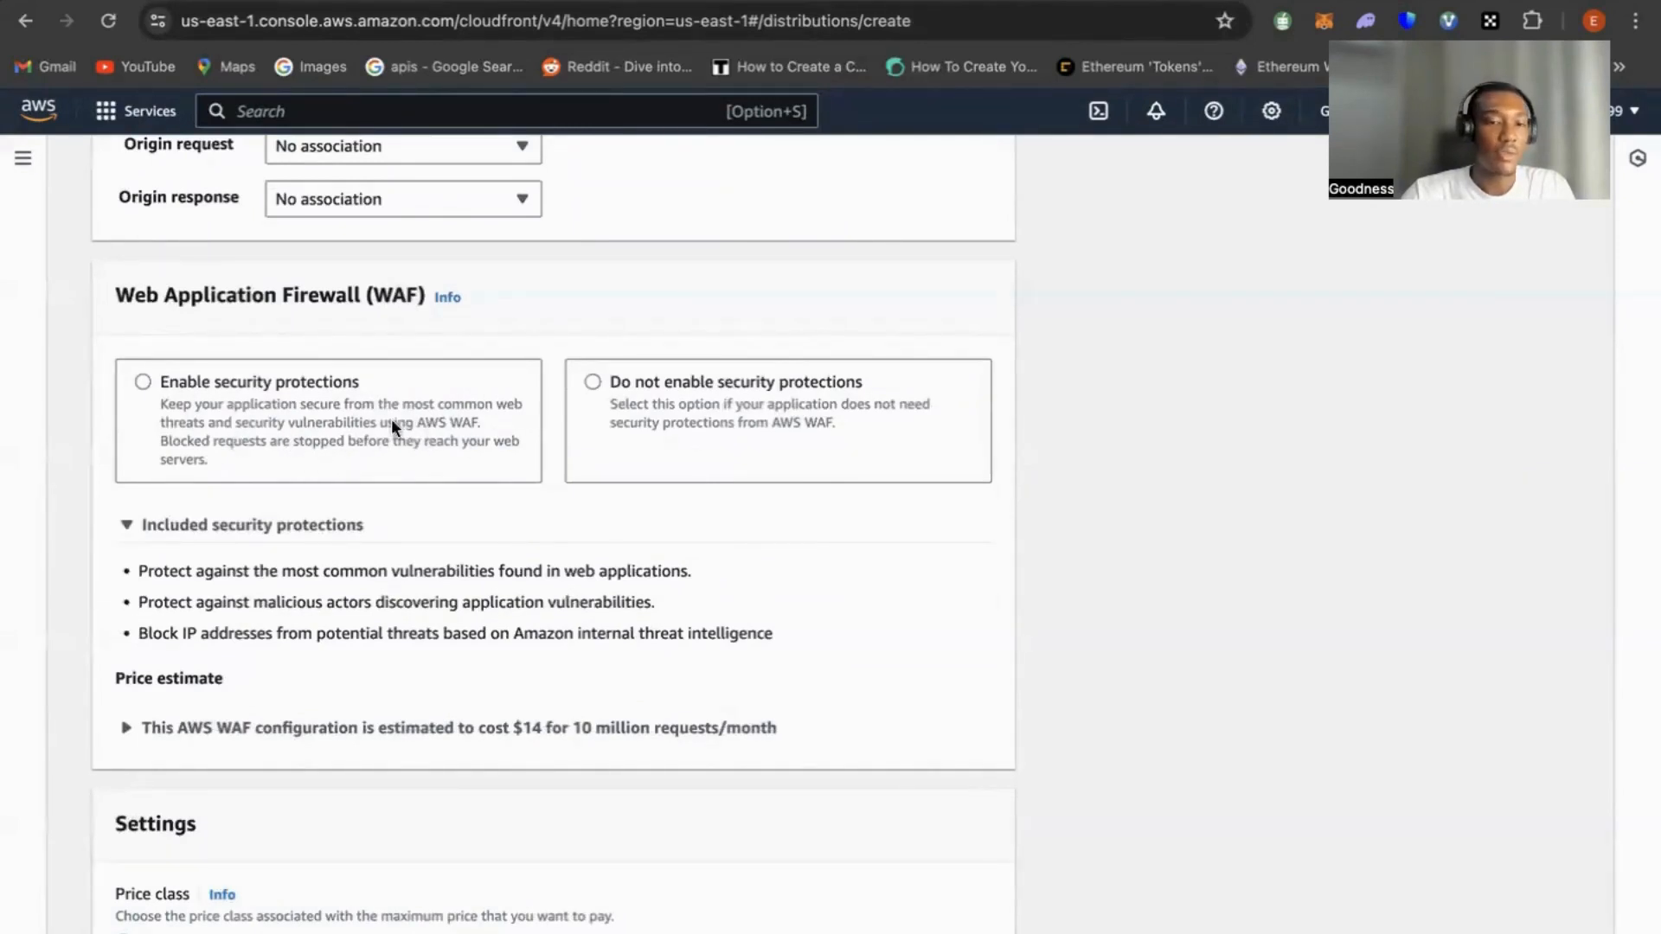
pyautogui.click(143, 382)
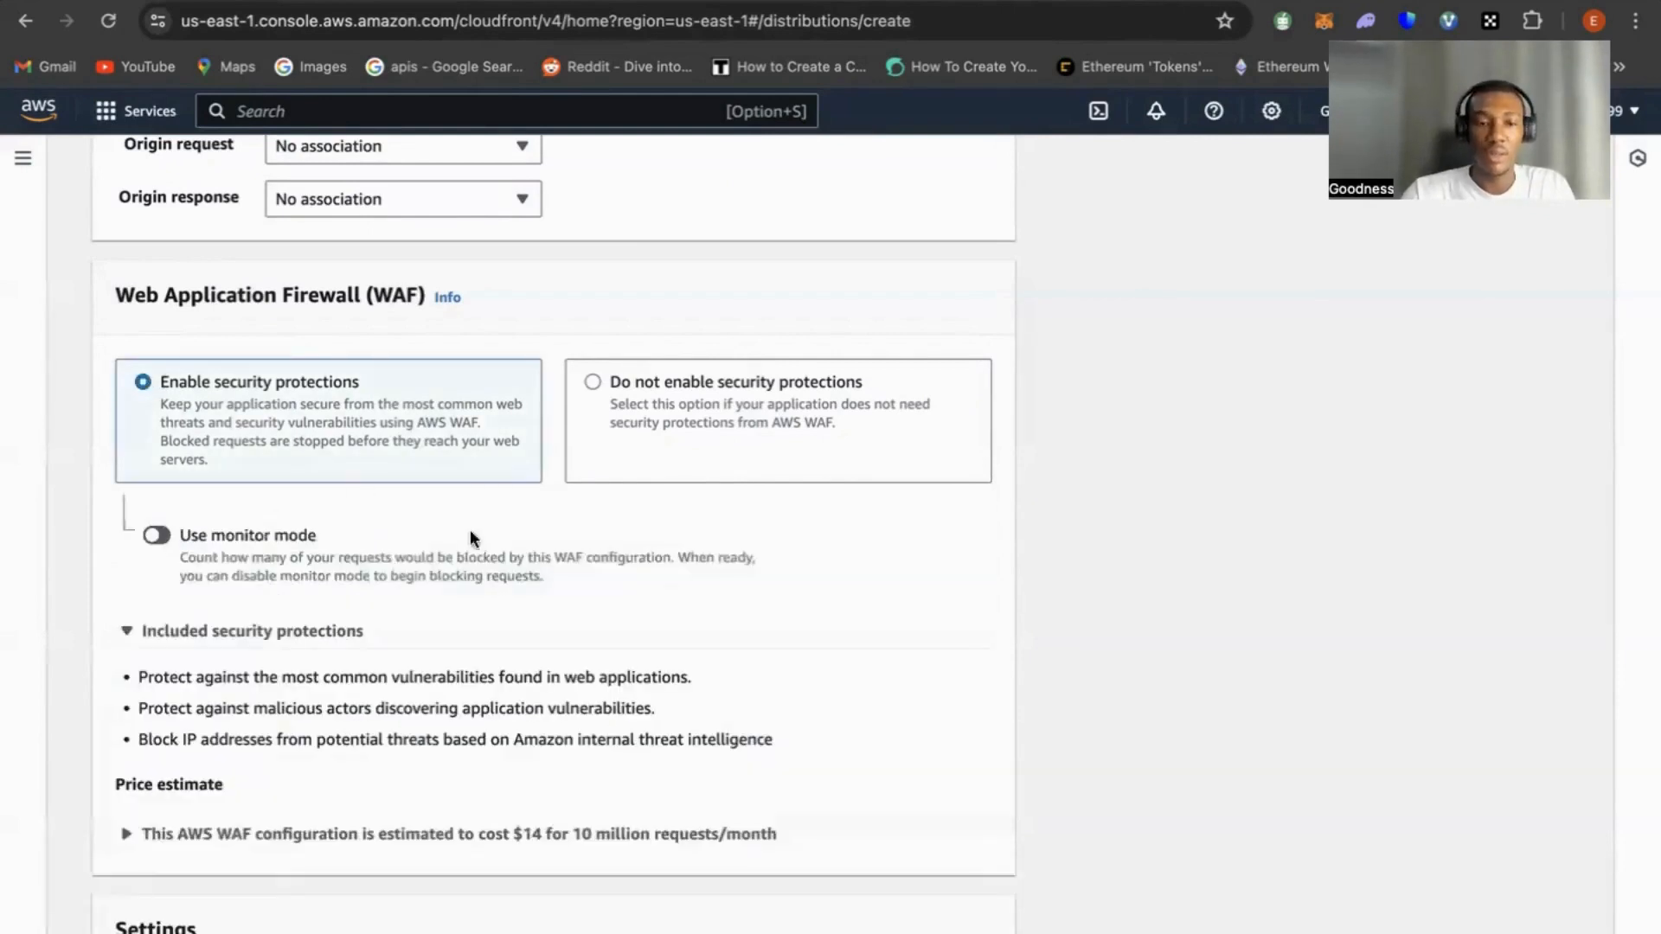
pyautogui.scroll(-8, 467, 708)
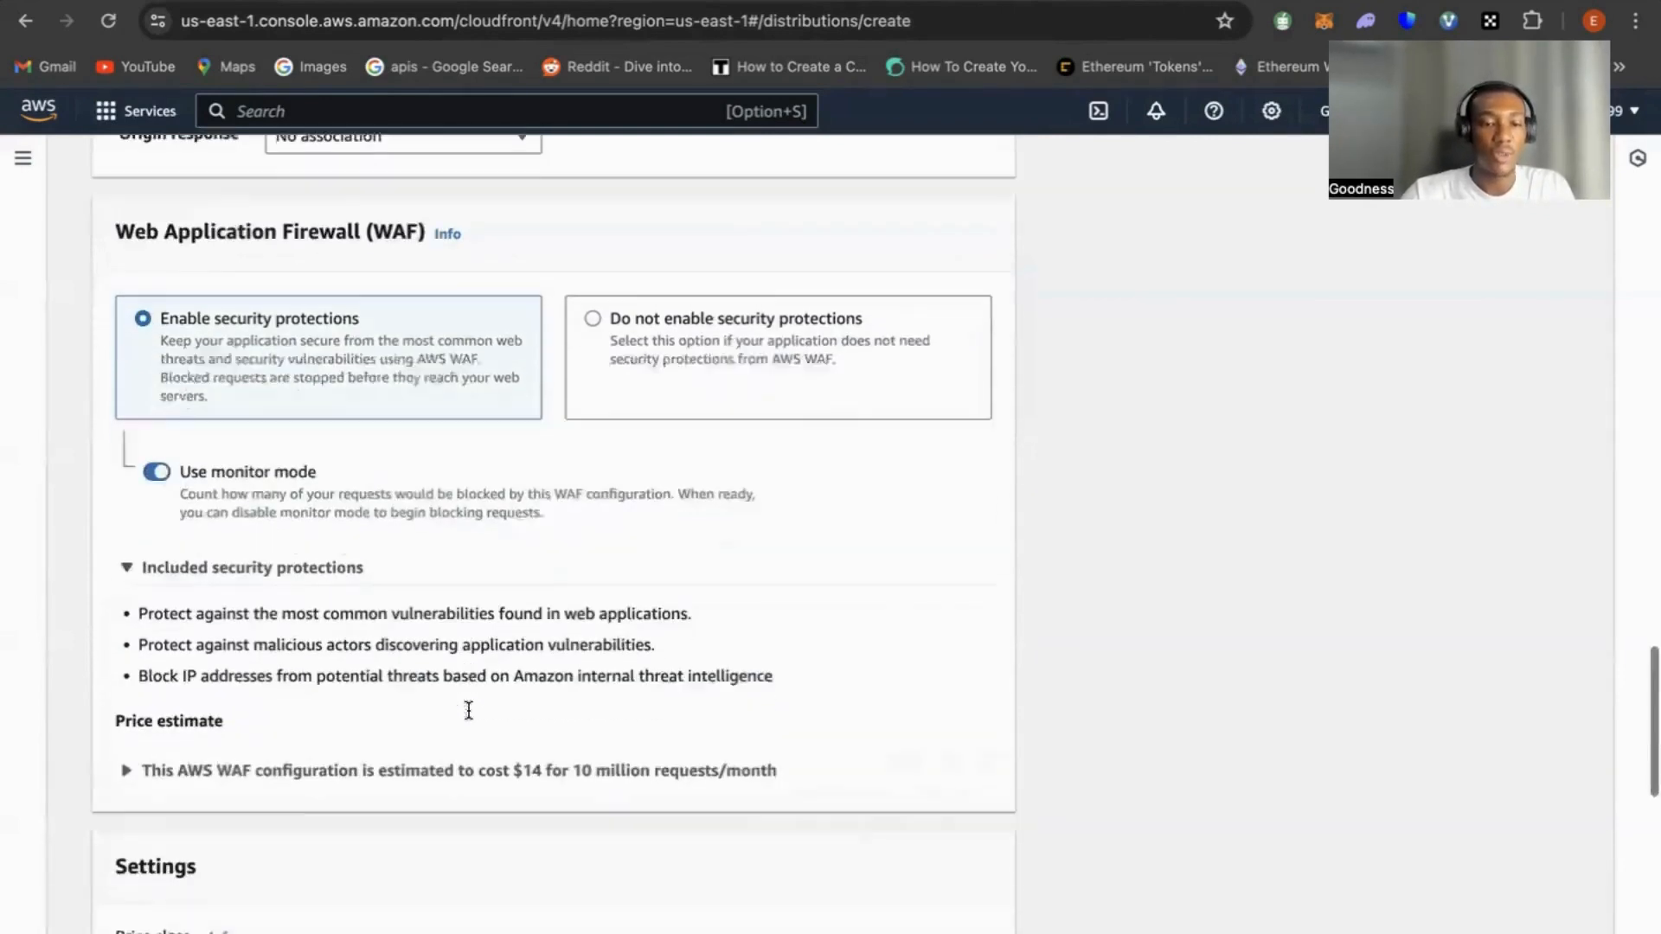
# Set the default root object to index.html and create the distribution
pyautogui.scroll(-5, 468, 718)
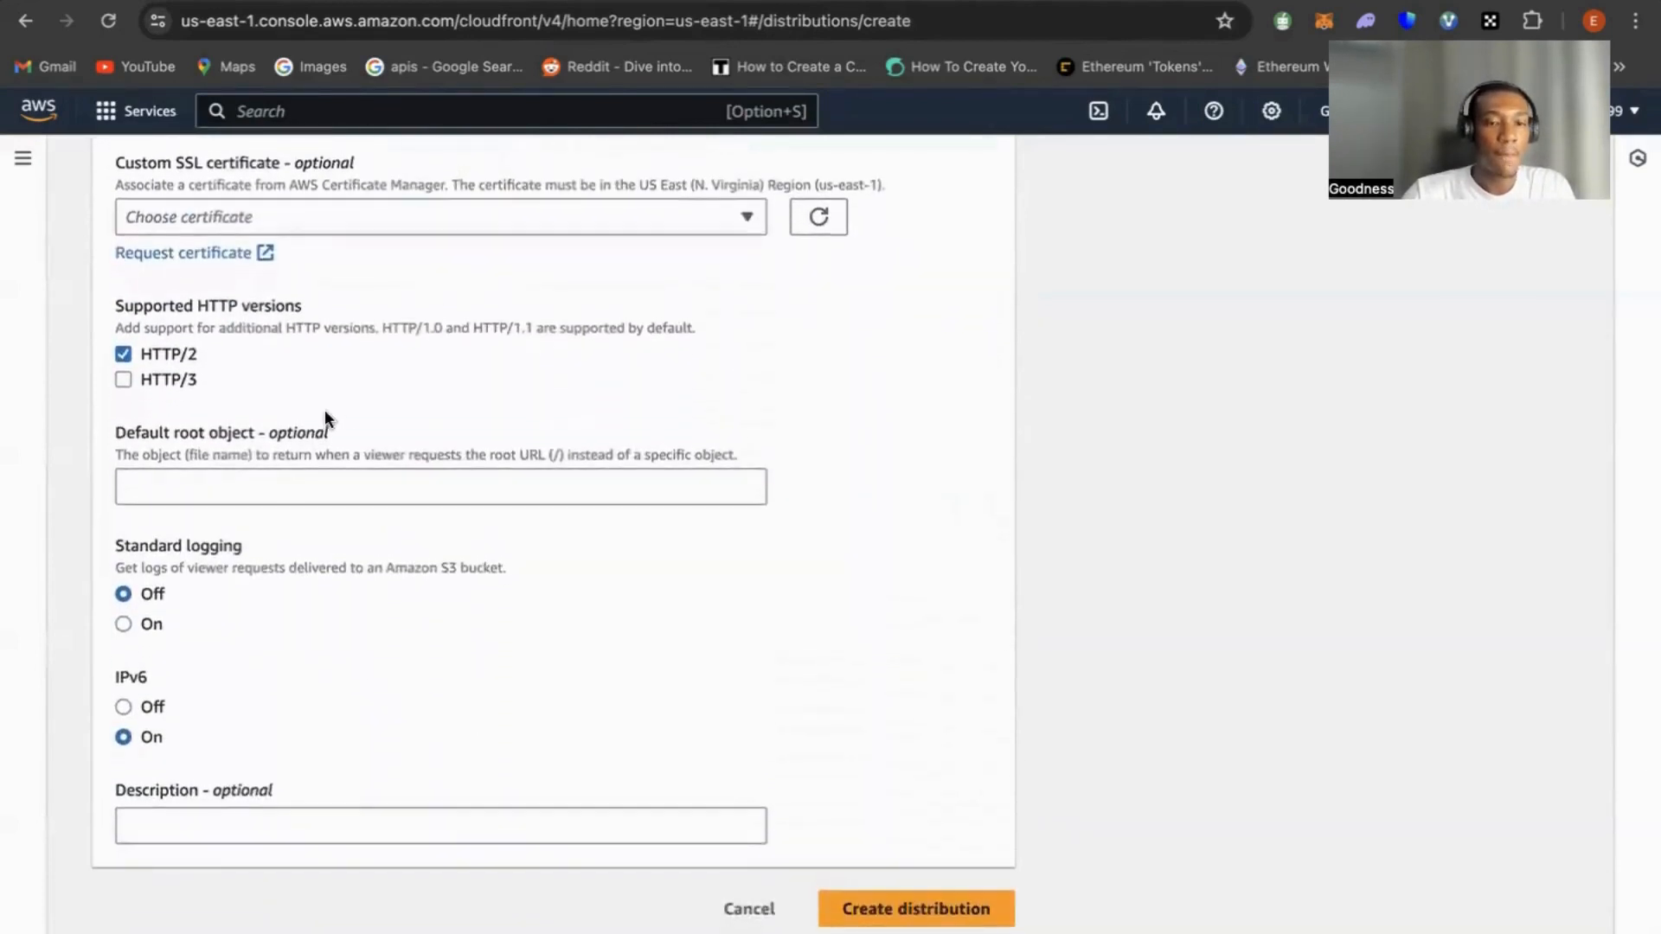
pyautogui.click(258, 475)
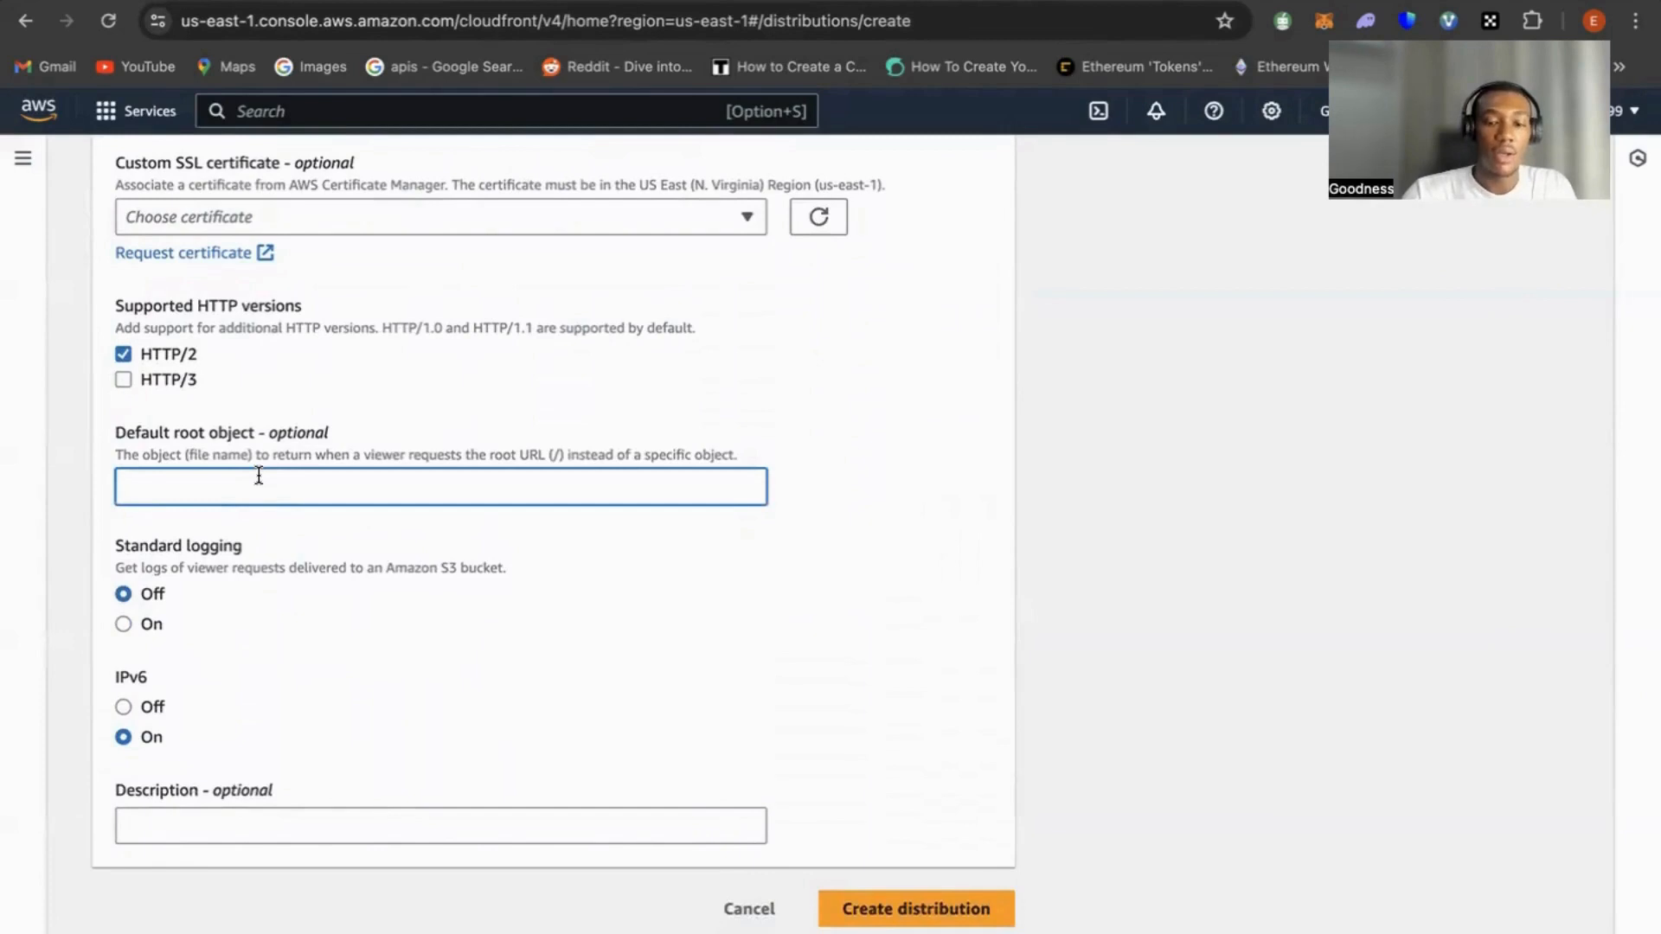
pyautogui.write('inde')
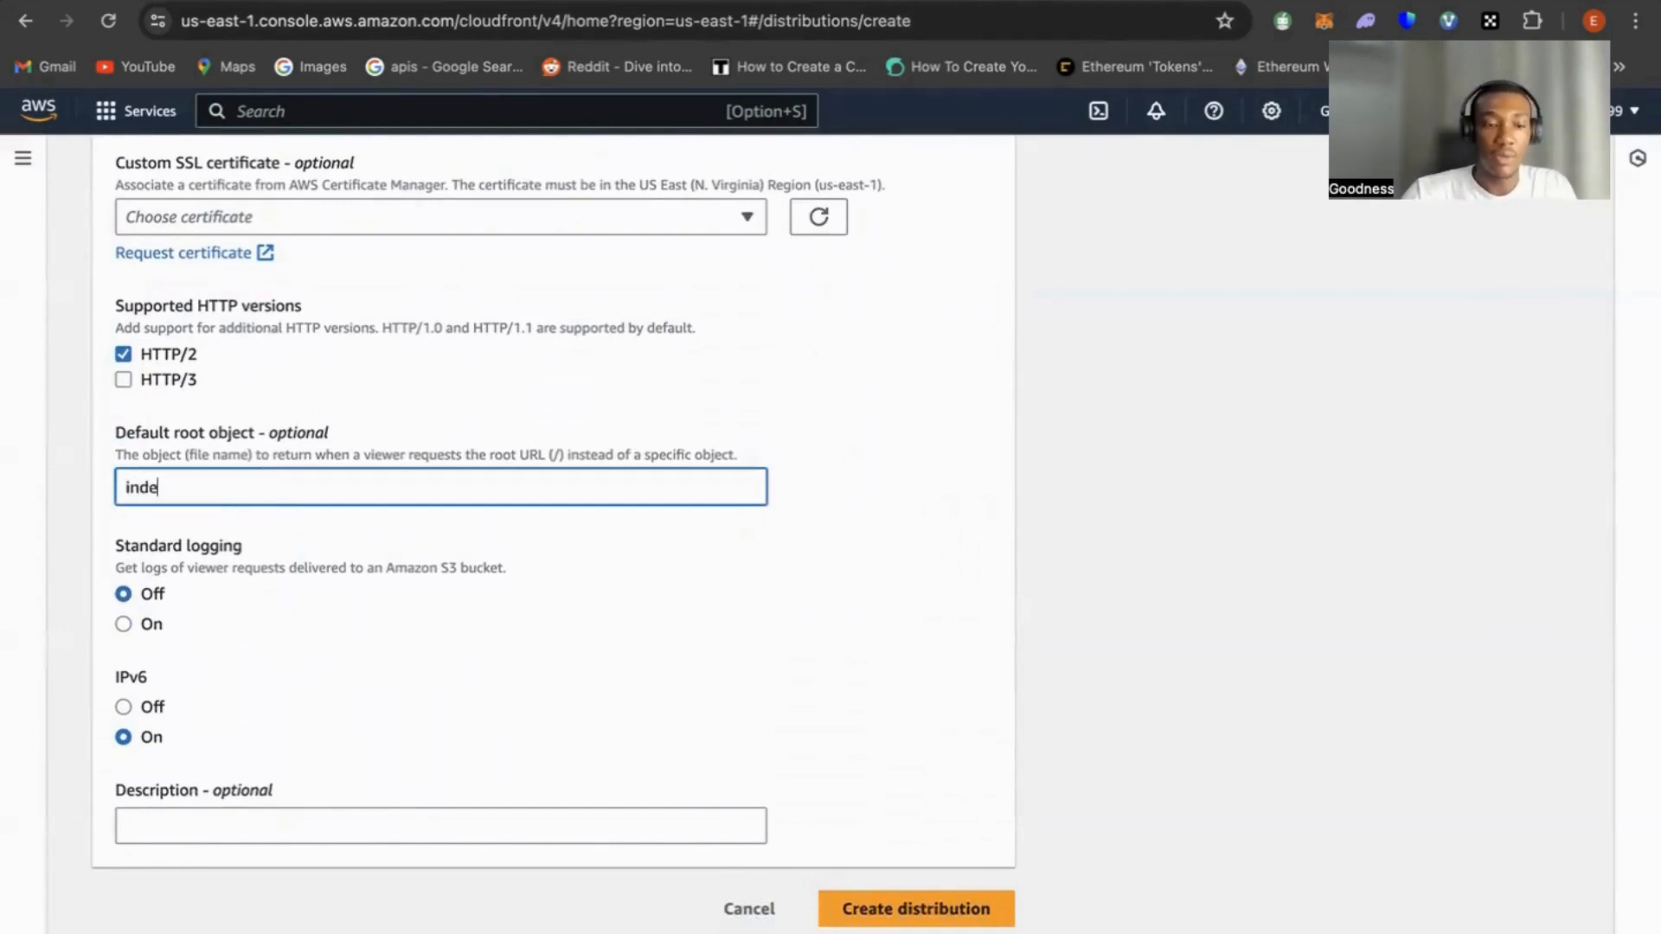
pyautogui.press('BackSpace')
pyautogui.press('BackSpace')
pyautogui.write('ed')
pyautogui.press('BackSpace')
pyautogui.press('BackSpace')
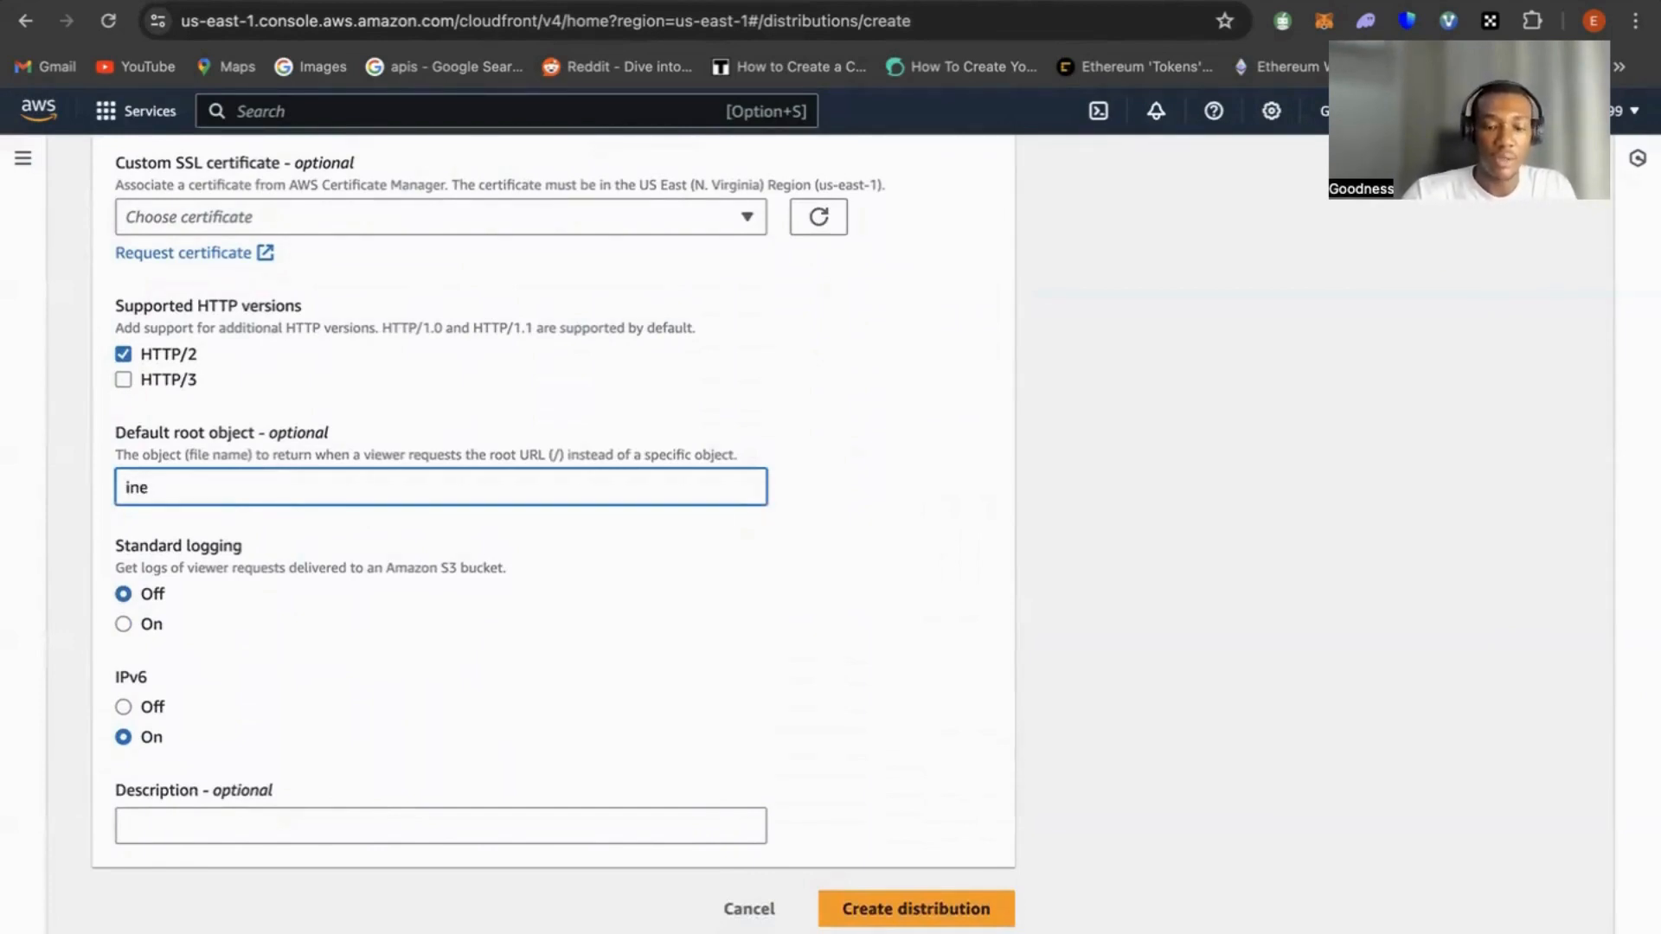
pyautogui.write('dex.htm')
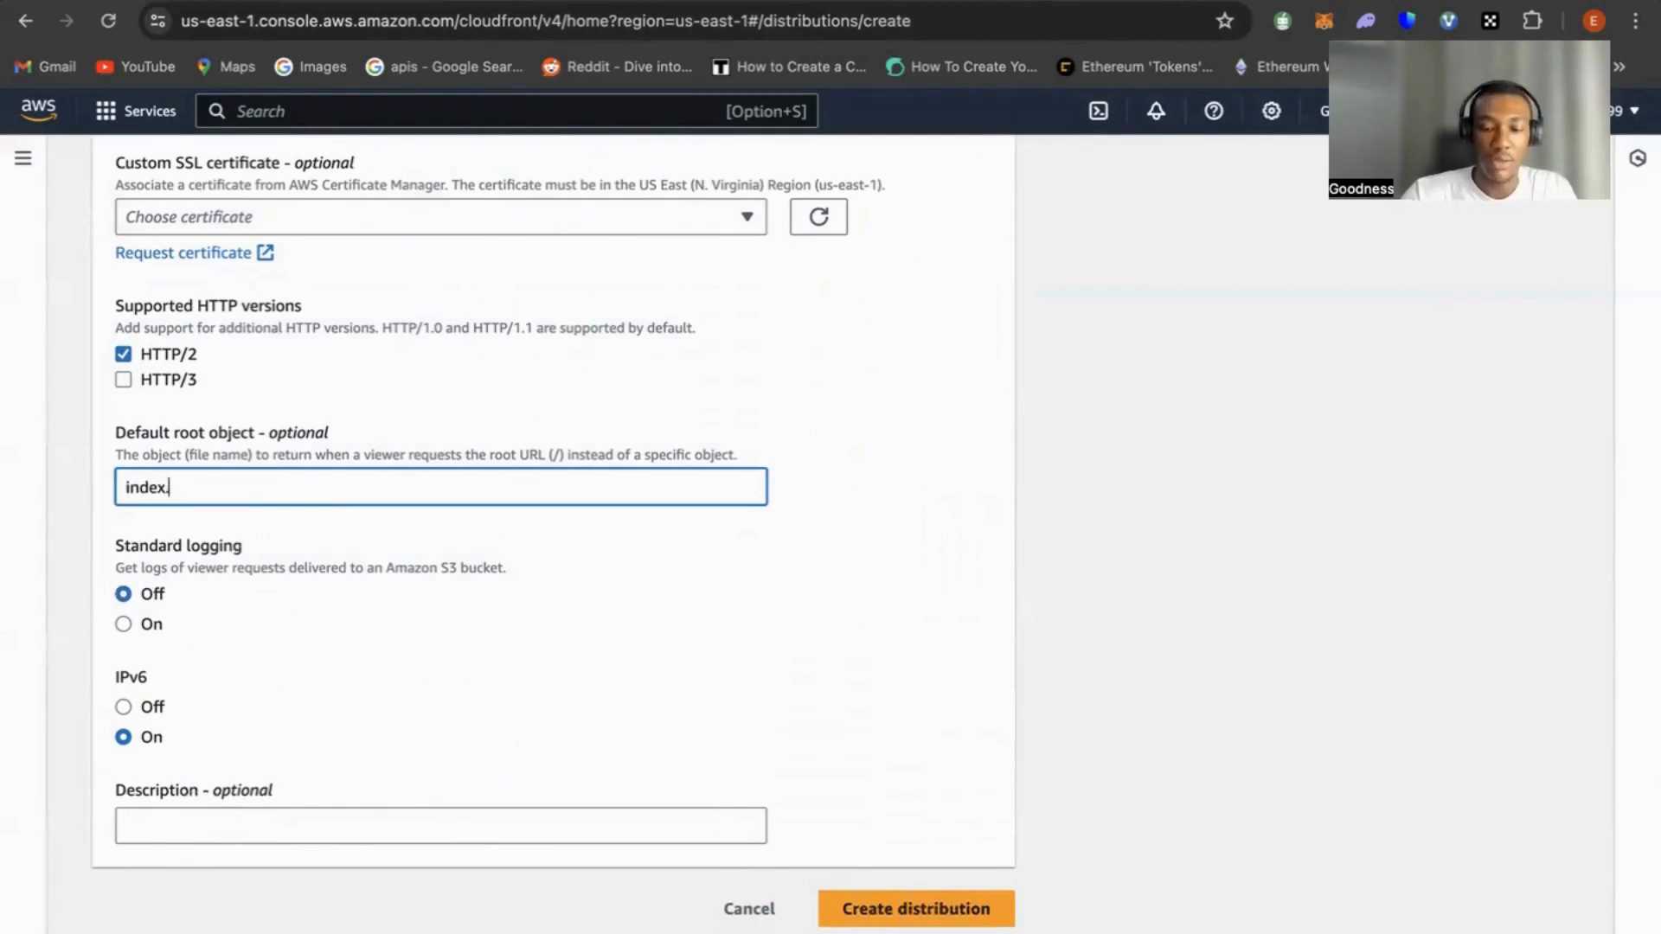
pyautogui.press('BackSpace')
pyautogui.press('BackSpace')
pyautogui.write('tm')
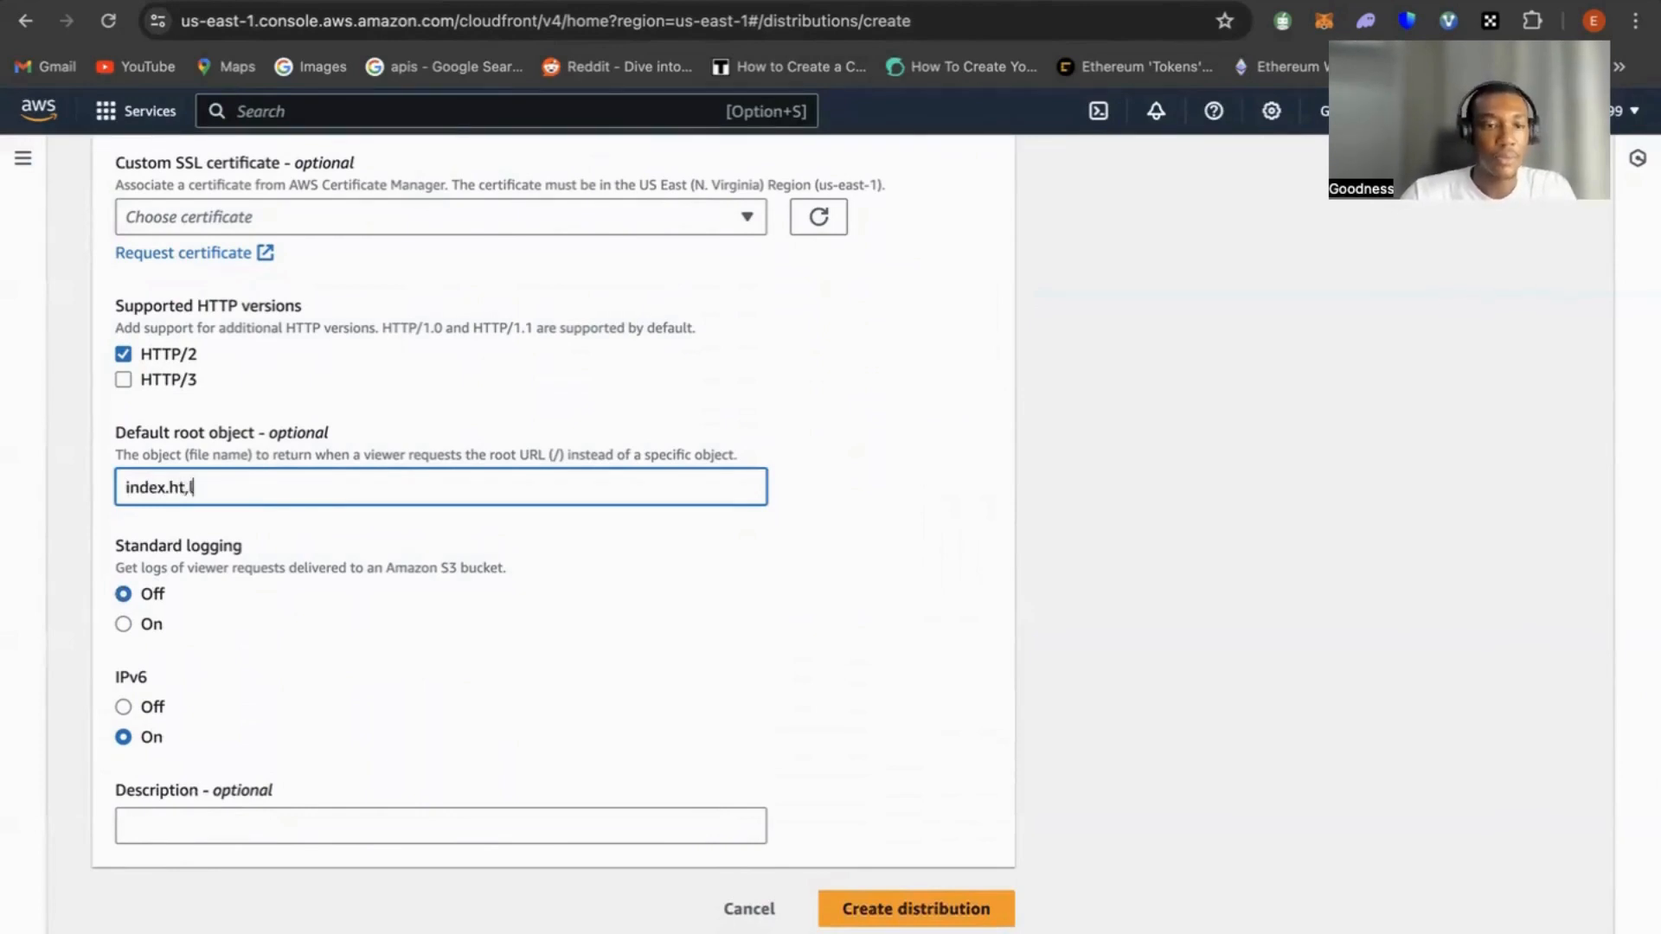
pyautogui.press('BackSpace')
pyautogui.write('ml')
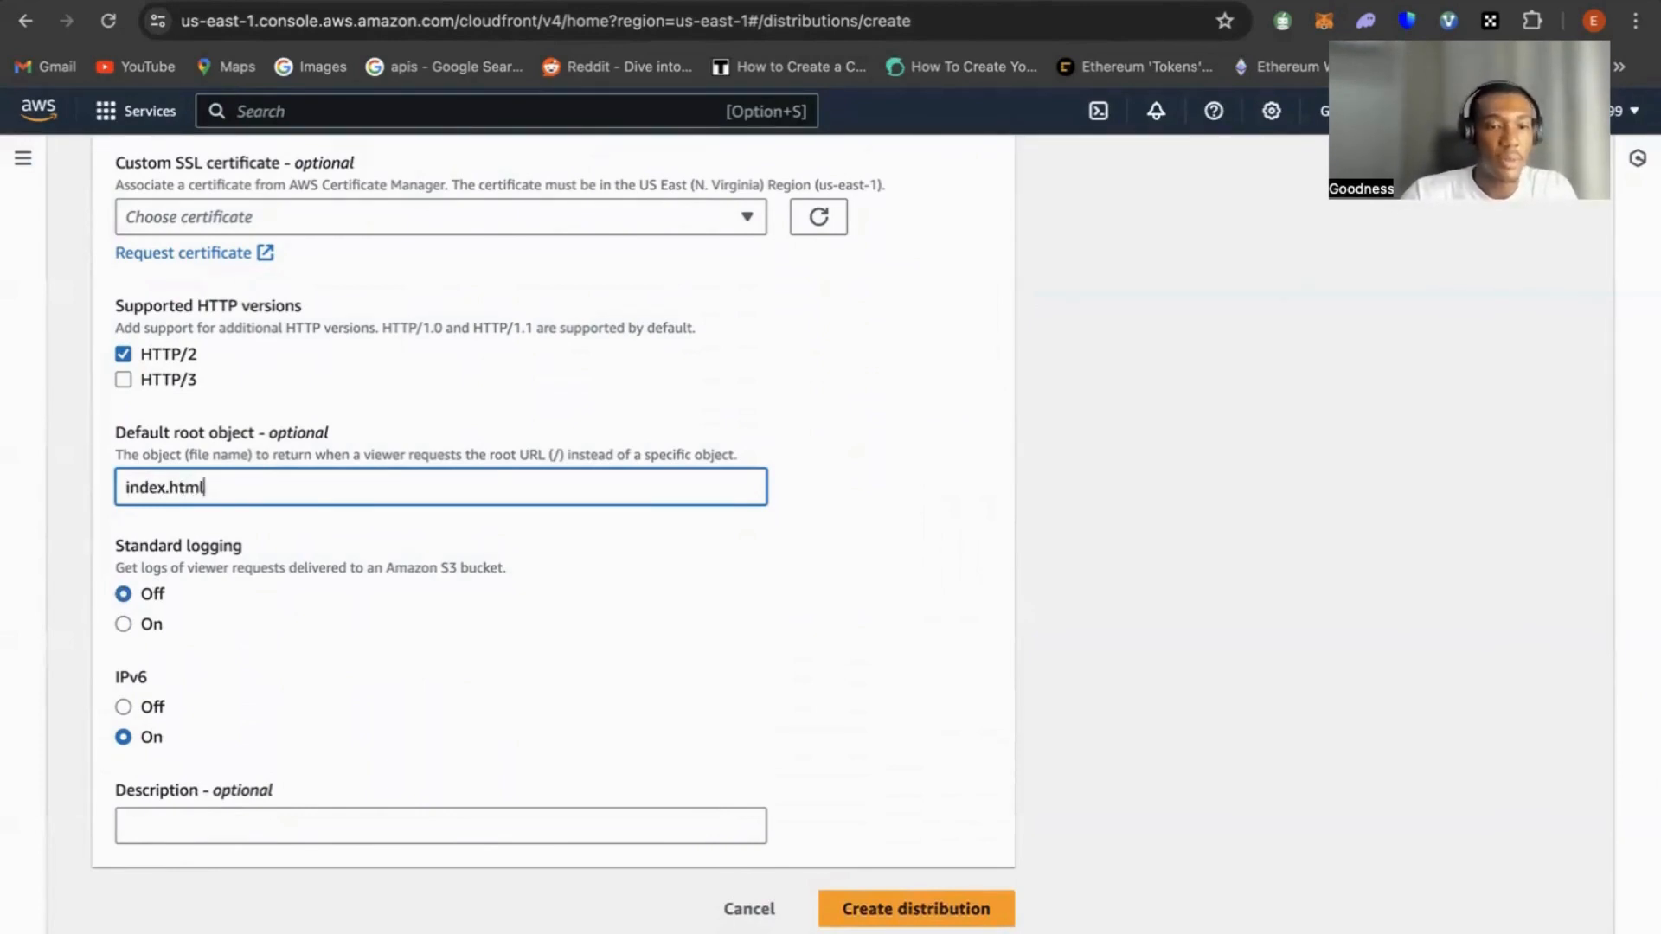
pyautogui.click(906, 915)
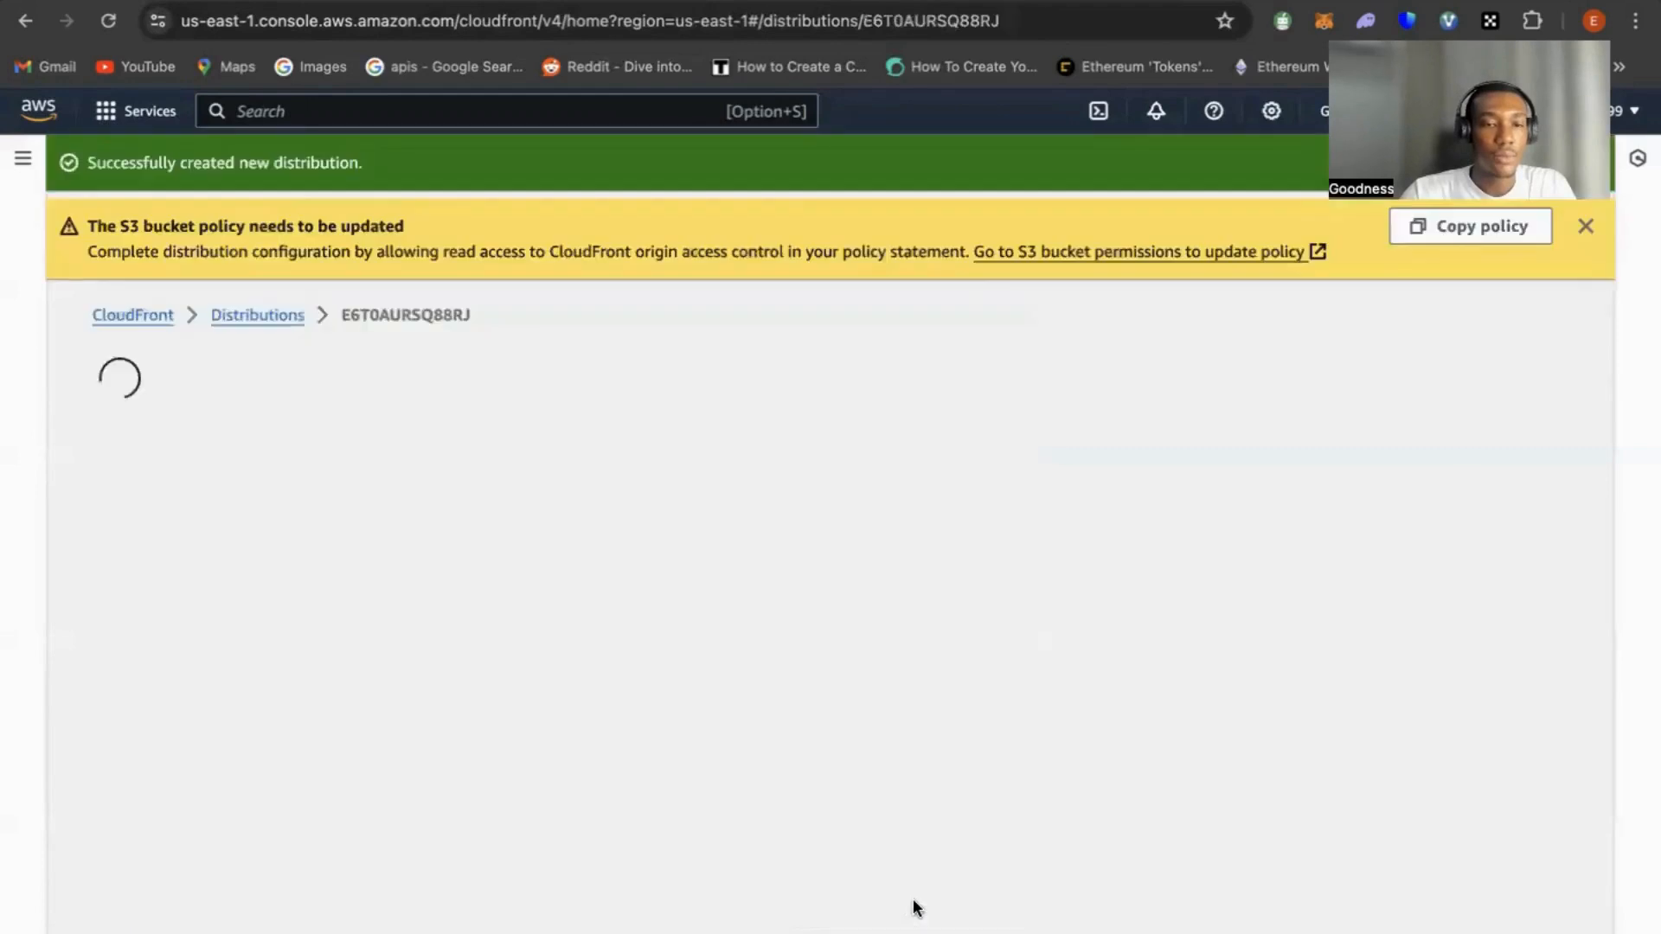
# Copy the generated origin access policy of the new distribution and go to the S3 bucket that needs it
pyautogui.scroll(-2, 941, 880)
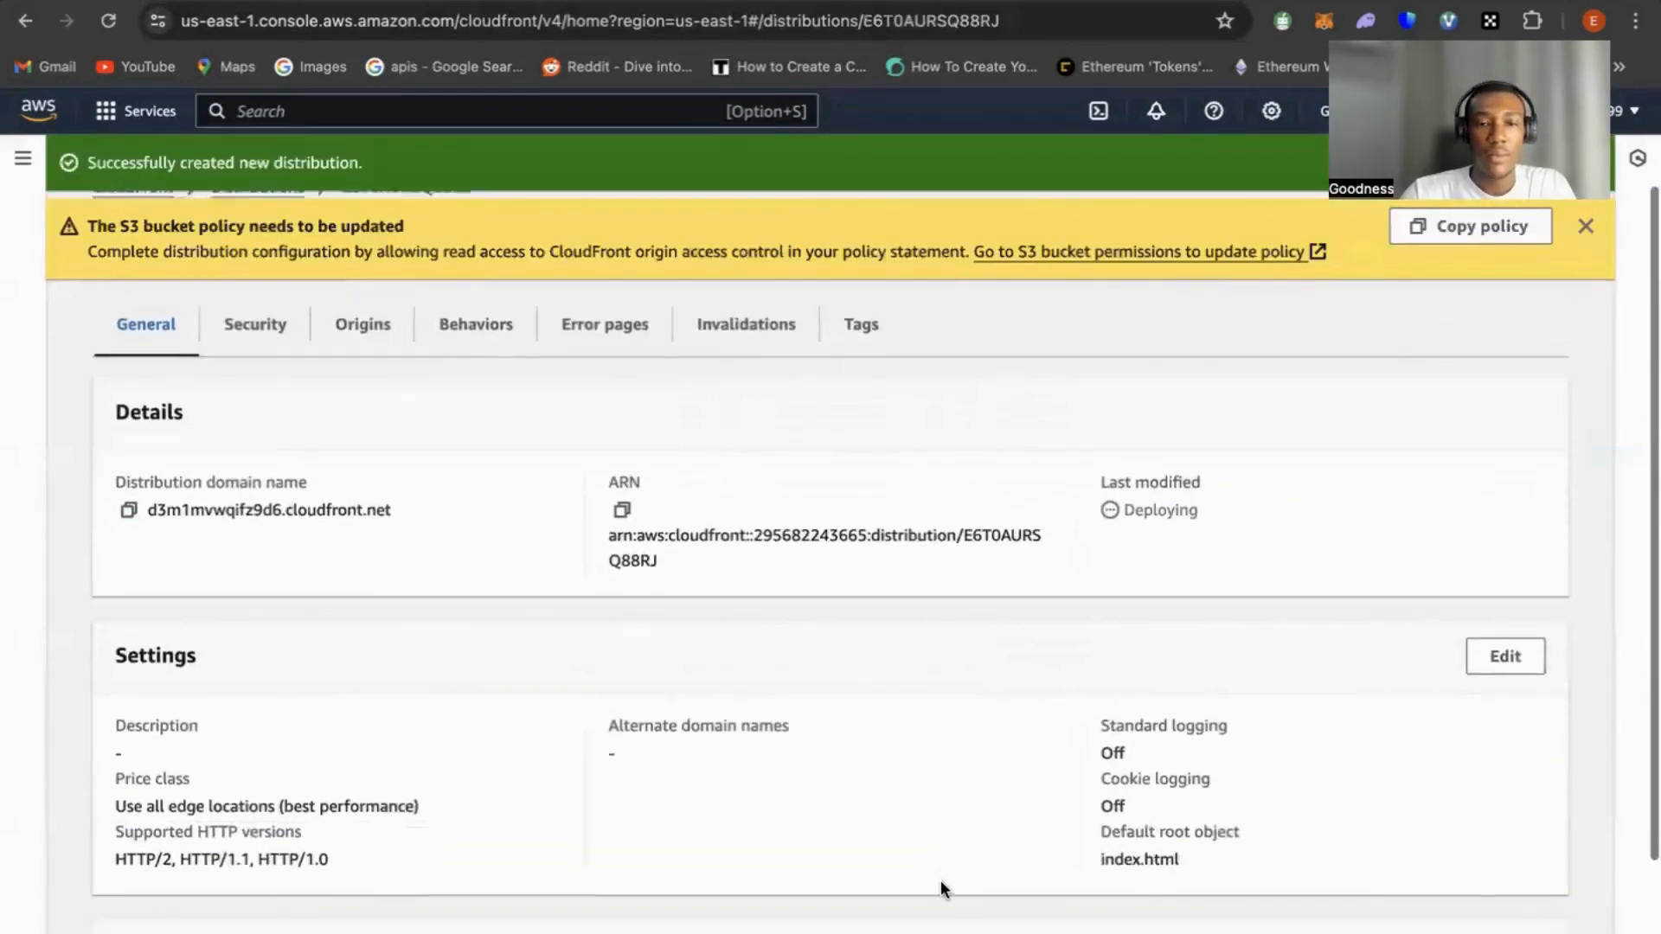
pyautogui.scroll(1, 901, 781)
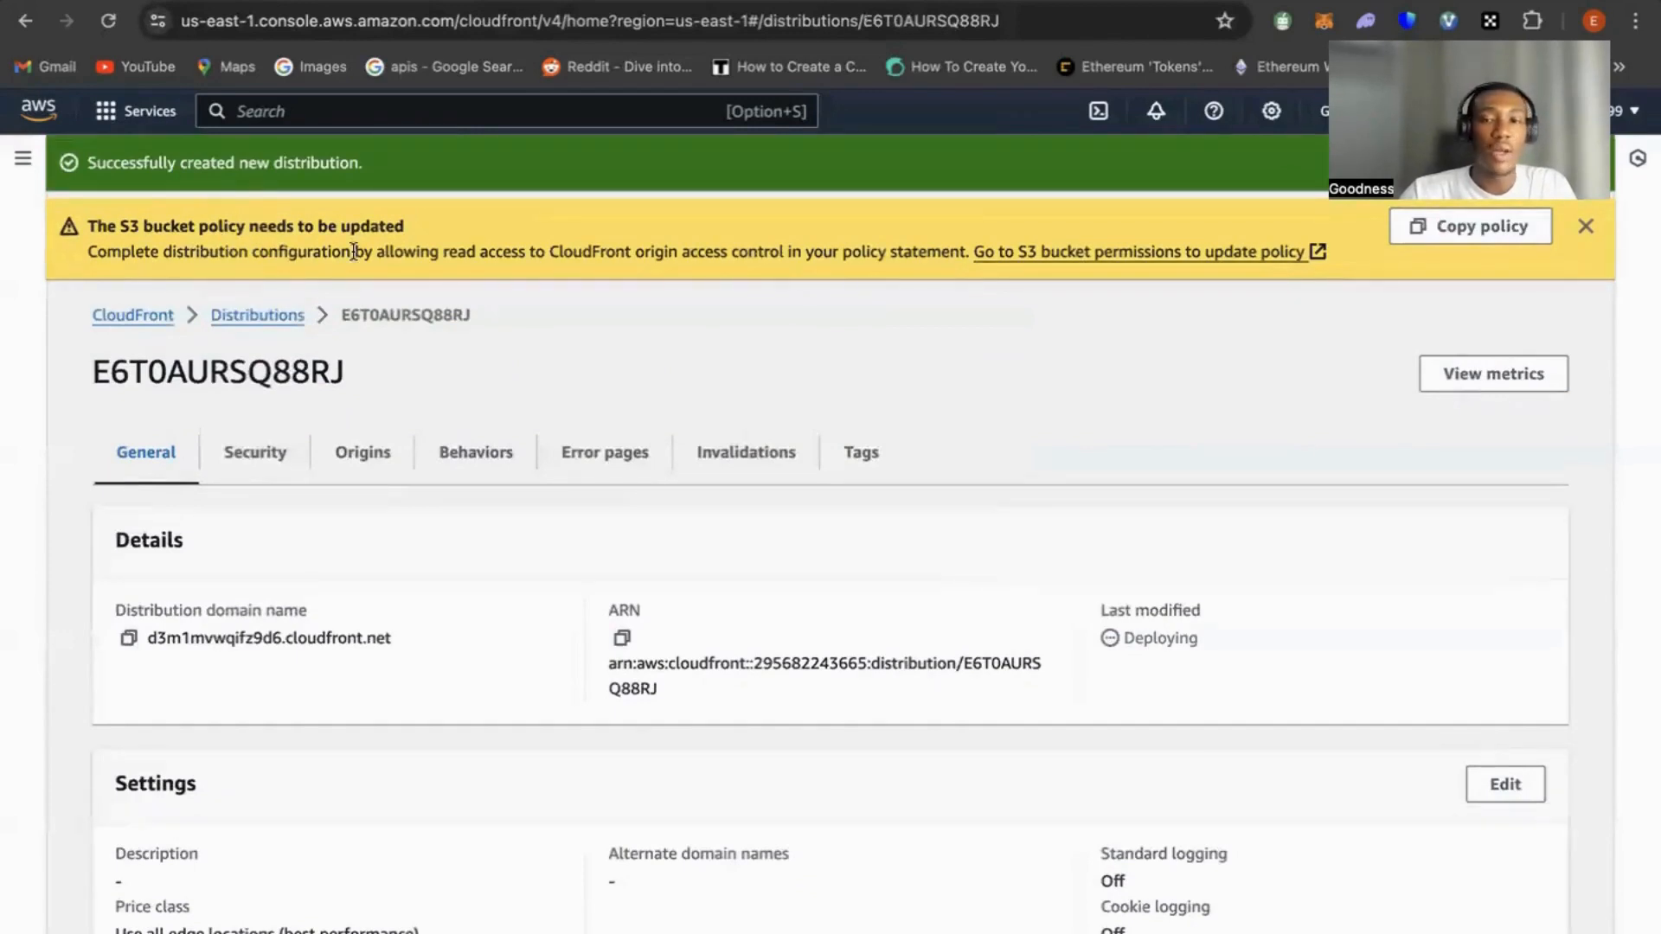
pyautogui.click(1478, 241)
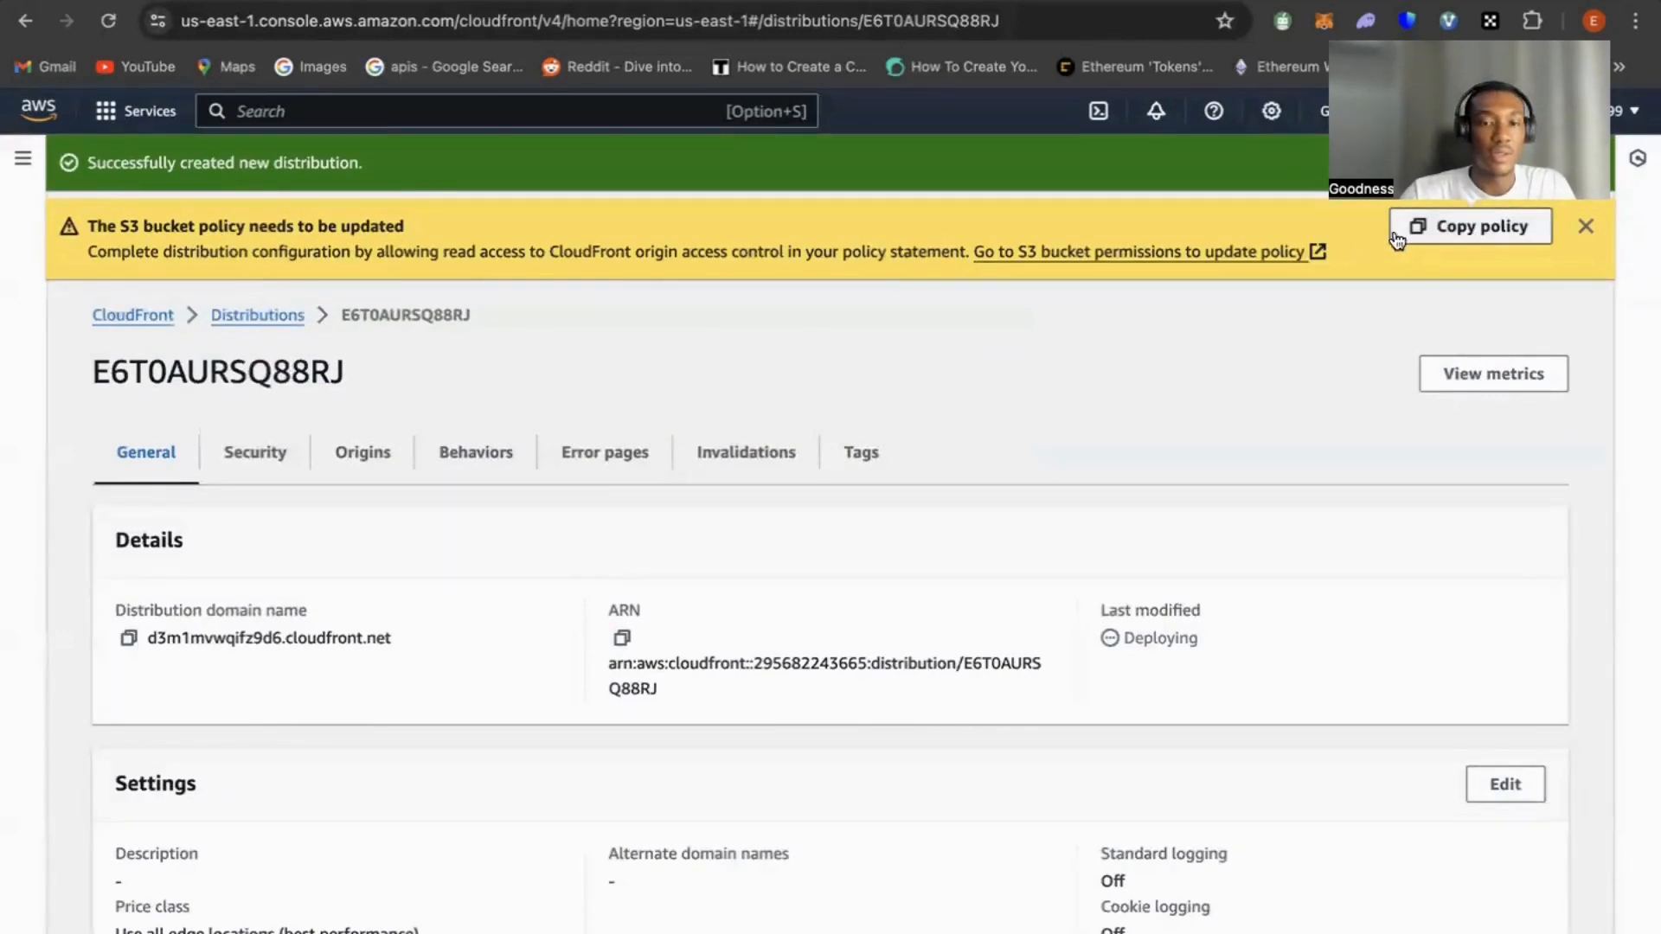
pyautogui.click(1147, 252)
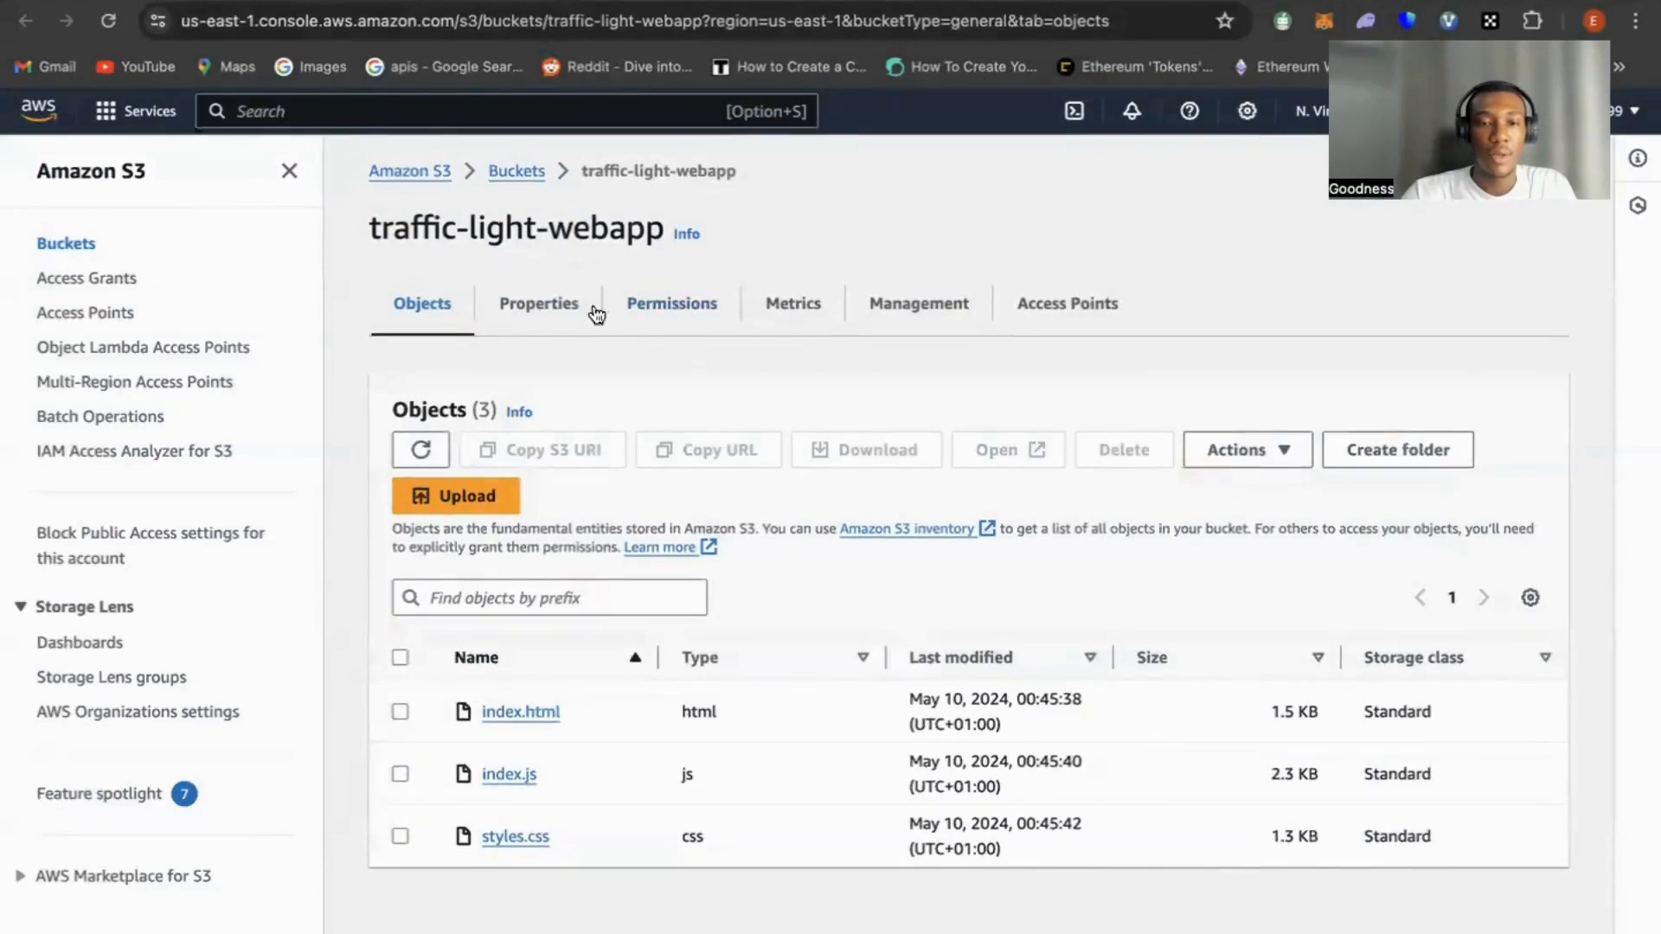
# Open the traffic-light-webapp bucket's policy for editing and paste the copied CloudFront policy into it
pyautogui.click(688, 324)
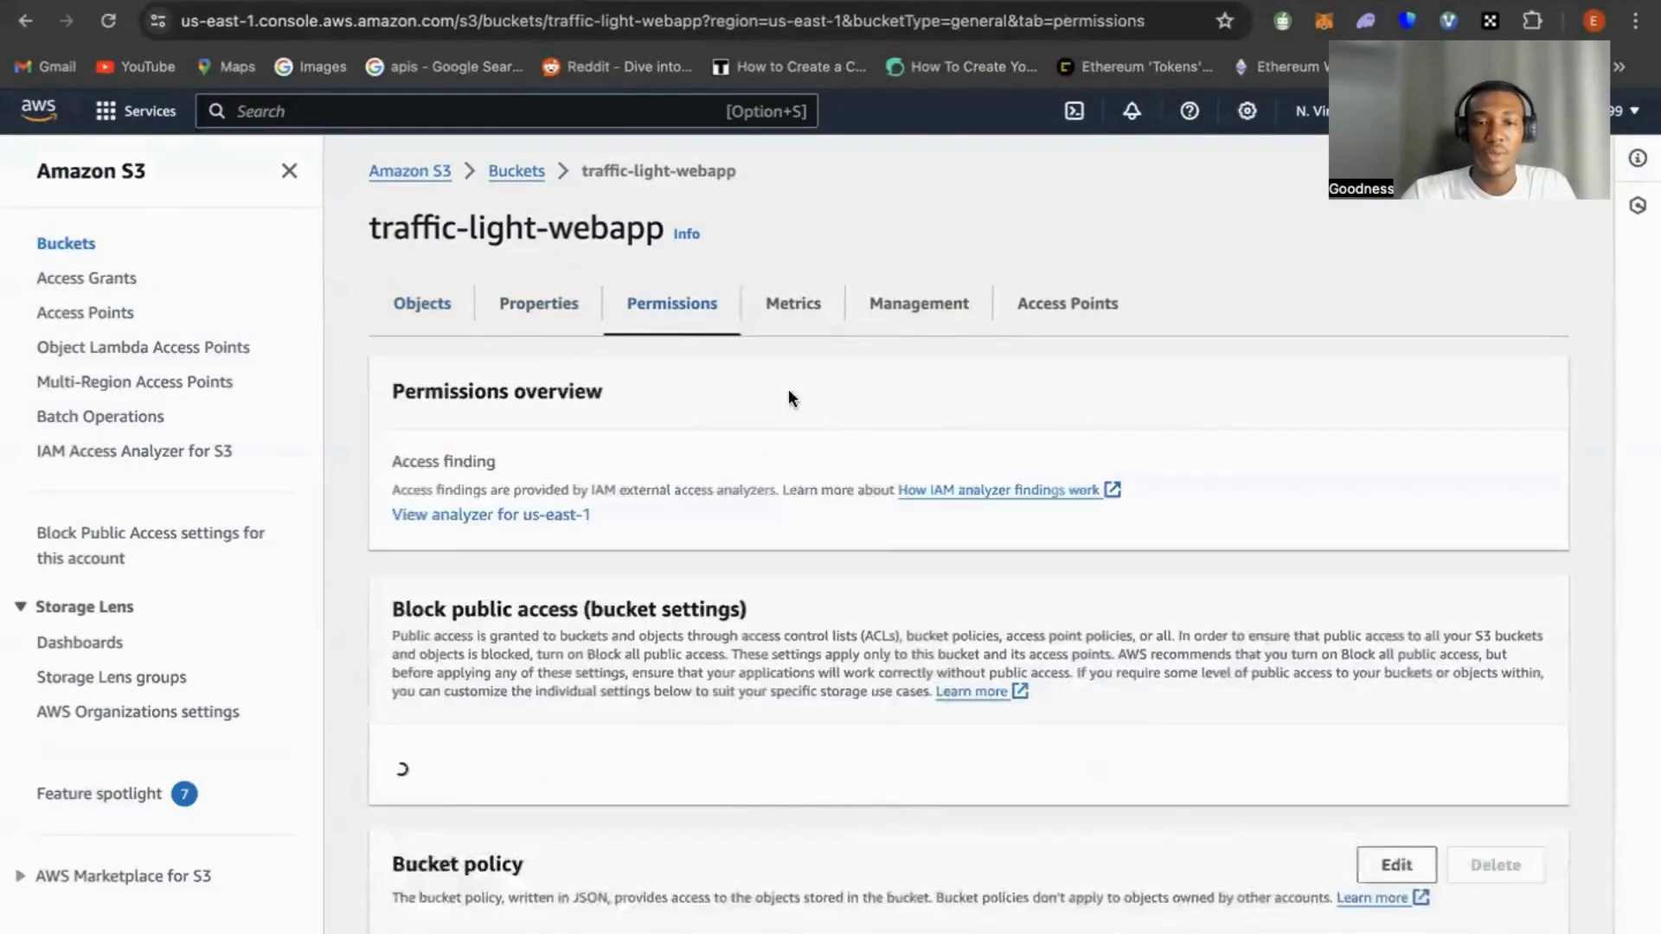
pyautogui.scroll(-6, 837, 614)
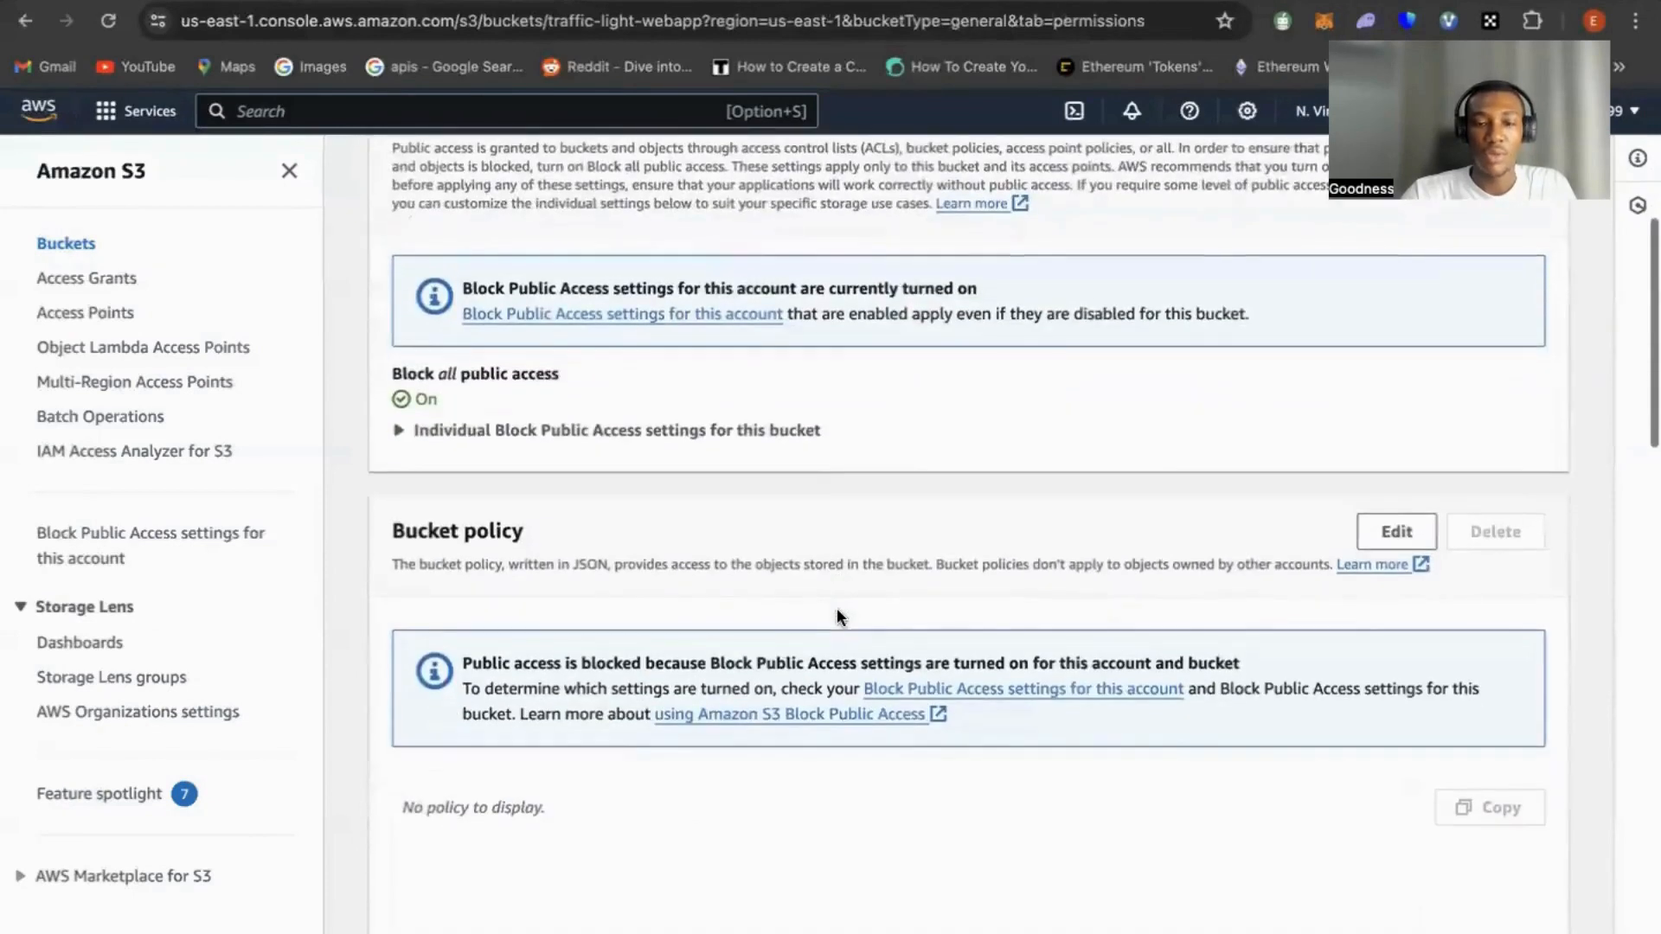
pyautogui.scroll(-2, 844, 580)
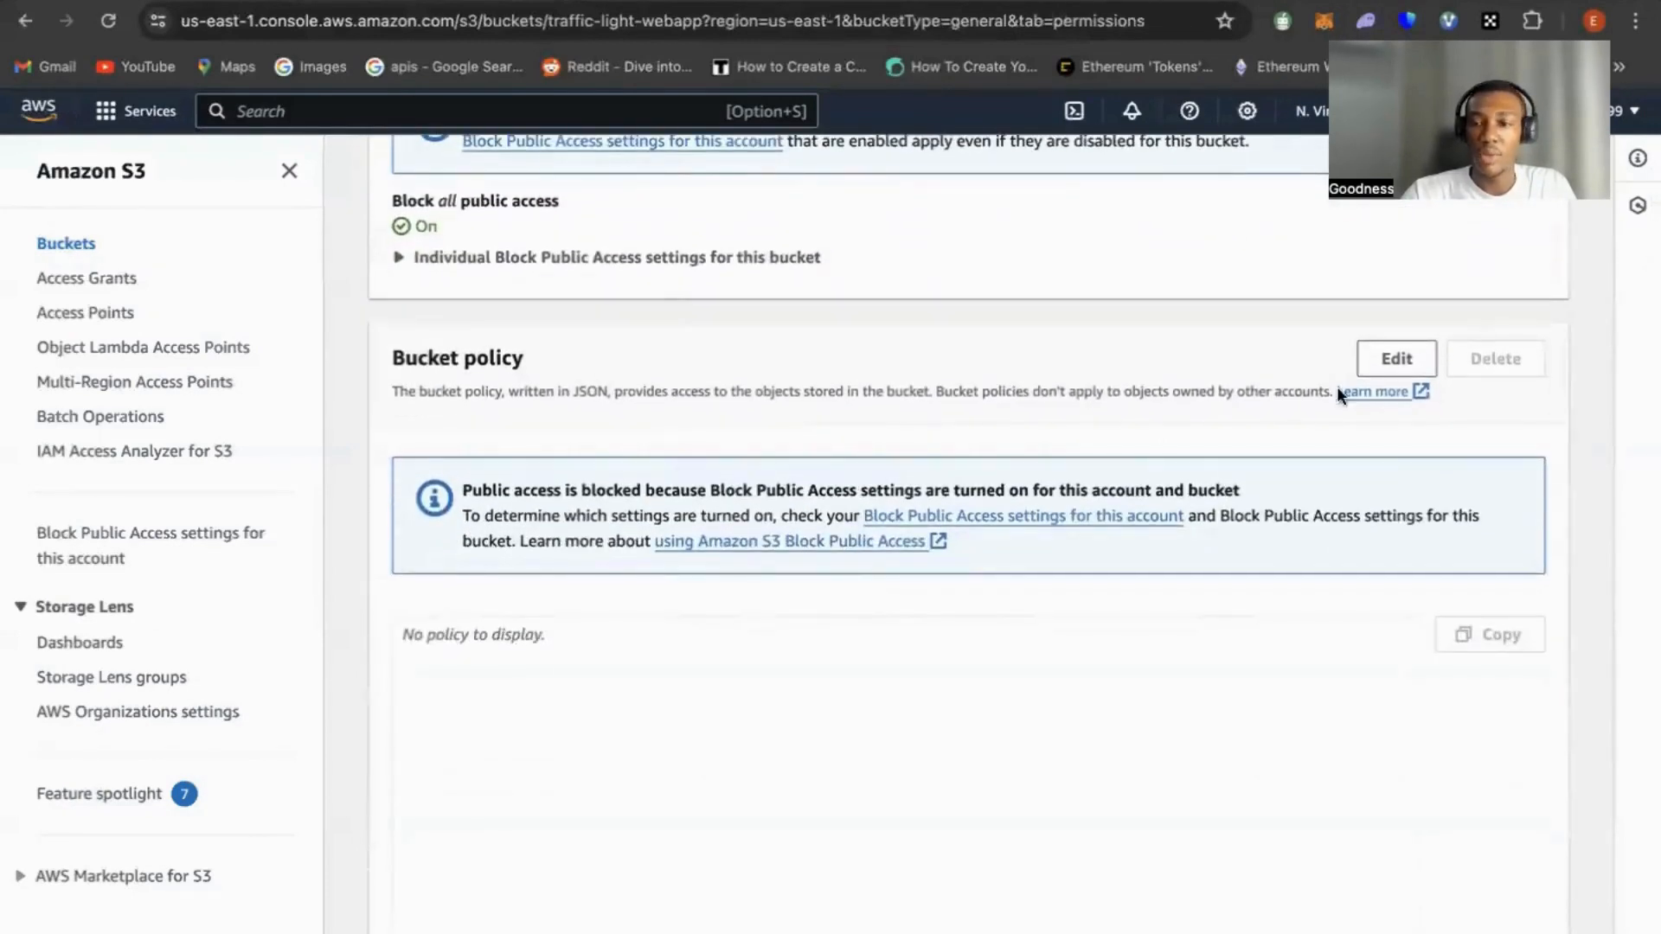
pyautogui.click(1396, 358)
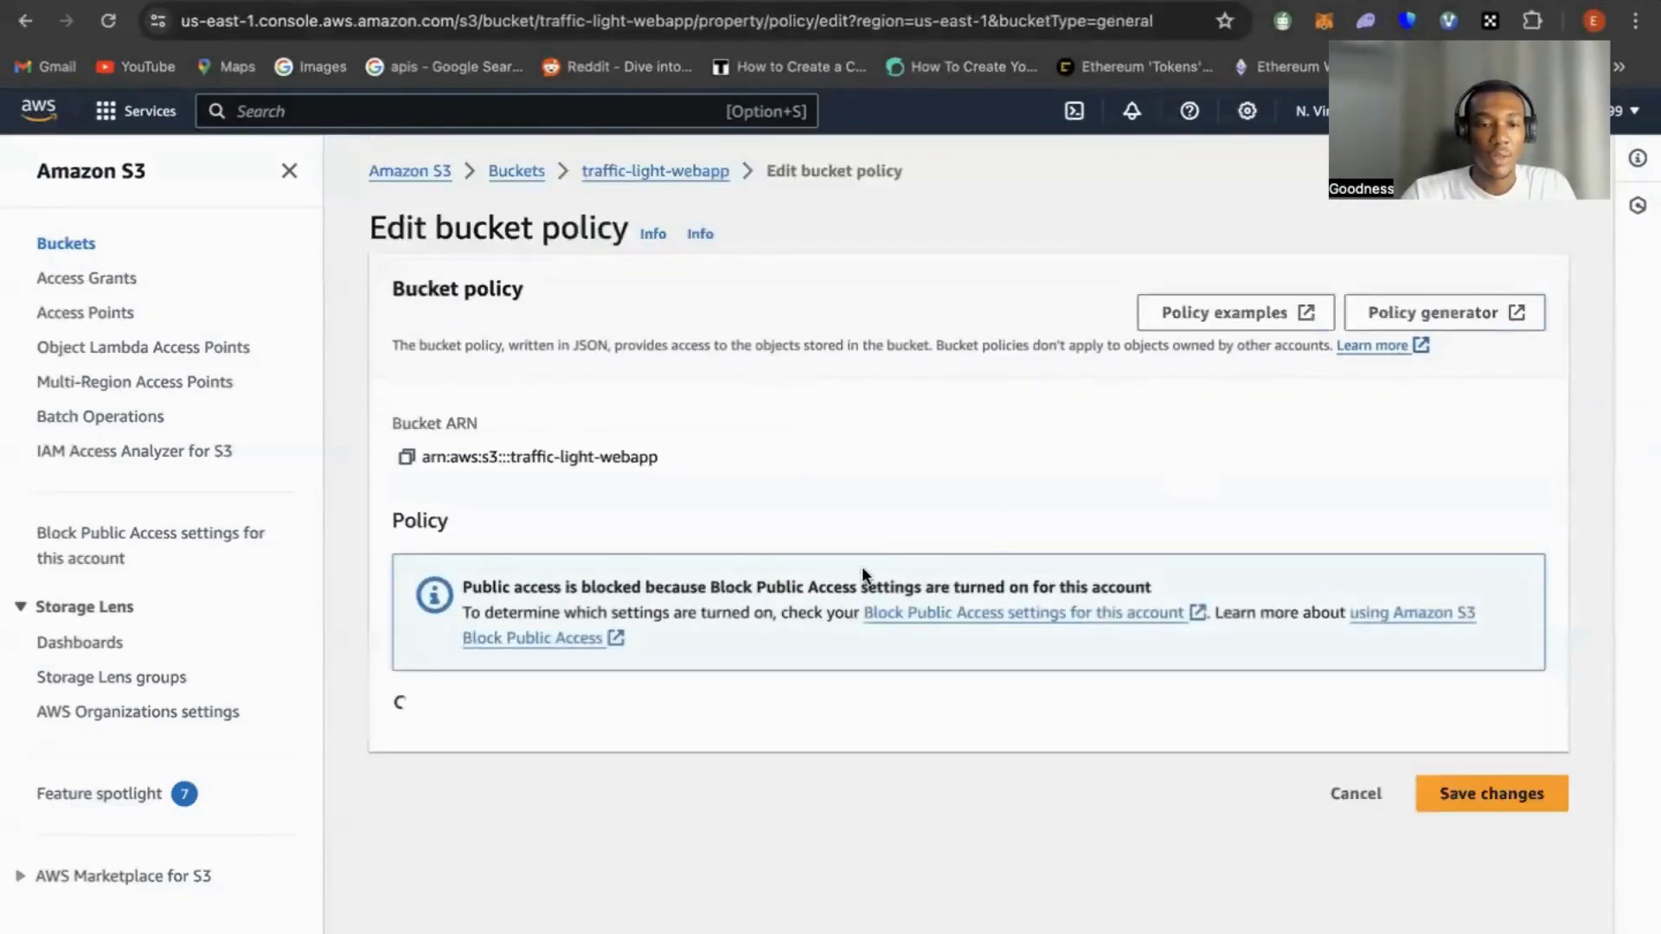
pyautogui.scroll(-2, 684, 722)
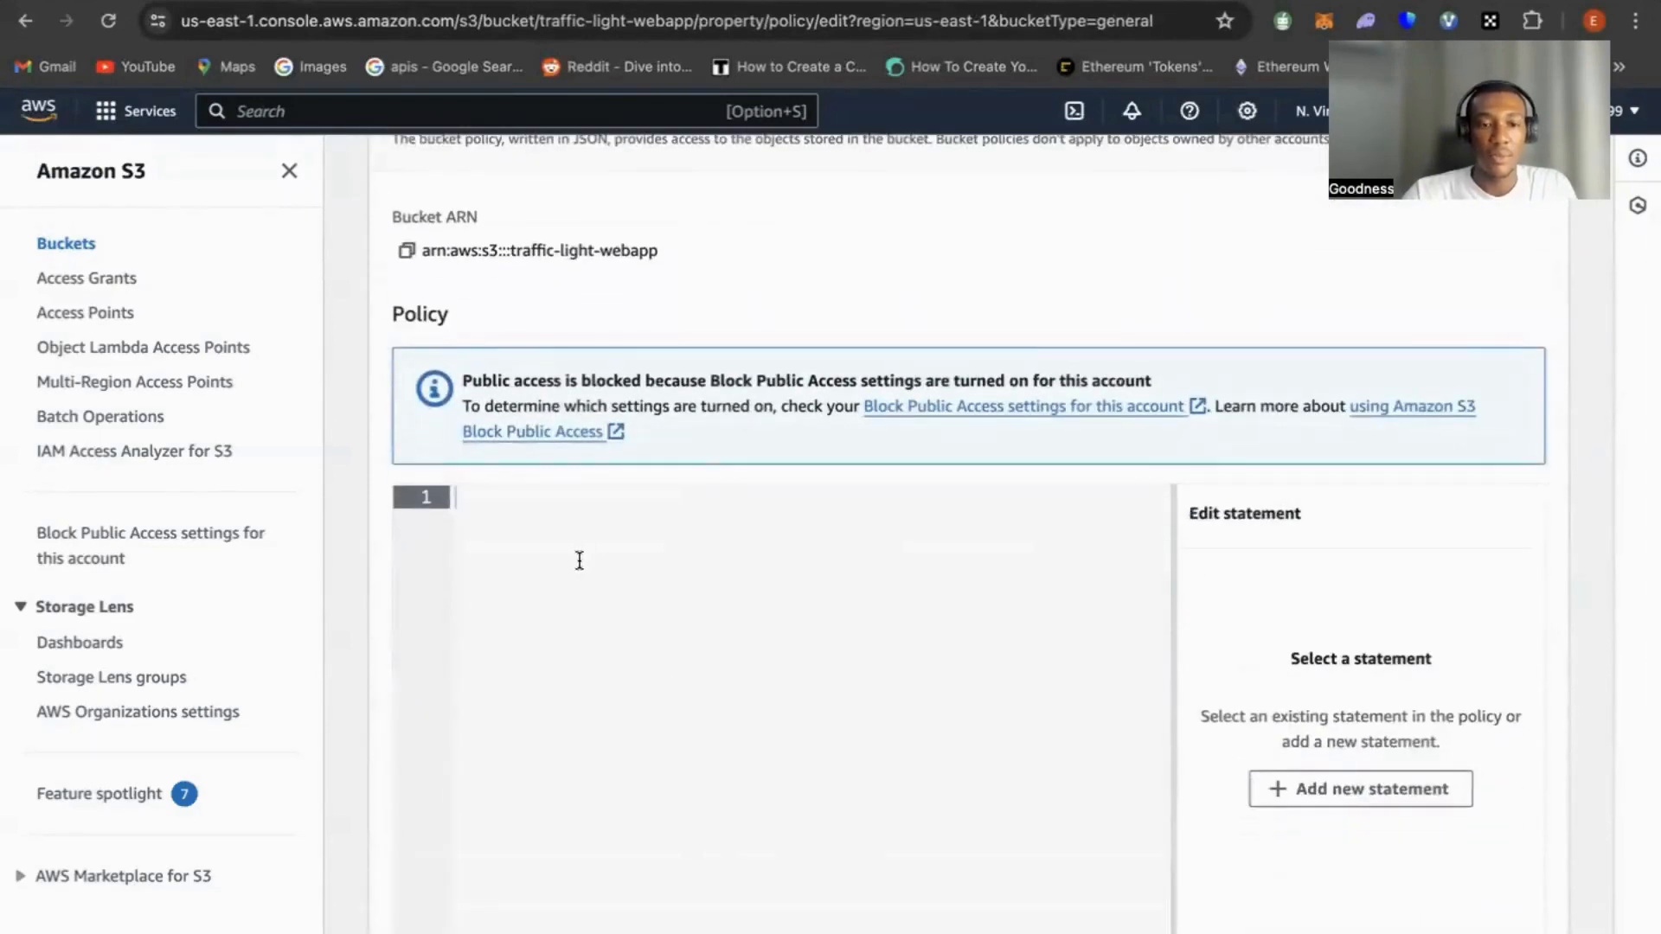
pyautogui.scroll(-2, 612, 521)
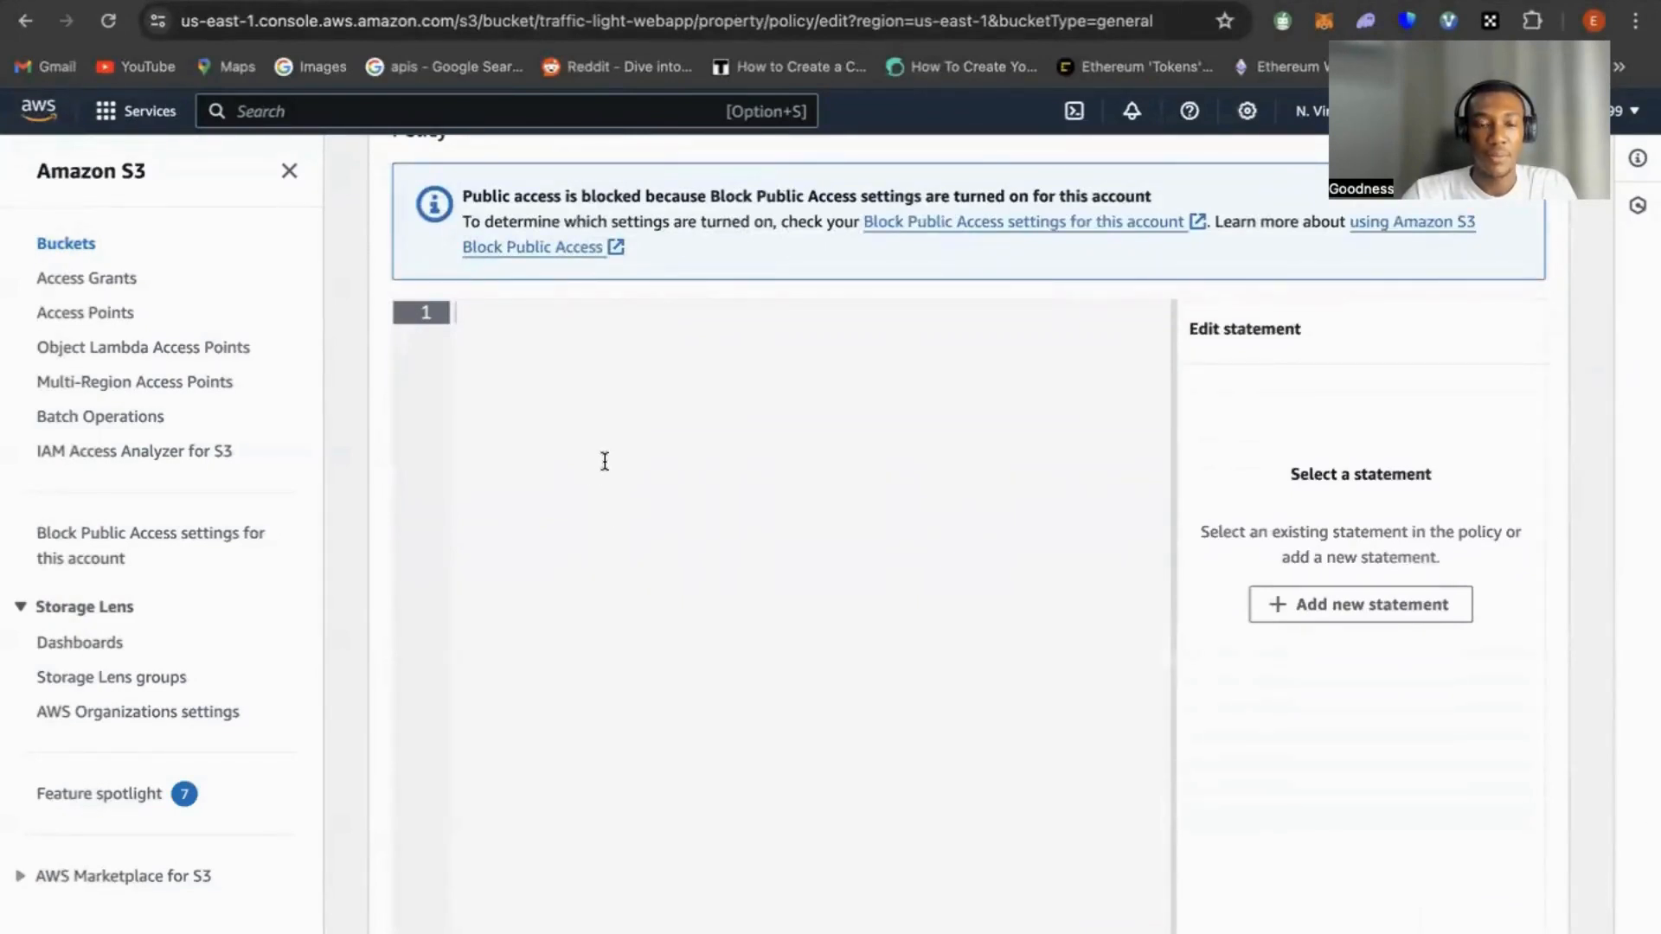
pyautogui.rightClick(563, 337)
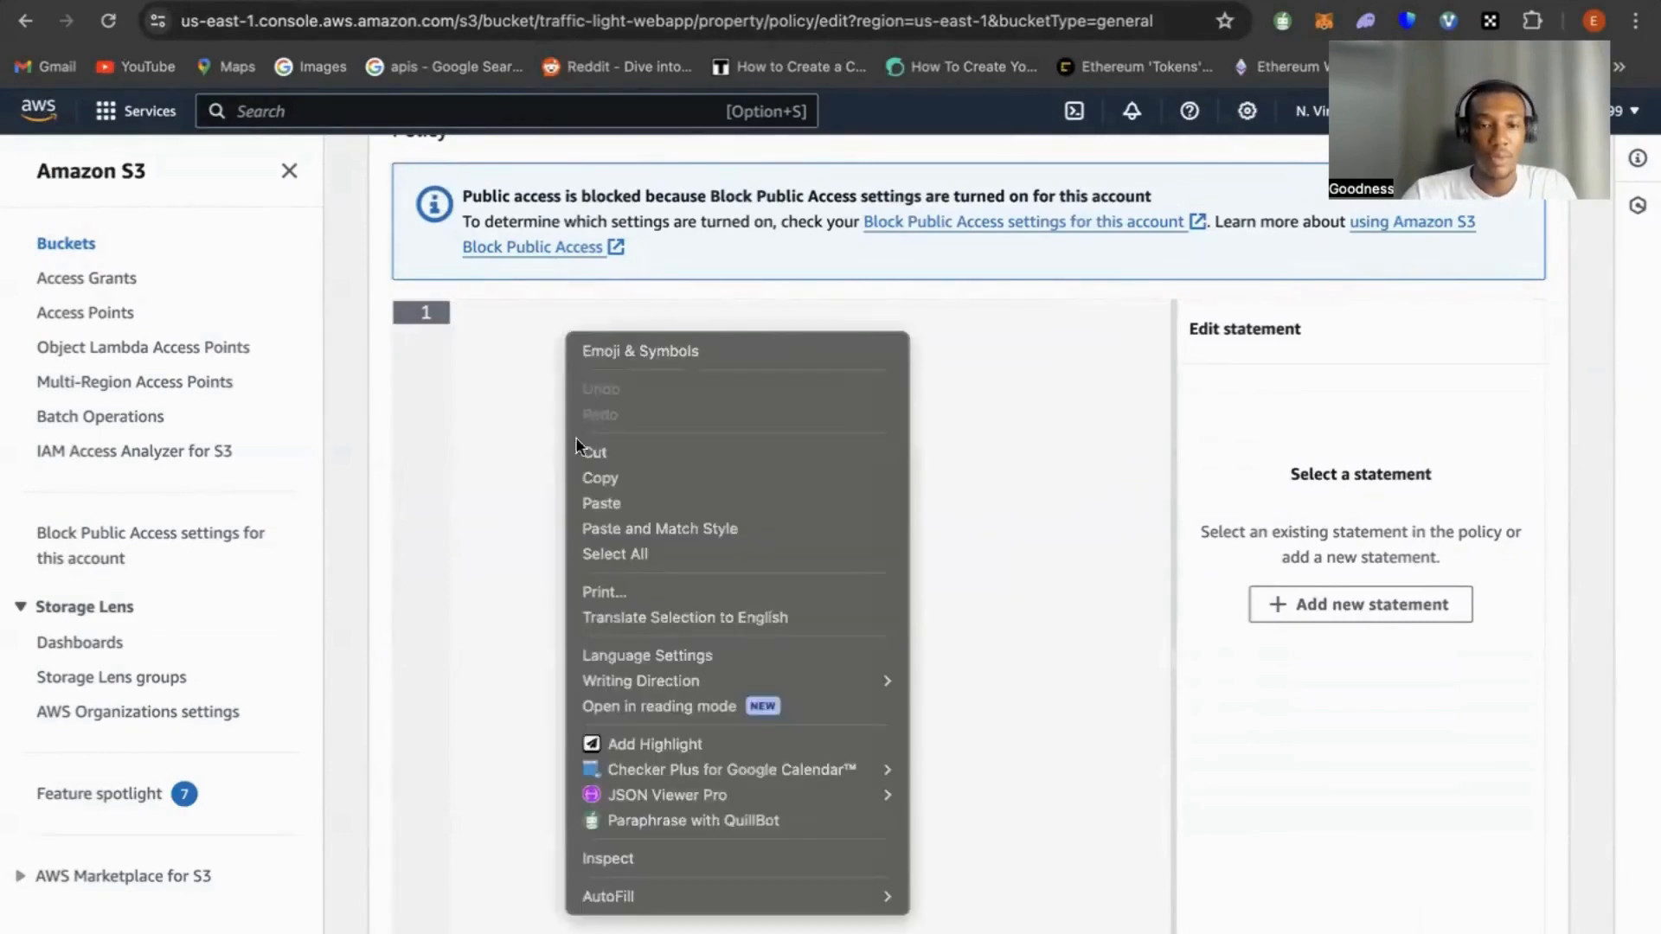
pyautogui.click(615, 502)
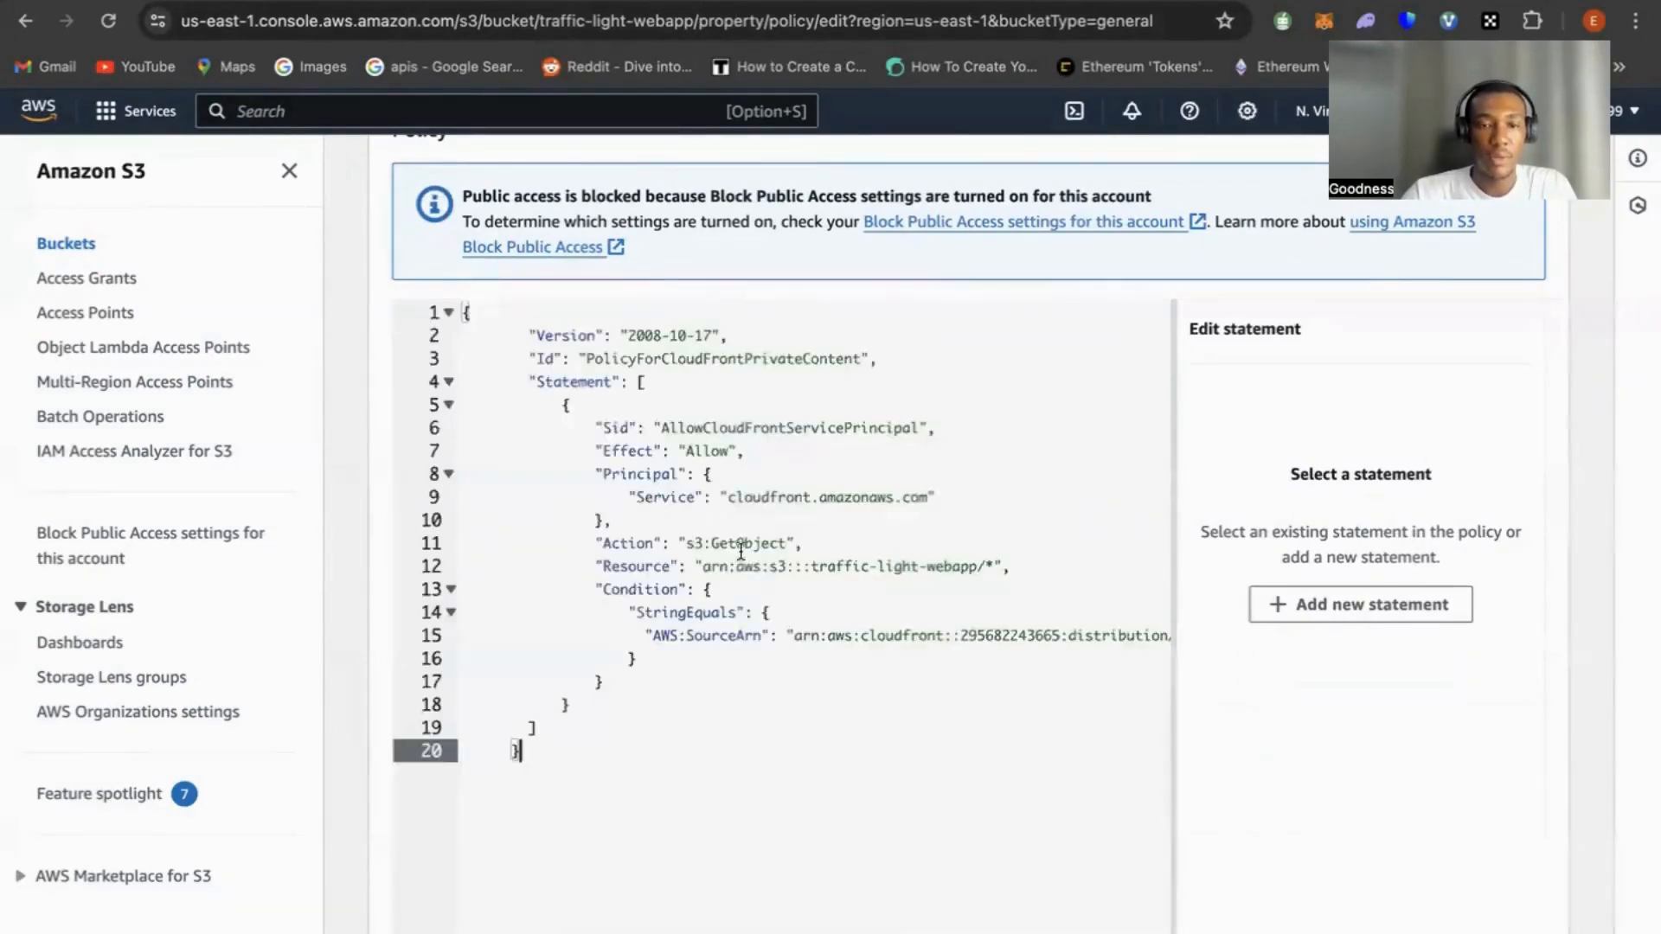
# Look over the pasted policy, save the bucket policy changes and check the bucket's permissions
pyautogui.scroll(-3, 791, 542)
pyautogui.scroll(-1, 813, 623)
pyautogui.scroll(3, 812, 634)
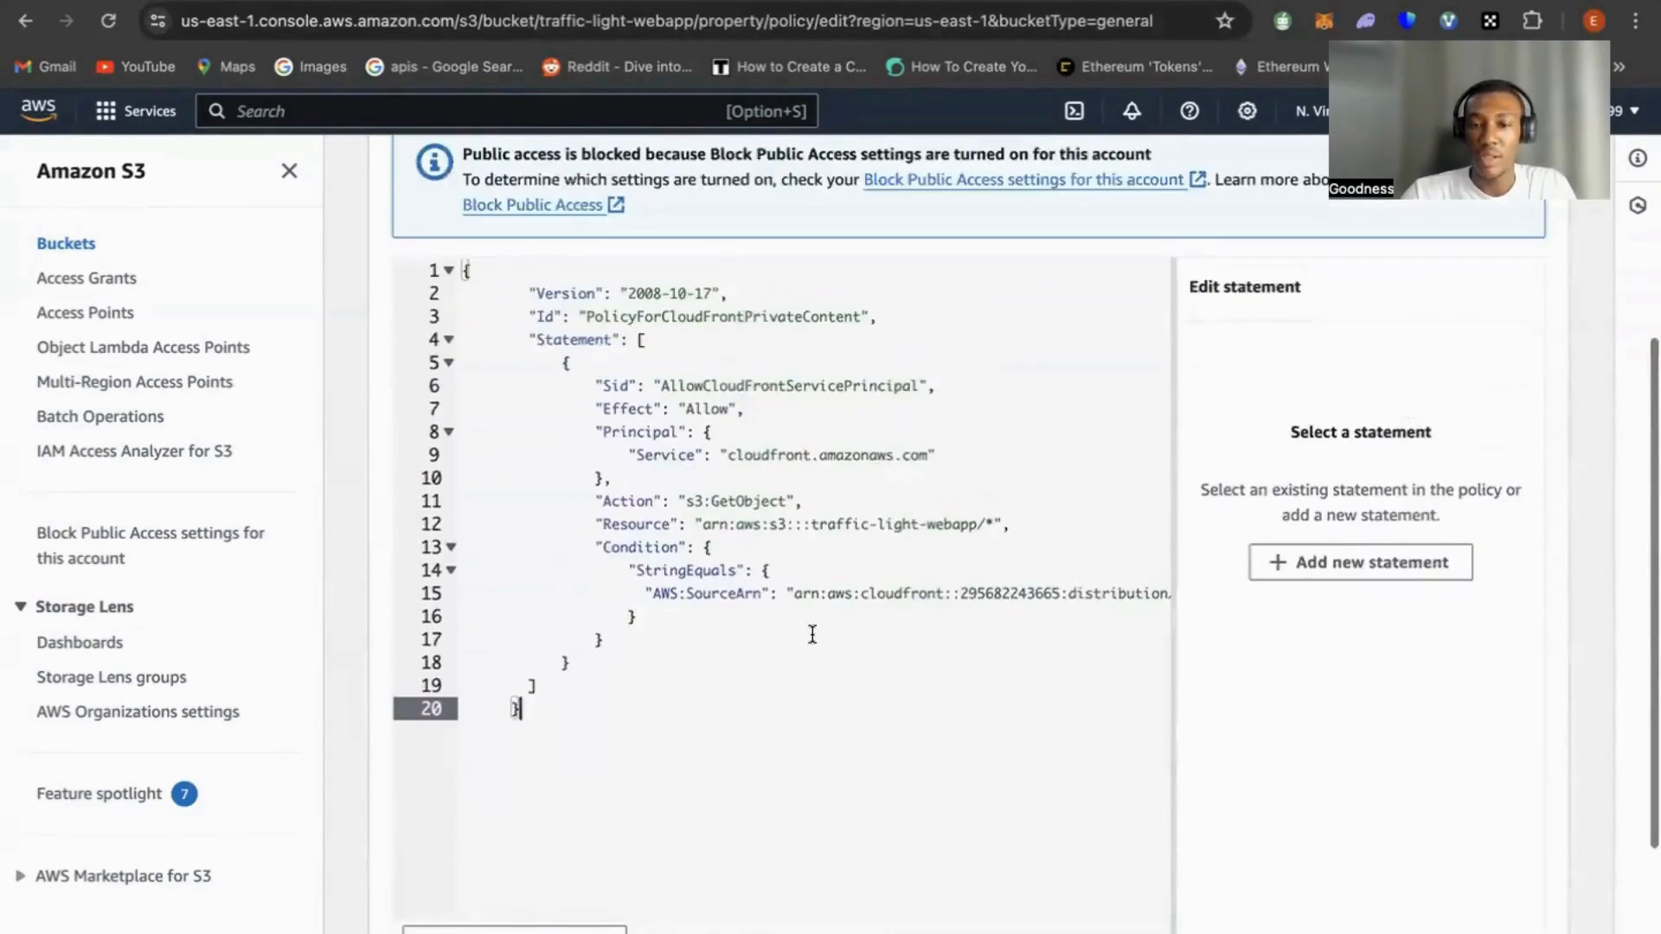
pyautogui.hscroll(1, 813, 635)
pyautogui.scroll(-1, 812, 634)
pyautogui.scroll(-4, 813, 634)
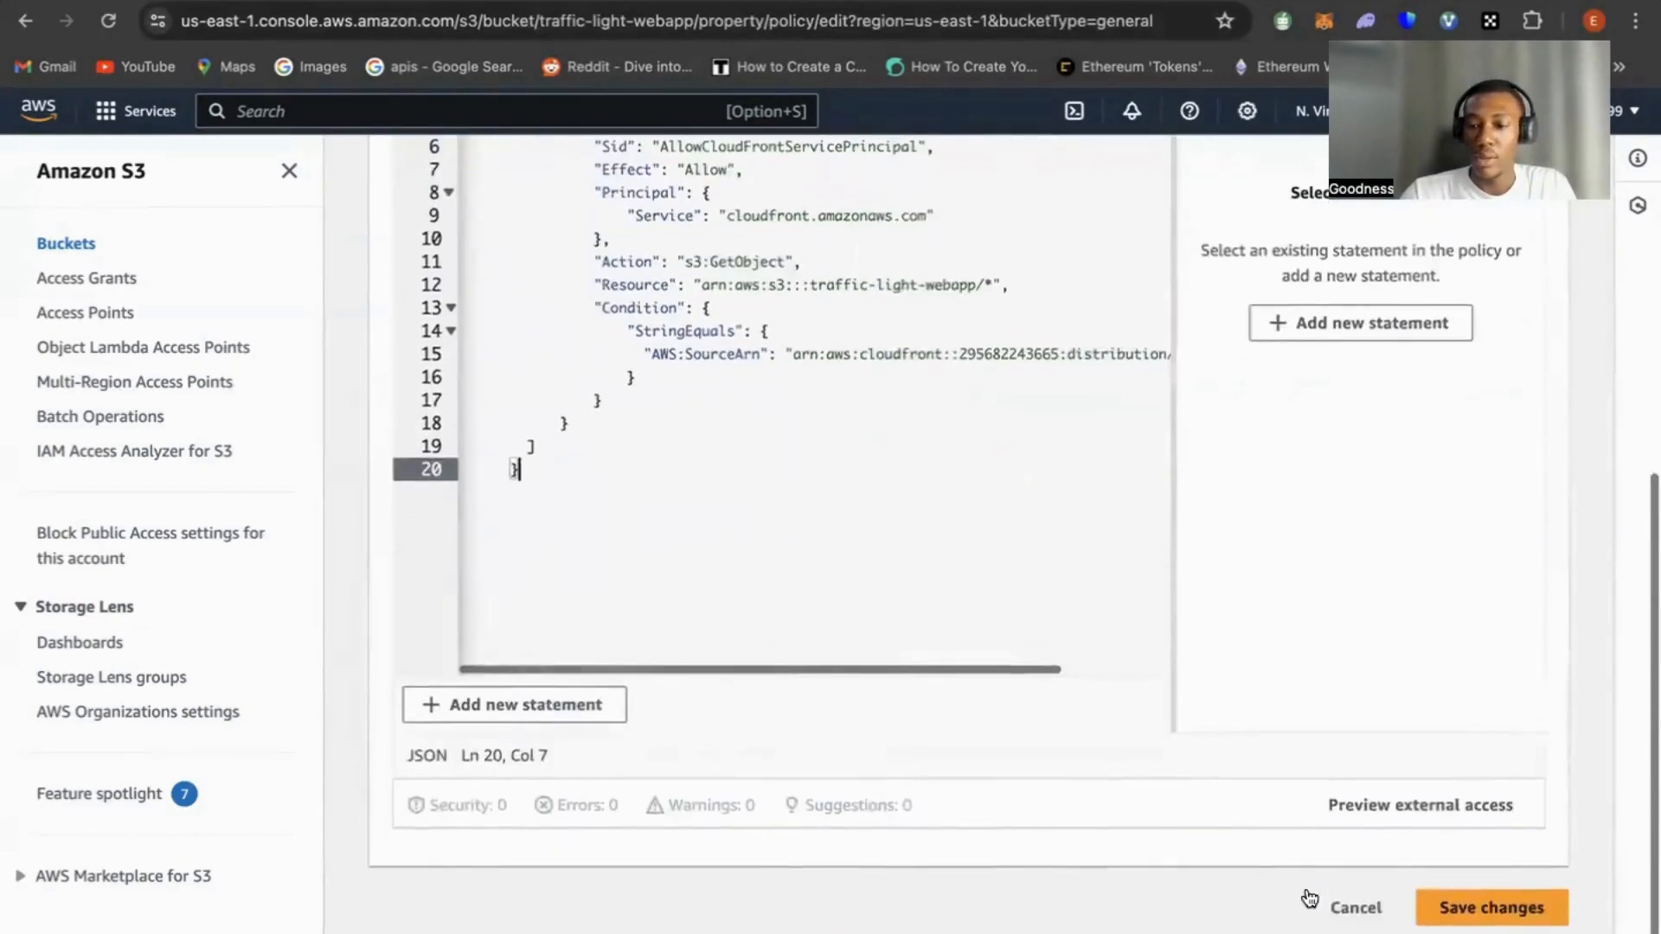
pyautogui.click(1488, 910)
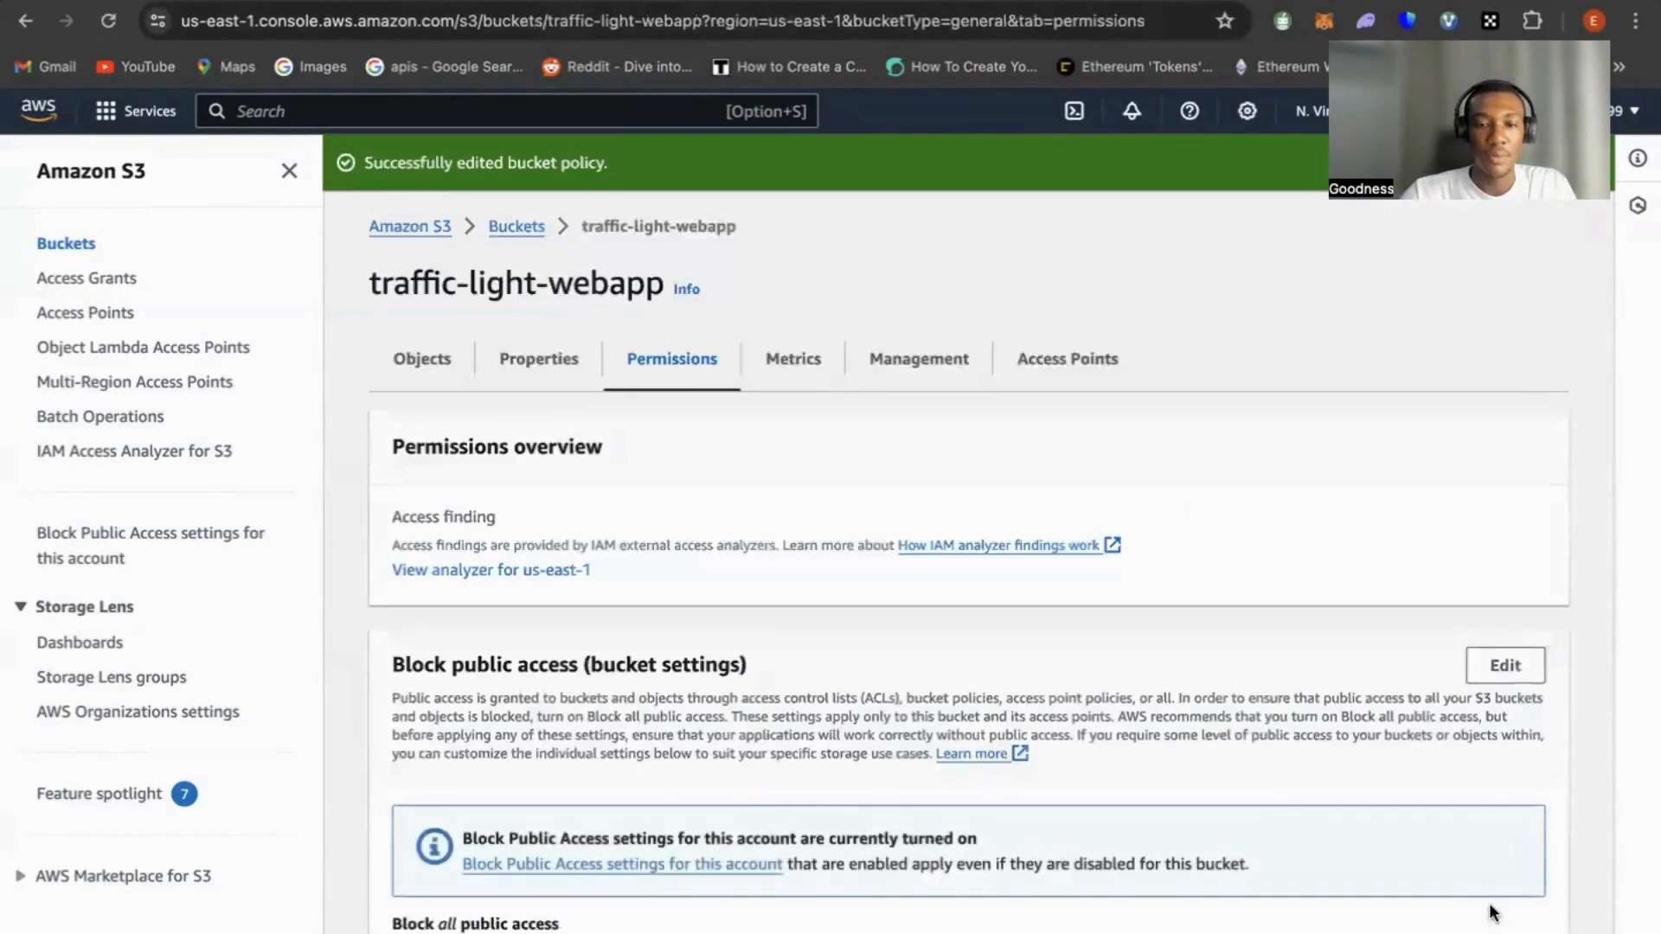
pyautogui.scroll(-5, 1379, 743)
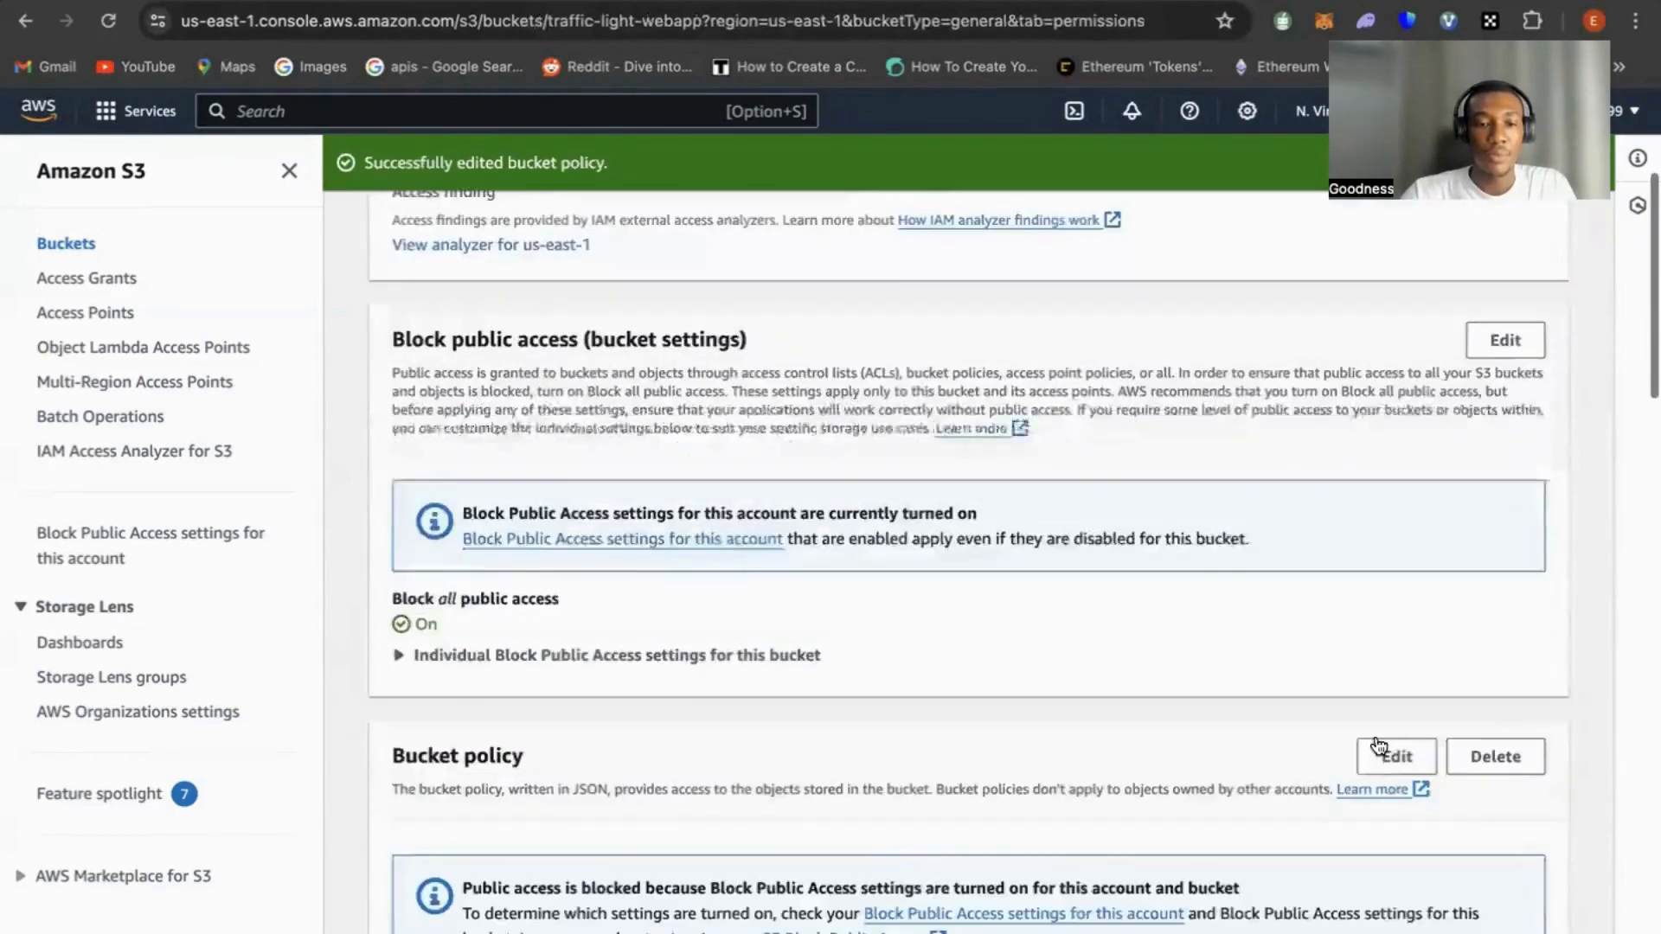
pyautogui.scroll(-3, 1379, 745)
pyautogui.scroll(10, 1377, 737)
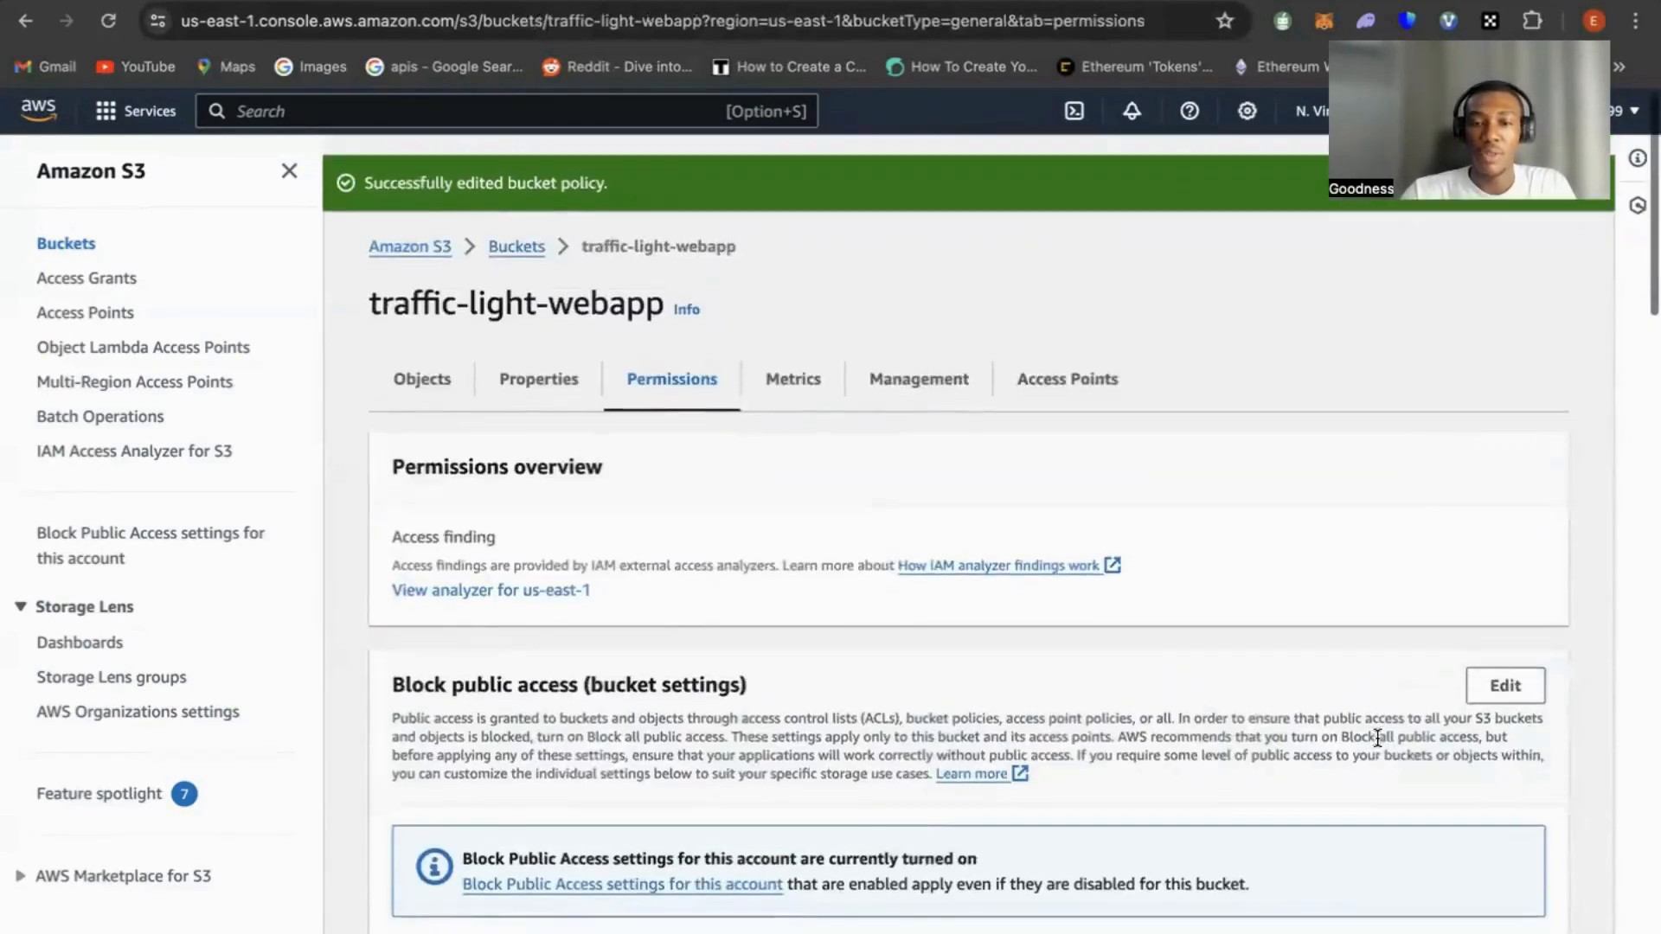
# Return to the CloudFront distribution, copy its domain name and load that address in a new browser tab
pyautogui.click(333, 2)
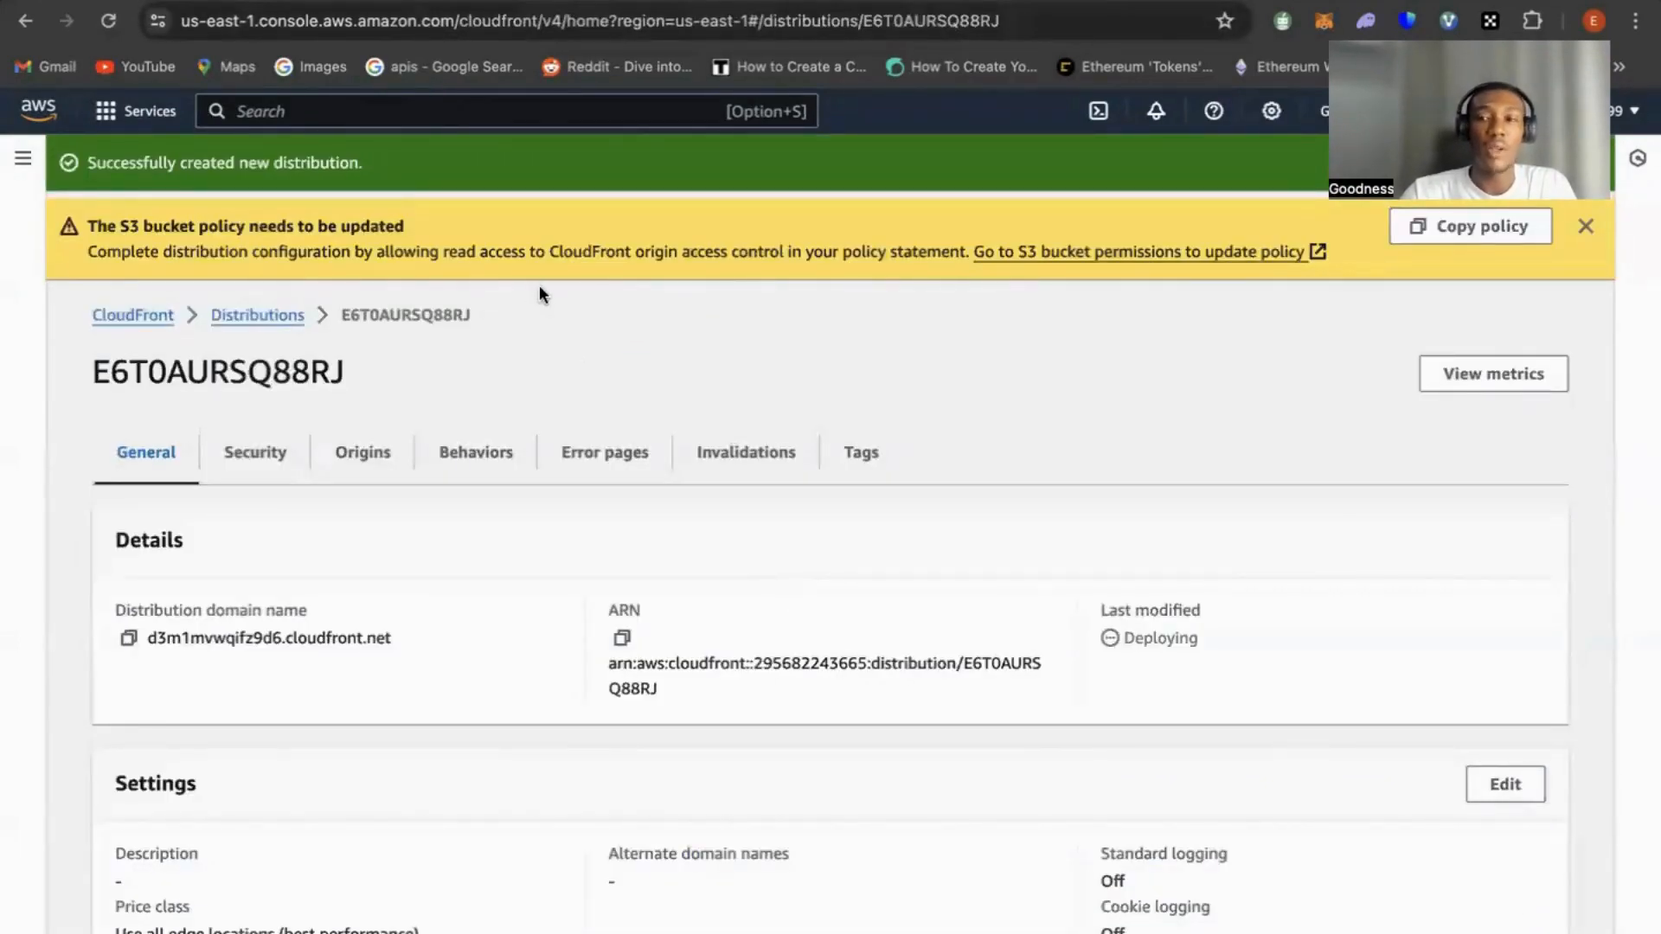
pyautogui.scroll(-3, 472, 465)
pyautogui.scroll(3, 470, 463)
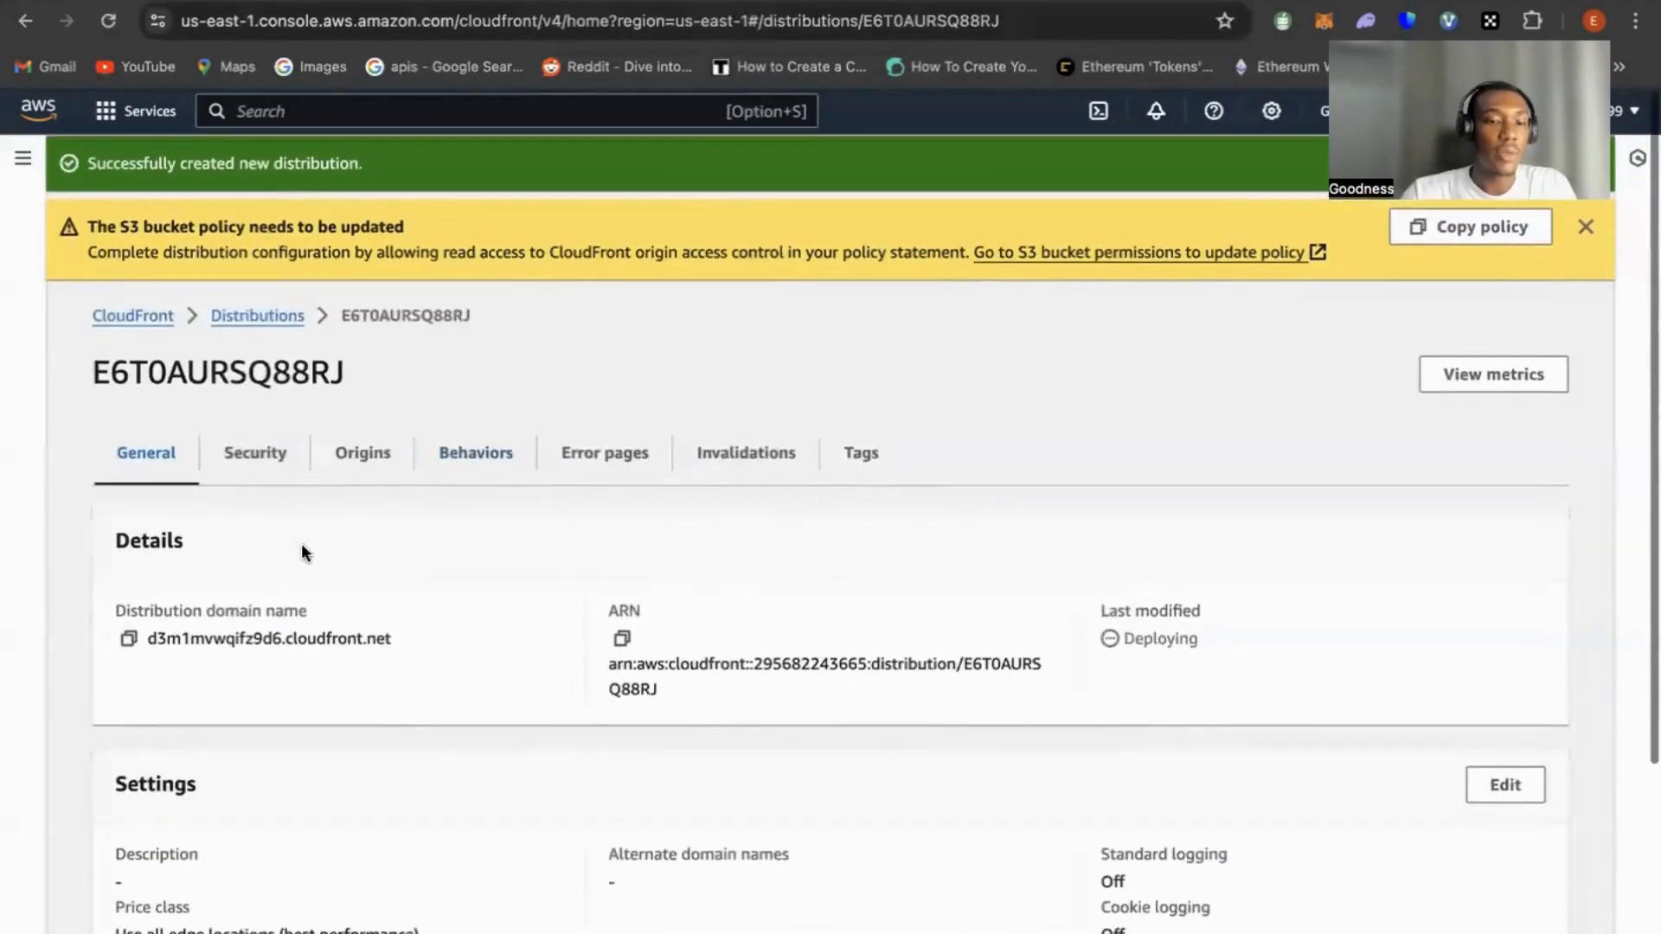
pyautogui.click(128, 638)
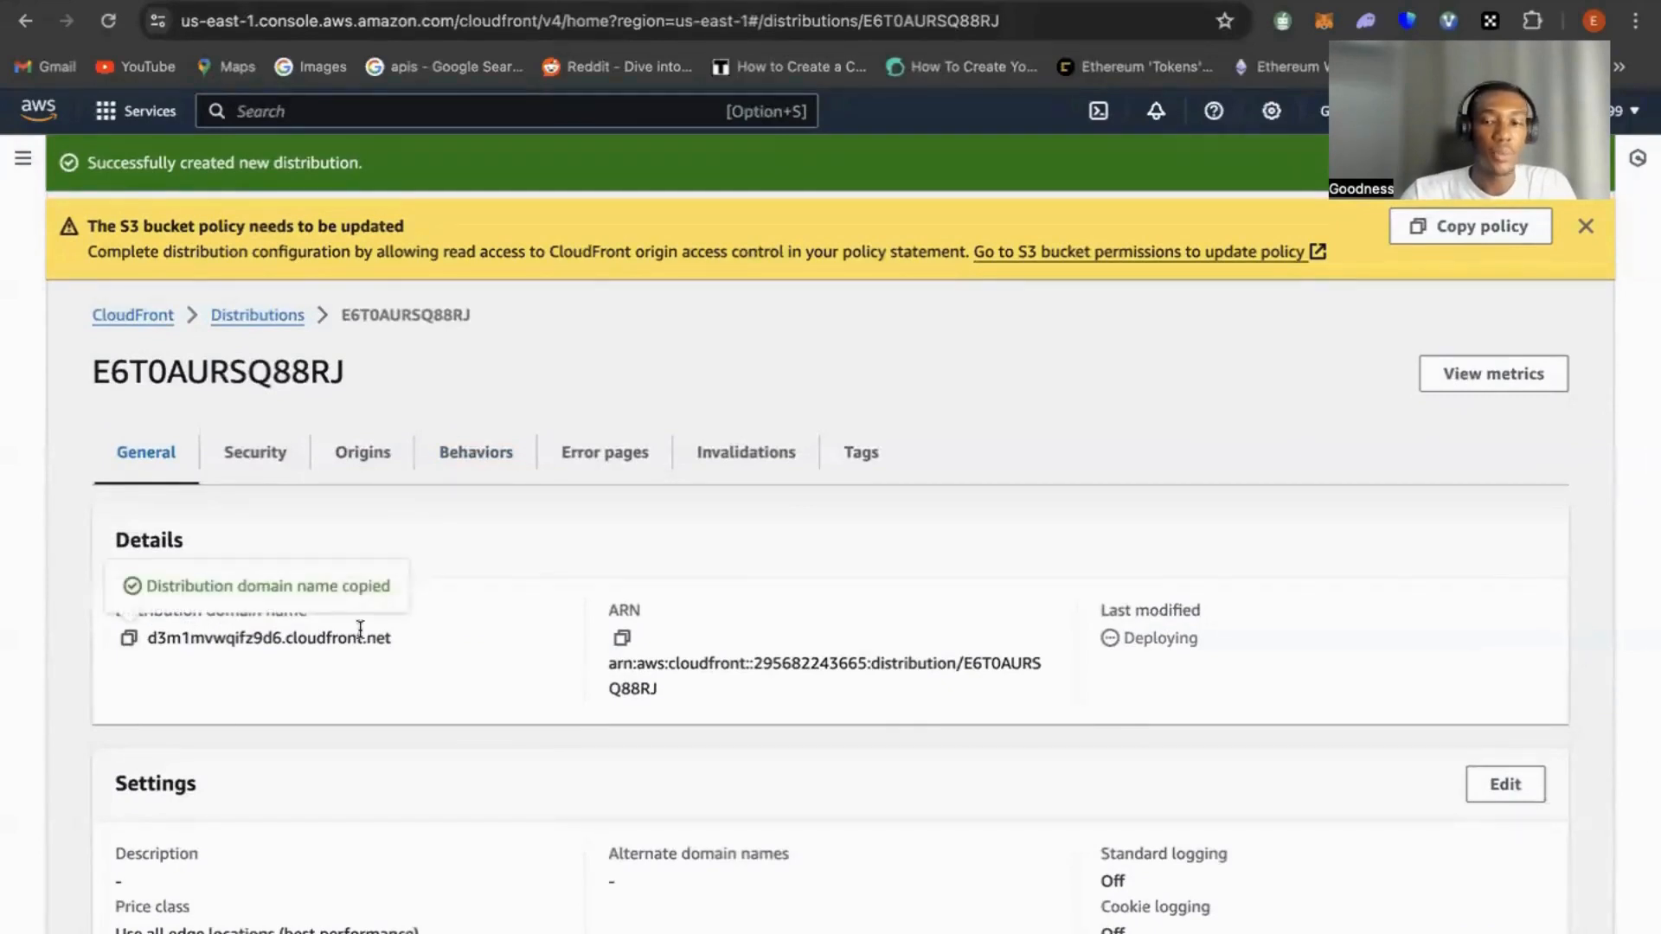
pyautogui.press('super+t')
pyautogui.press('super+v')
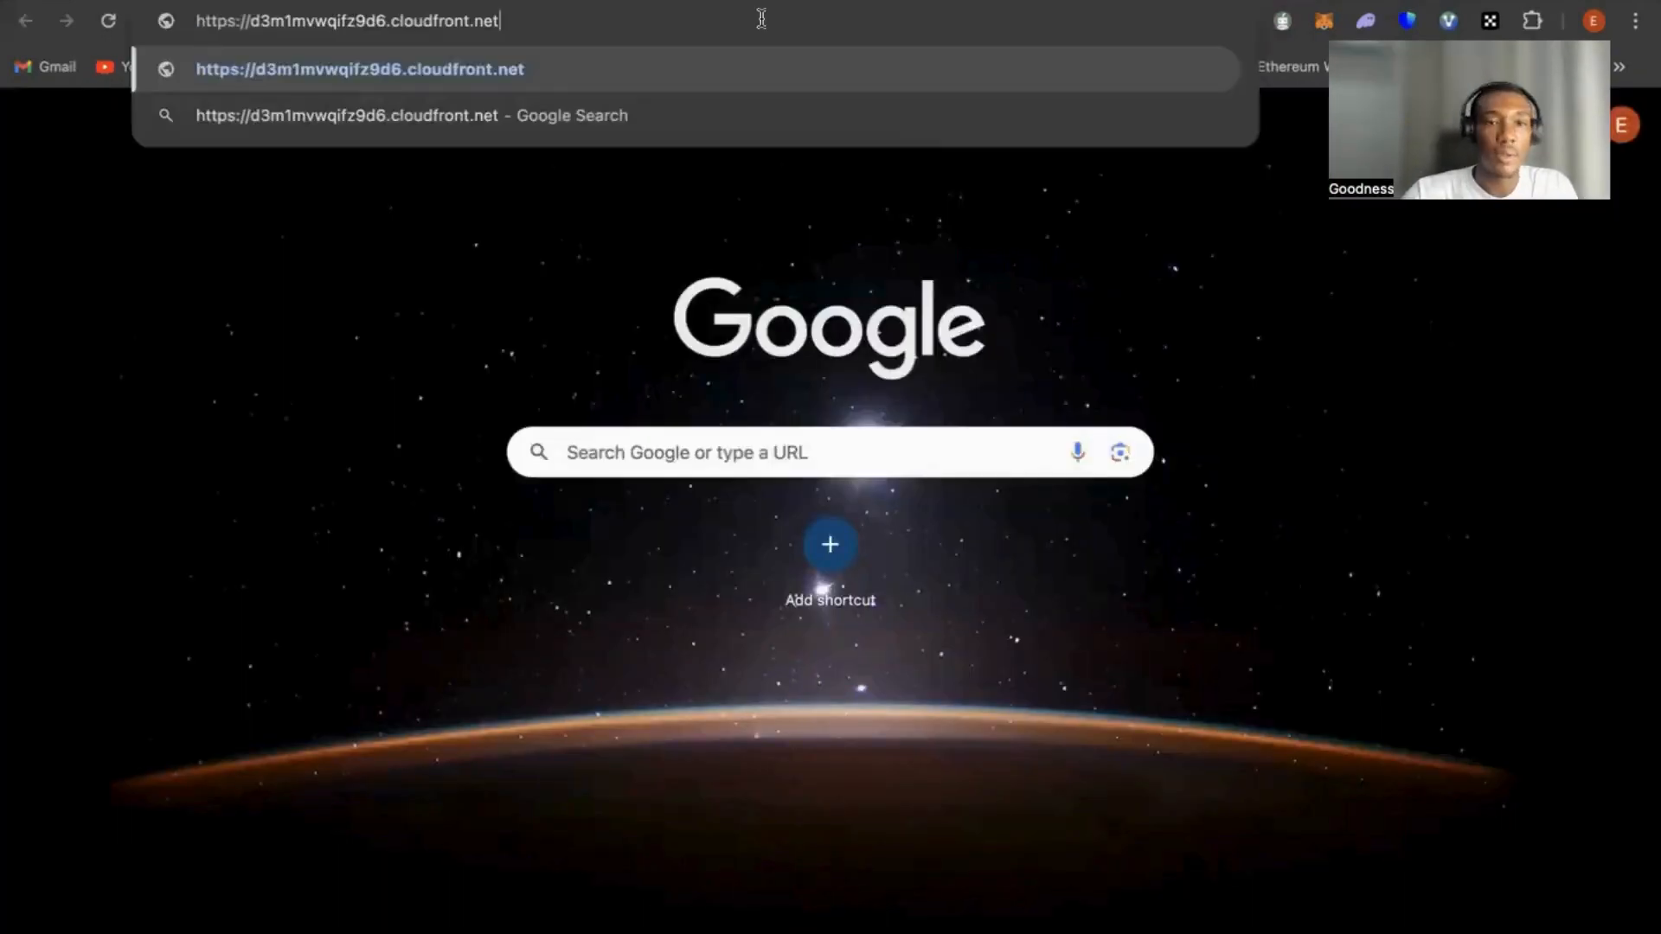
pyautogui.press('Return')
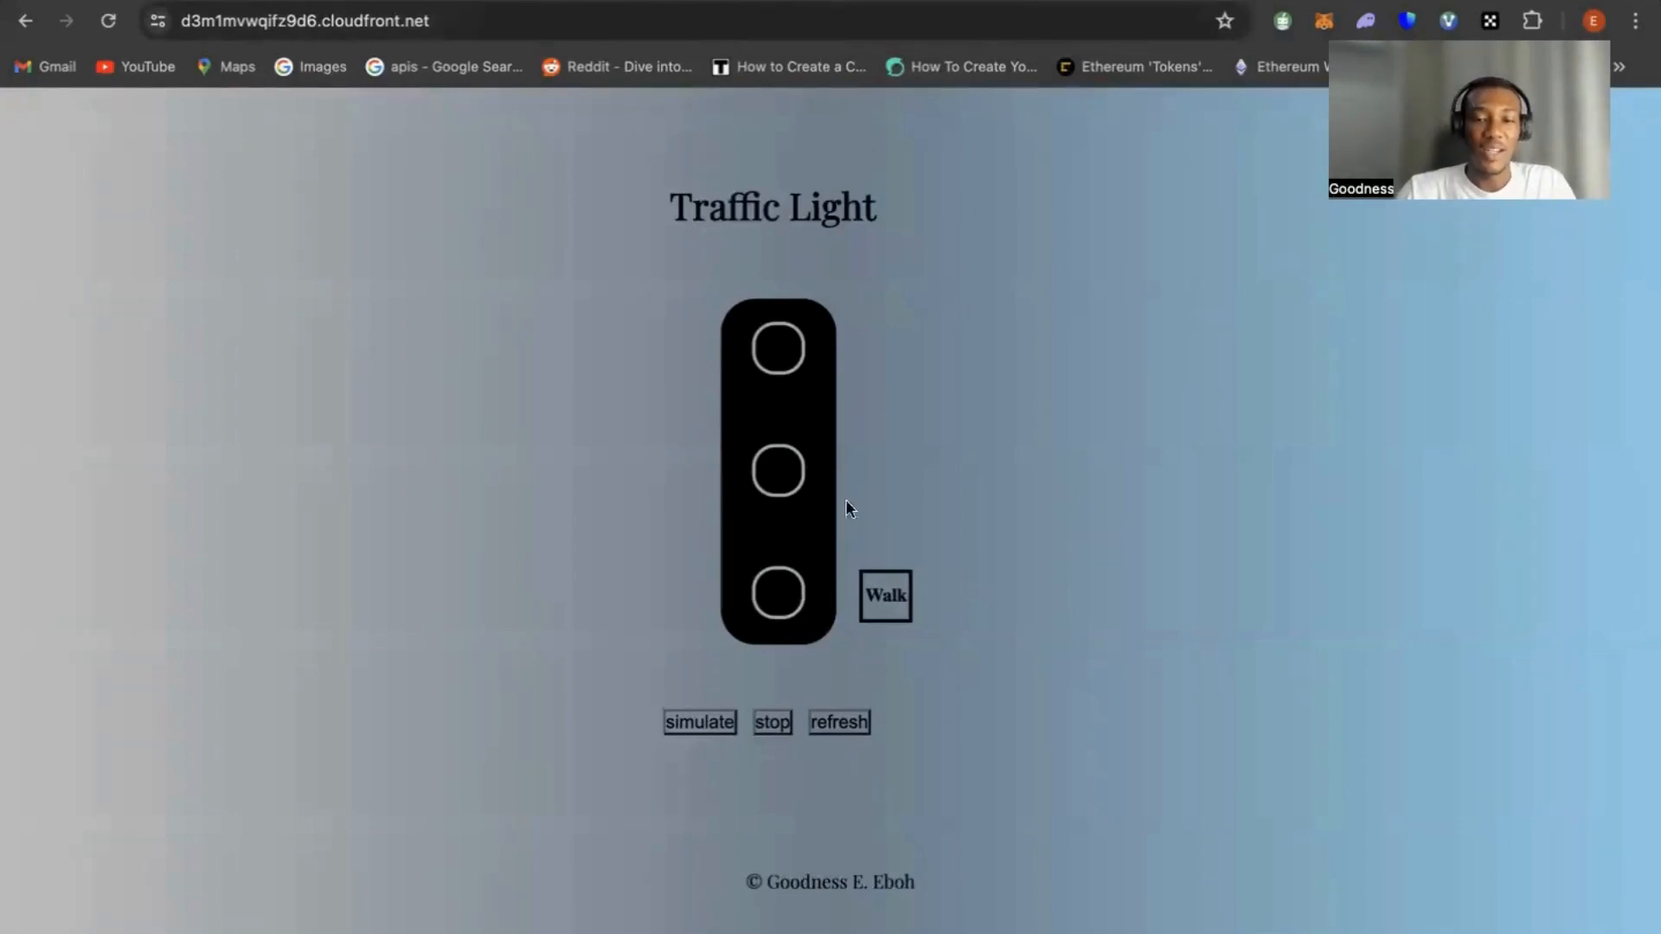
# Test the deployed Traffic Light page by running the simulation, refreshing the page and running the simulation again
pyautogui.click(703, 729)
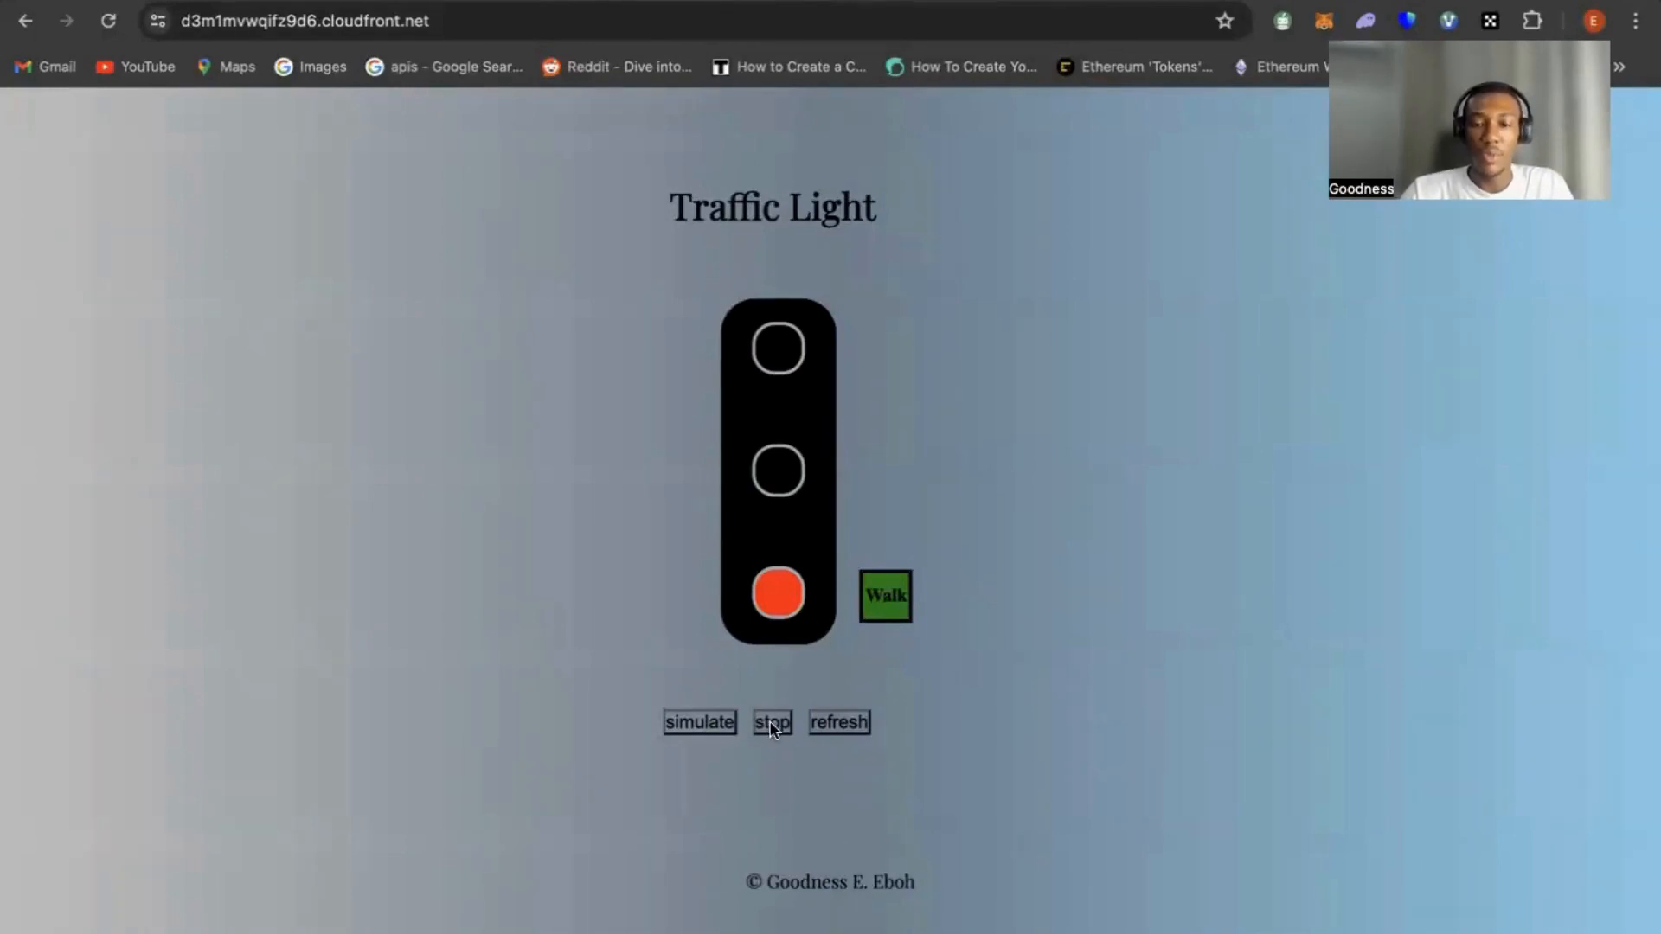
pyautogui.click(836, 727)
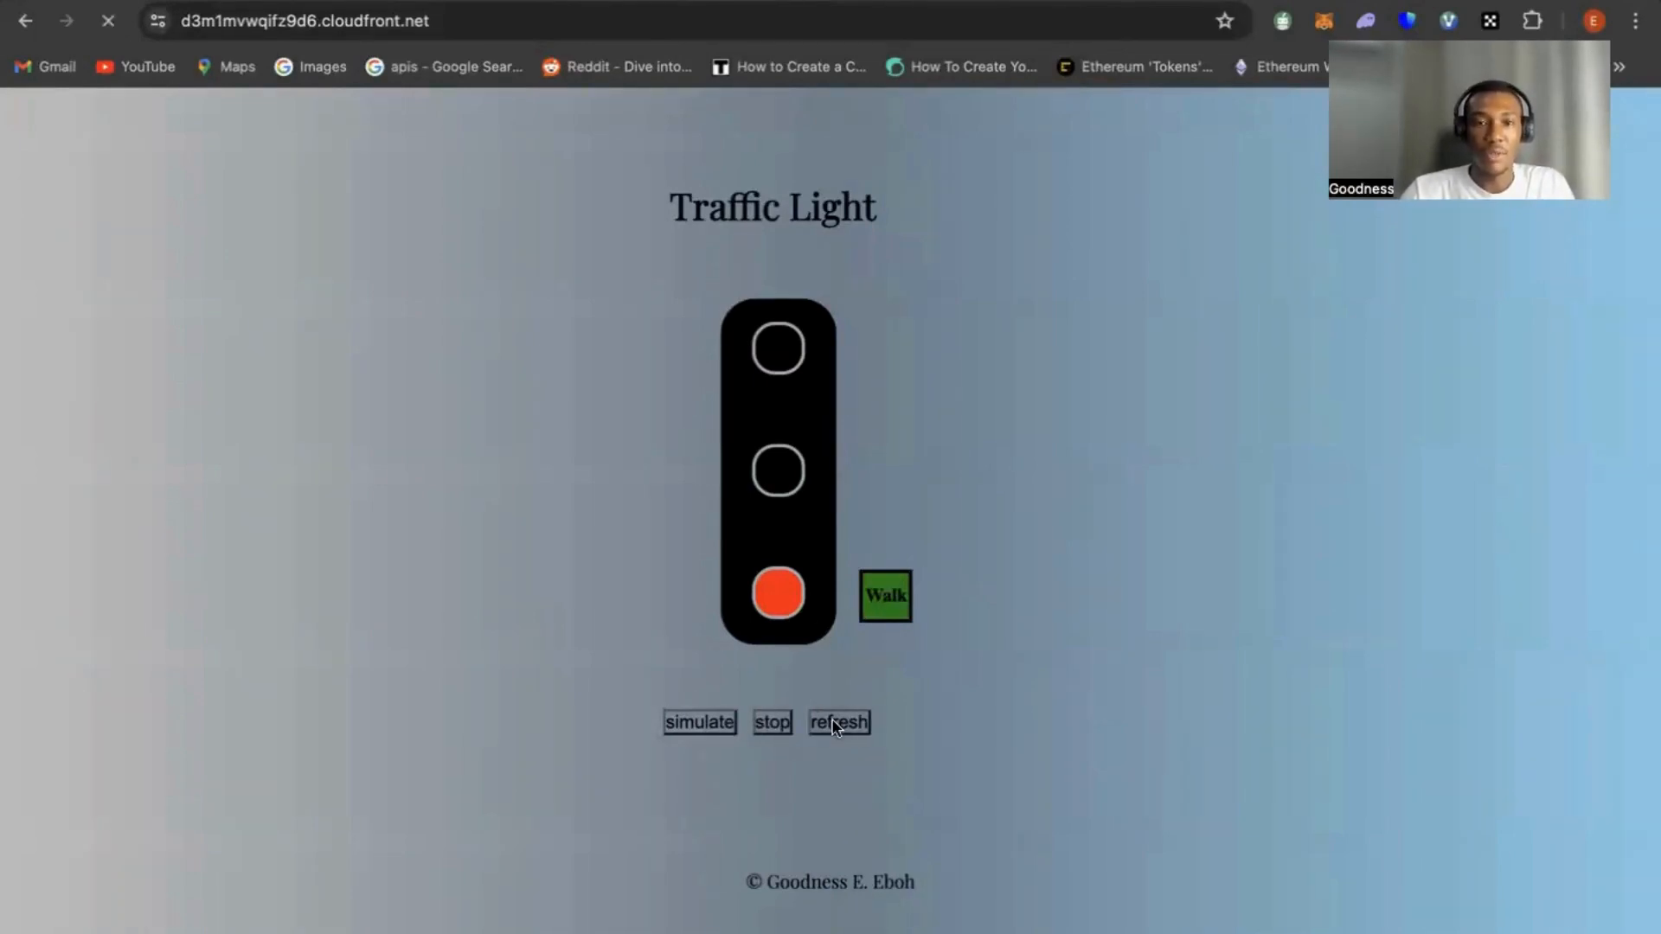
pyautogui.click(706, 724)
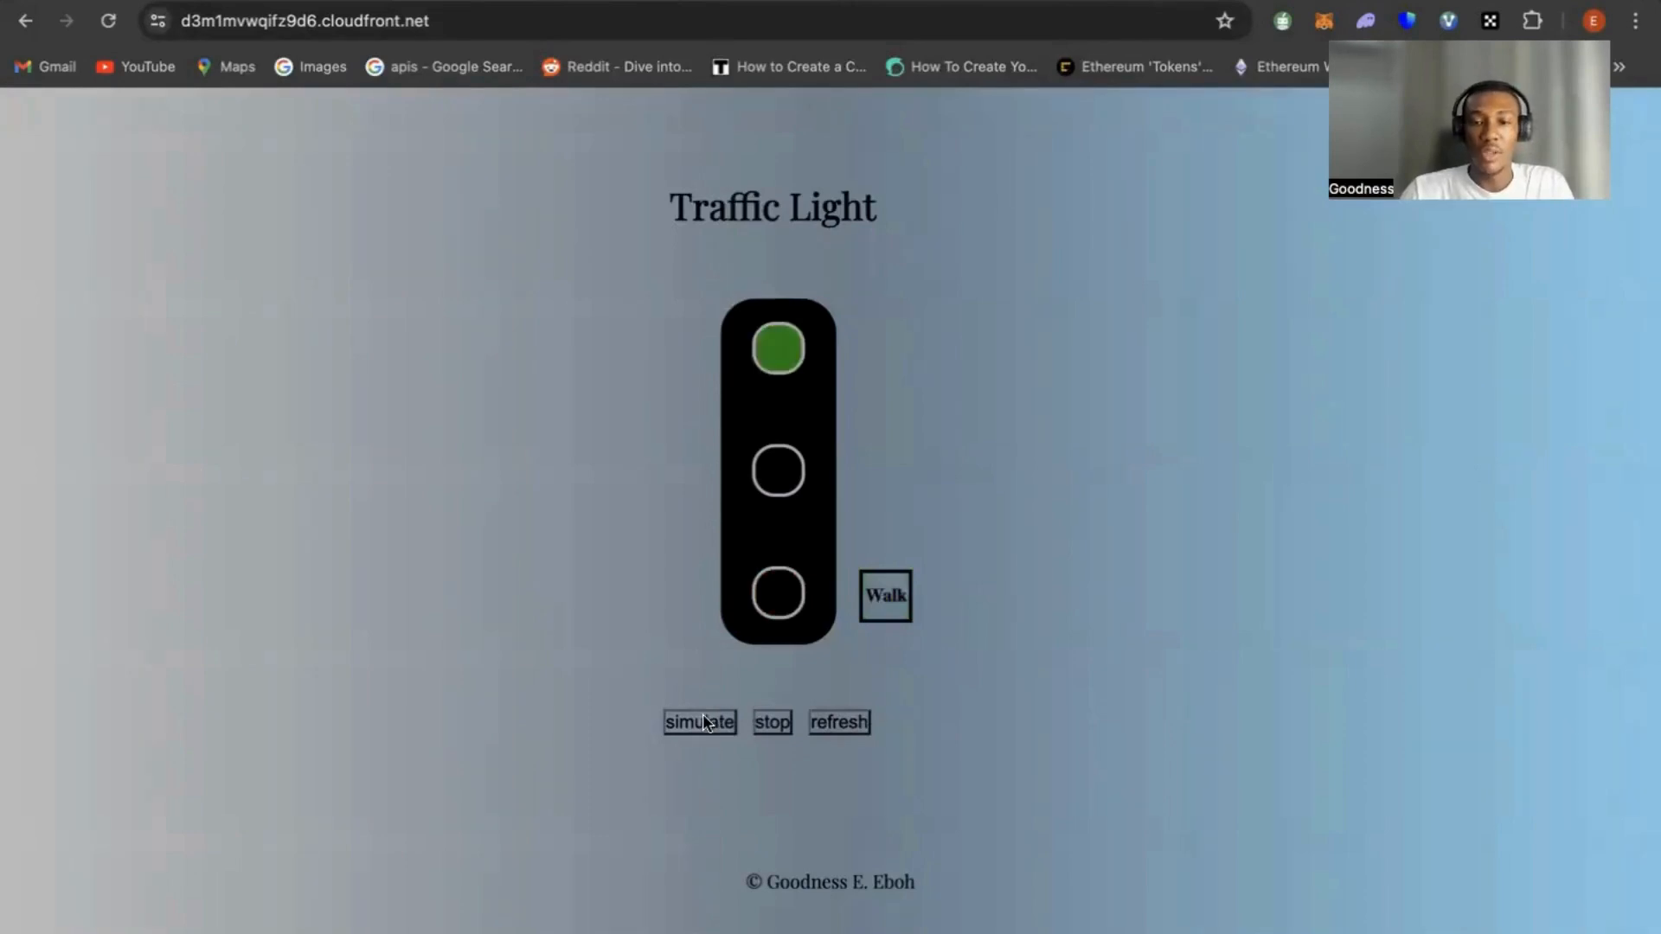